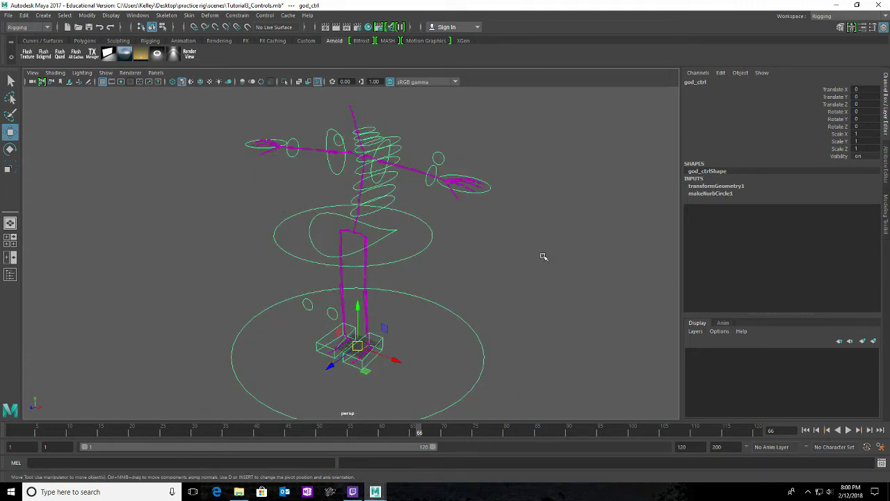
- Lock and hide the scale and visibility channels of god_ctrl, the large circle control at the feet
{"action": "left_click_drag", "start_coordinate": [528, 338], "coordinate": [519, 286], "text": "alt"}
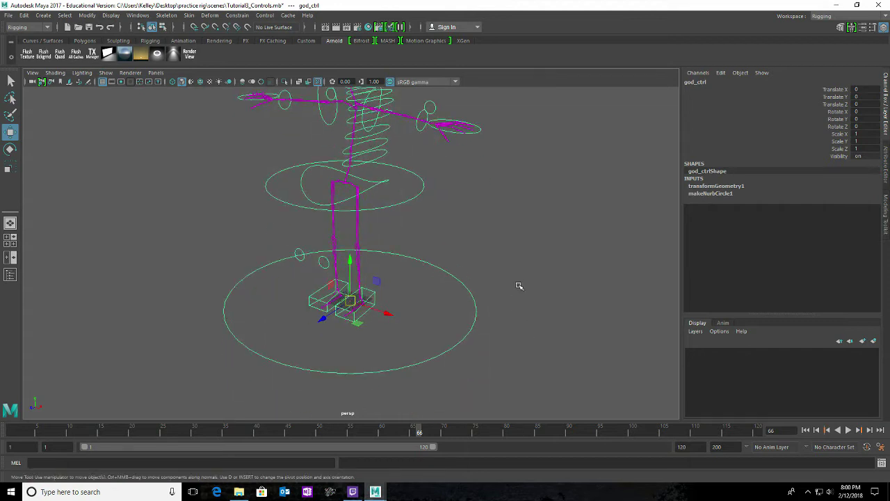
{"action": "left_click_drag", "start_coordinate": [516, 380], "coordinate": [494, 381], "text": "alt"}
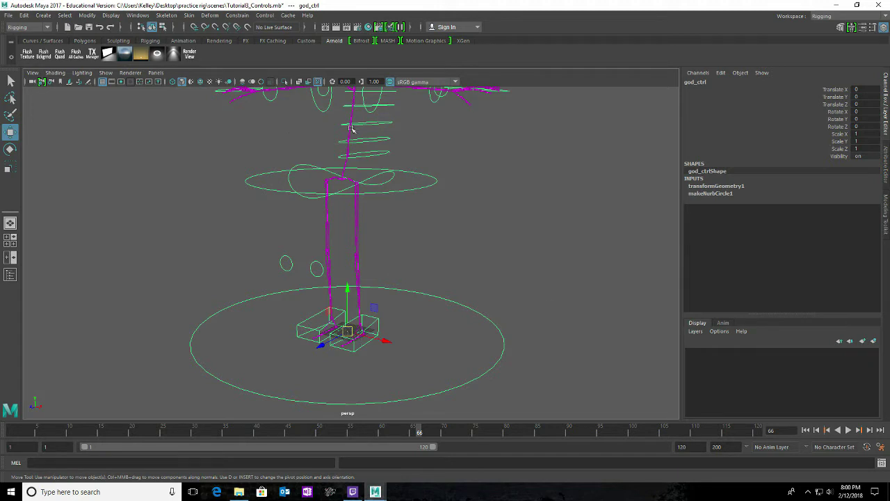
{"action": "left_click_drag", "start_coordinate": [476, 358], "coordinate": [455, 369], "text": "alt"}
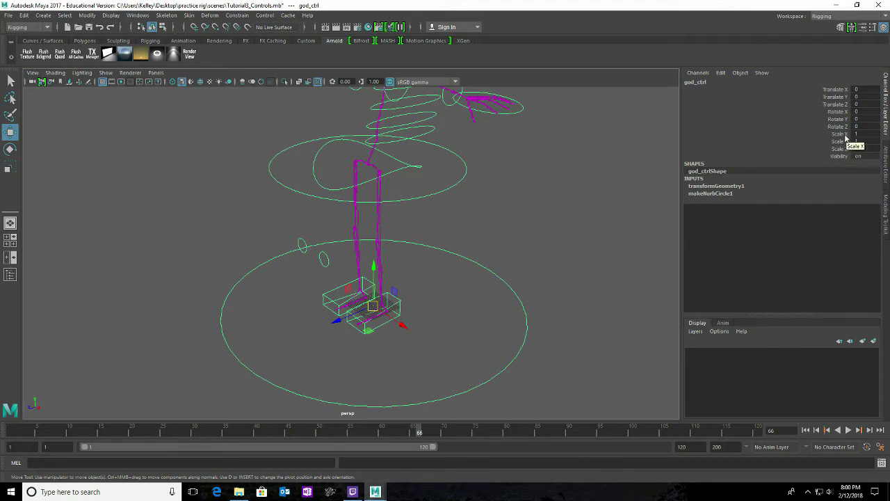
{"action": "left_click_drag", "start_coordinate": [838, 136], "coordinate": [835, 149]}
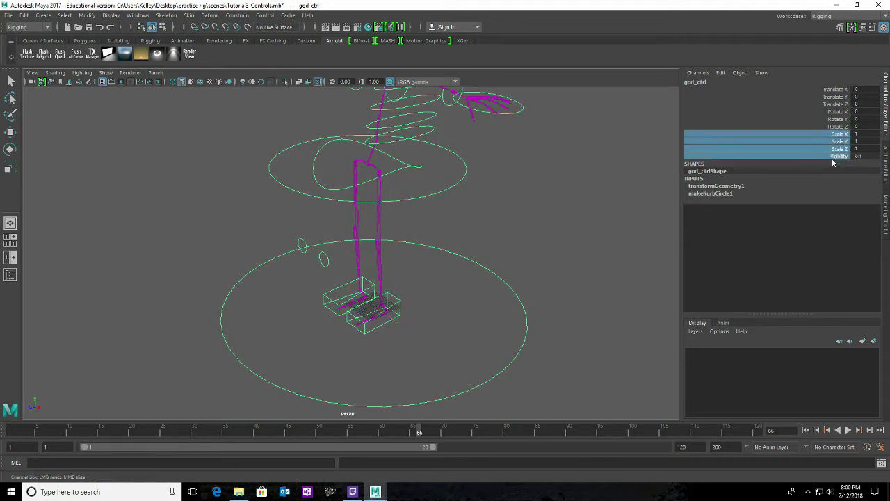
{"action": "right_click", "coordinate": [837, 145]}
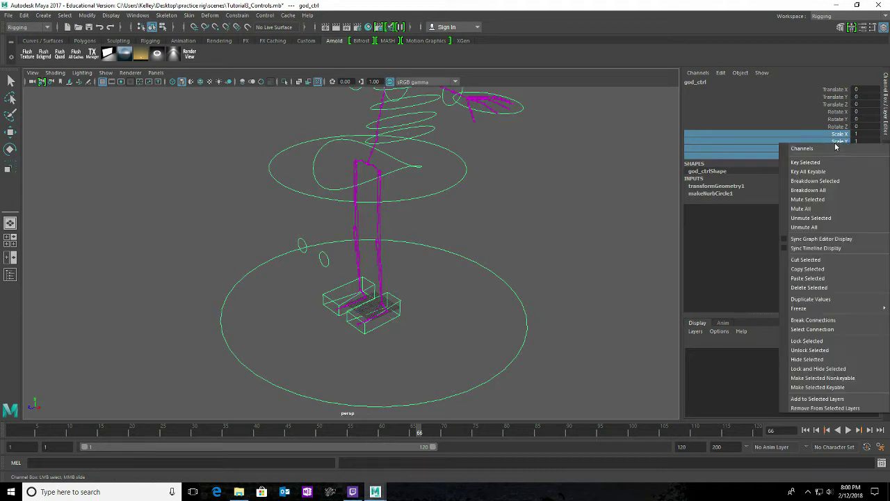
{"action": "left_click", "coordinate": [827, 369]}
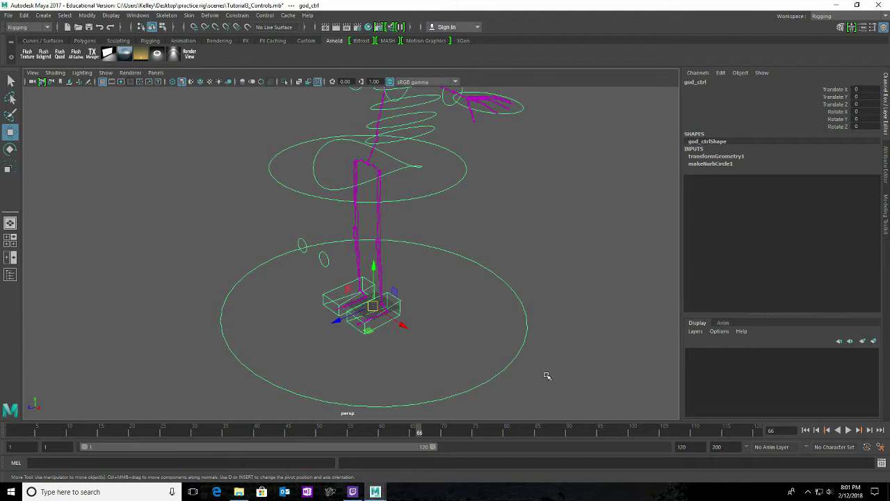
- Lock and hide the rotate, scale and visibility channels of the L_knee_pv control, leaving only its translate channels
{"action": "left_click_drag", "start_coordinate": [441, 389], "coordinate": [408, 351], "text": "alt"}
{"action": "left_click", "coordinate": [392, 340]}
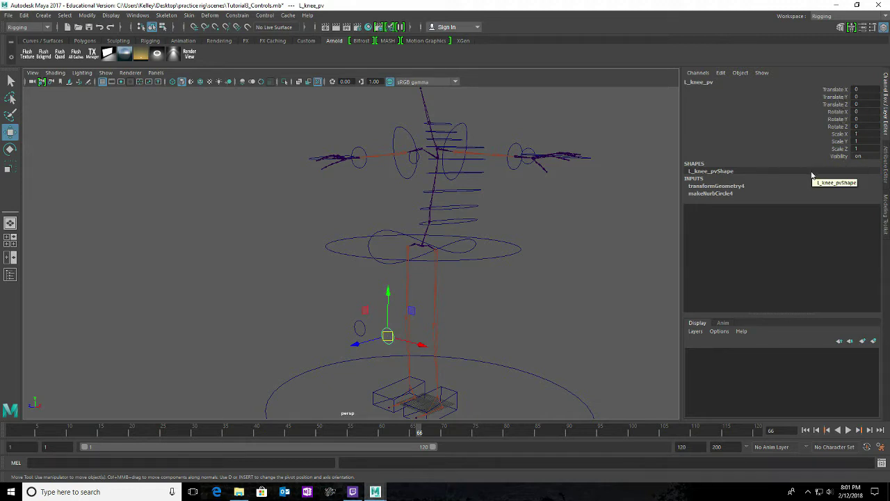
{"action": "left_click_drag", "start_coordinate": [840, 115], "coordinate": [841, 156]}
{"action": "right_click", "coordinate": [837, 153]}
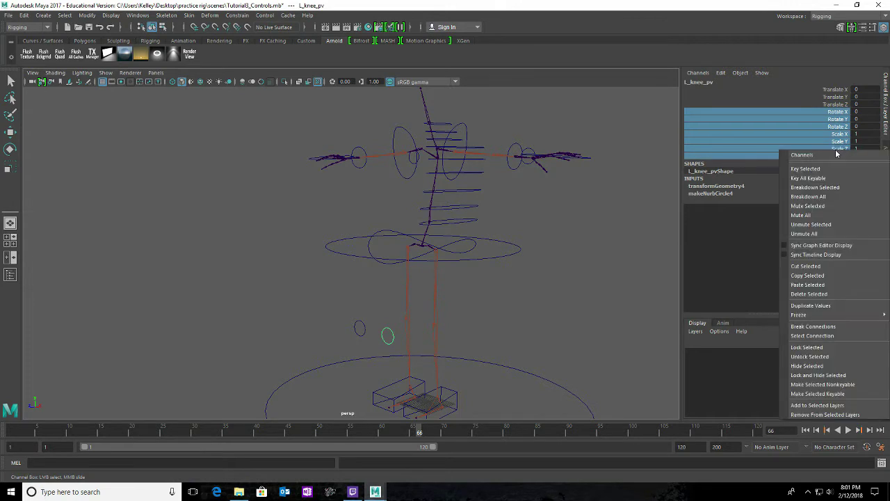
{"action": "left_click", "coordinate": [828, 378]}
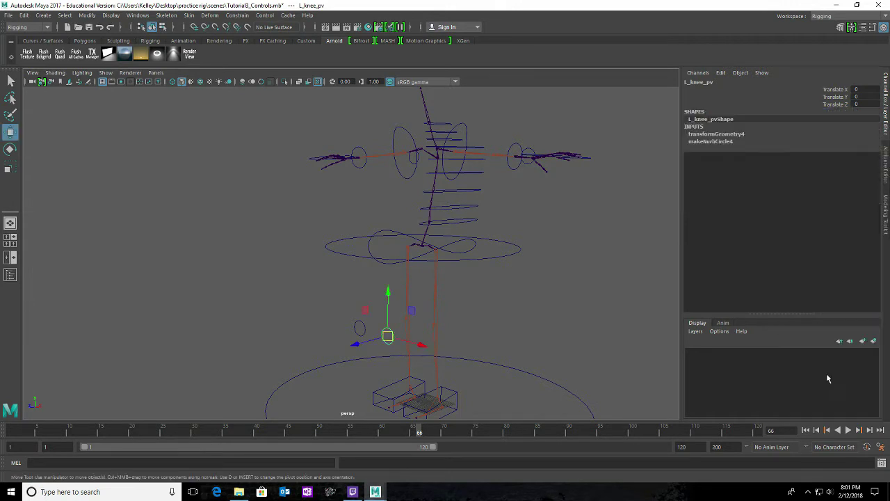
{"action": "left_click", "coordinate": [364, 328]}
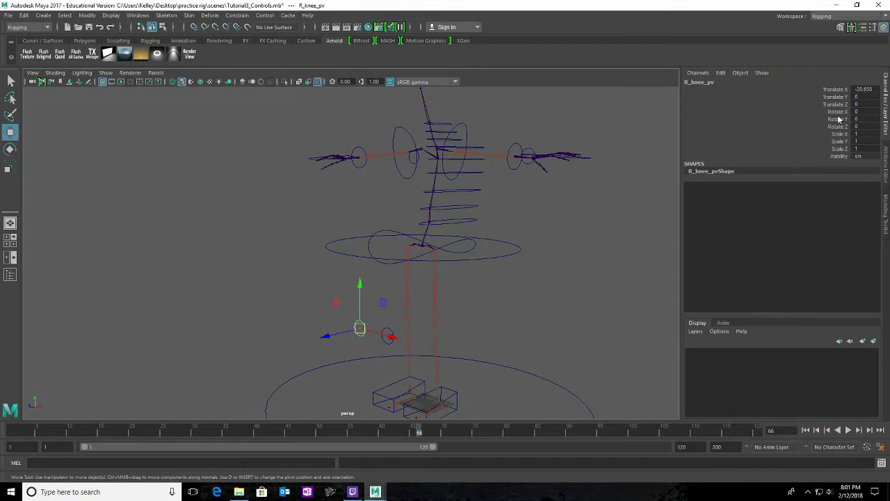
{"action": "left_click_drag", "start_coordinate": [839, 114], "coordinate": [841, 158]}
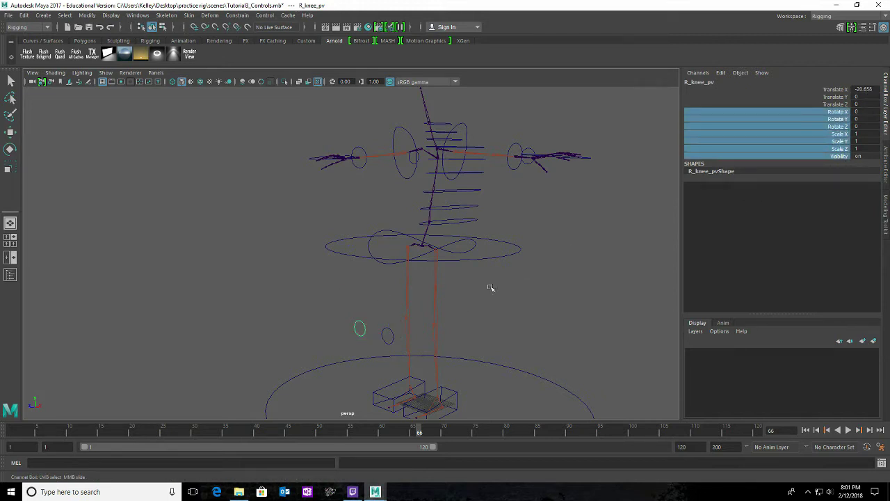
{"action": "left_click", "coordinate": [487, 331]}
{"action": "key", "text": "w"}
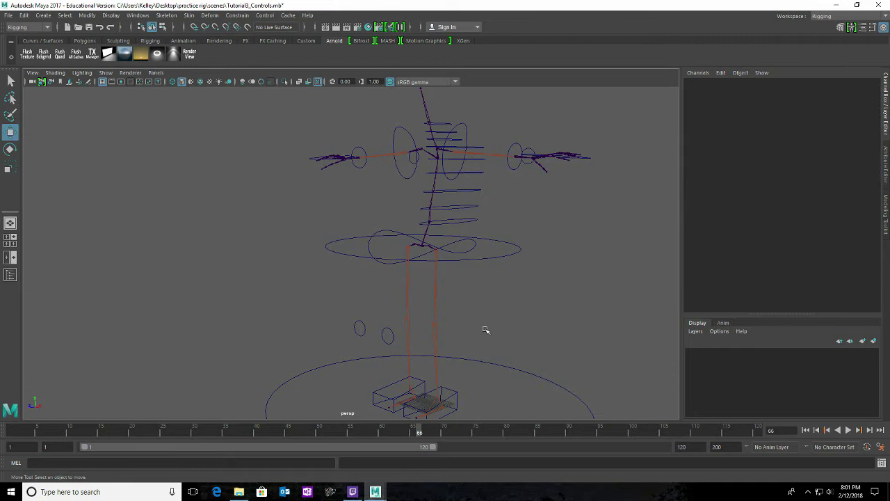
- Freeze the transformations of the R_knee_pv control so its translate values are zeroed
{"action": "left_click", "coordinate": [362, 328]}
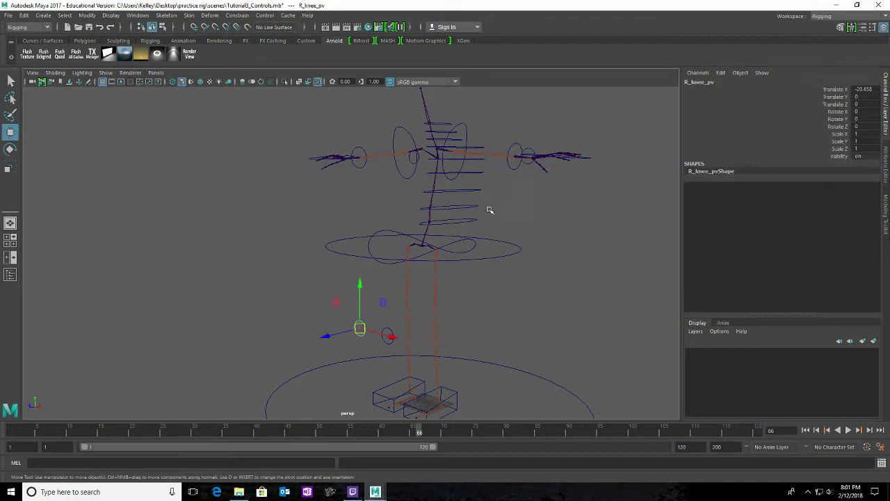
{"action": "left_click", "coordinate": [83, 16]}
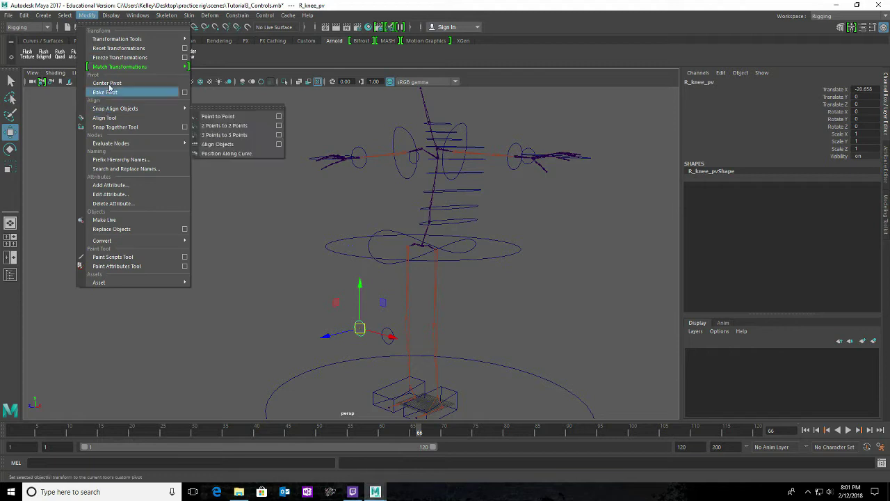
{"action": "left_click", "coordinate": [106, 60]}
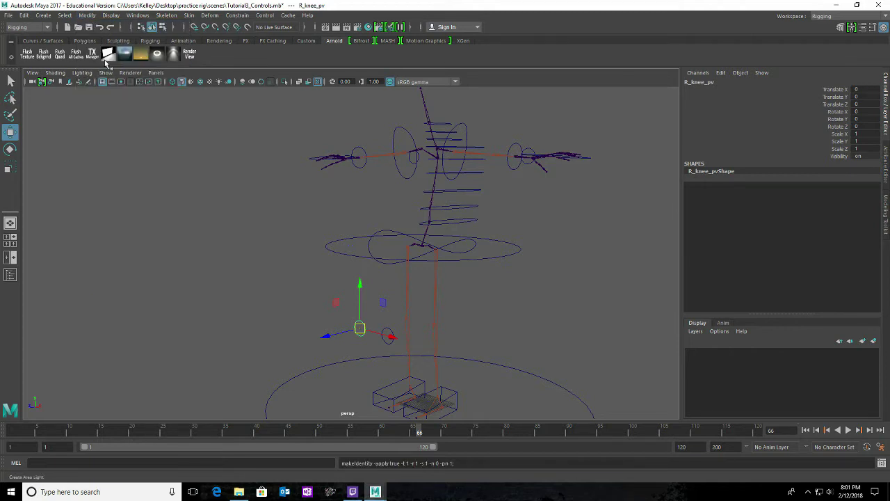
- Freeze the transformations of the L_elbow_pv control behind the left arm
{"action": "left_click_drag", "start_coordinate": [569, 263], "coordinate": [577, 258], "text": "alt"}
{"action": "left_click", "coordinate": [556, 156]}
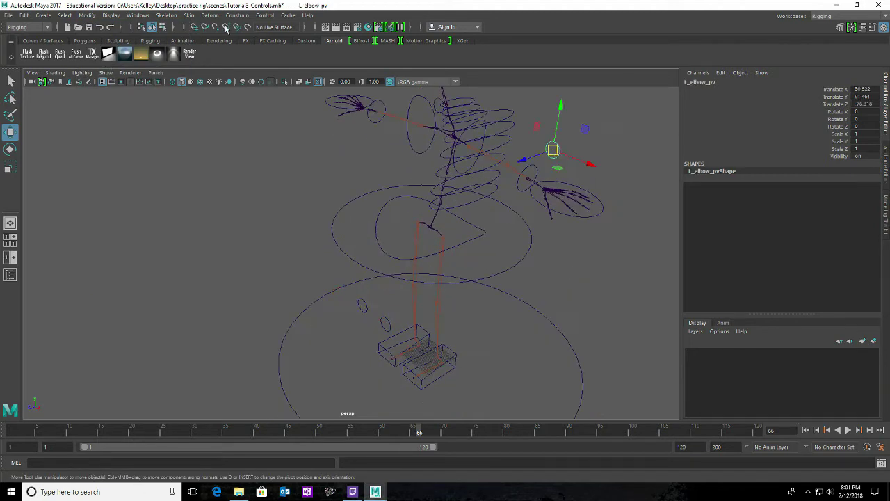
{"action": "left_click", "coordinate": [87, 16]}
{"action": "left_click", "coordinate": [106, 59]}
- Freeze the transformations of the R_elbow_pv control behind the right arm
{"action": "left_click_drag", "start_coordinate": [262, 165], "coordinate": [314, 146], "text": "alt"}
{"action": "left_click", "coordinate": [322, 104]}
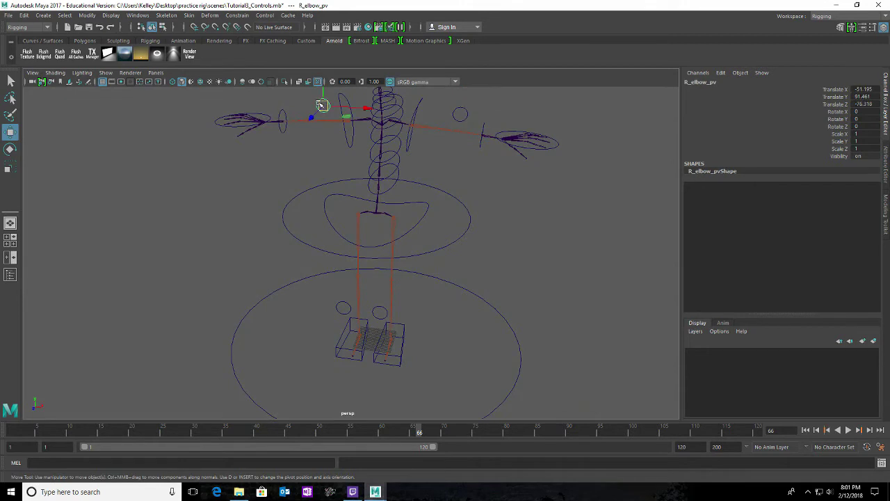
{"action": "left_click", "coordinate": [87, 16]}
{"action": "left_click", "coordinate": [106, 60]}
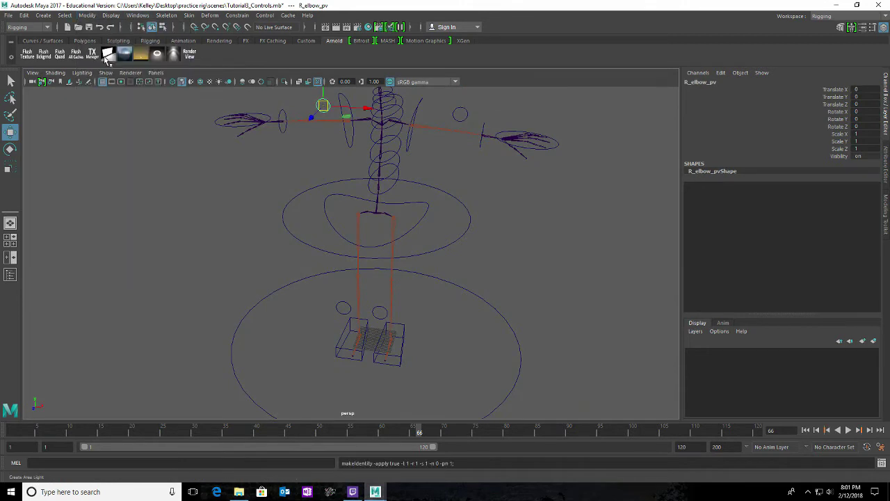
- Lock and hide the rotate, scale and visibility channels of the R_knee_pv control
{"action": "left_click_drag", "start_coordinate": [477, 269], "coordinate": [368, 316], "text": "alt"}
{"action": "left_click", "coordinate": [354, 316]}
{"action": "left_click_drag", "start_coordinate": [840, 114], "coordinate": [847, 159]}
{"action": "right_click", "coordinate": [839, 151]}
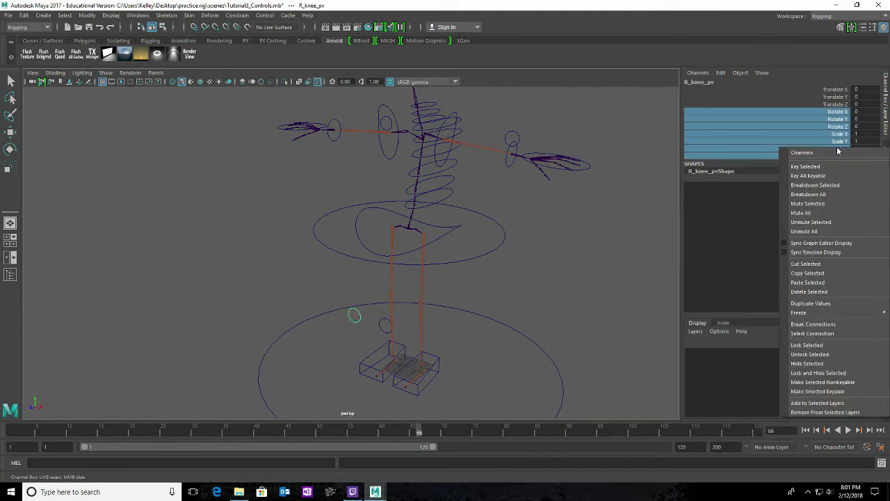
{"action": "left_click", "coordinate": [831, 369]}
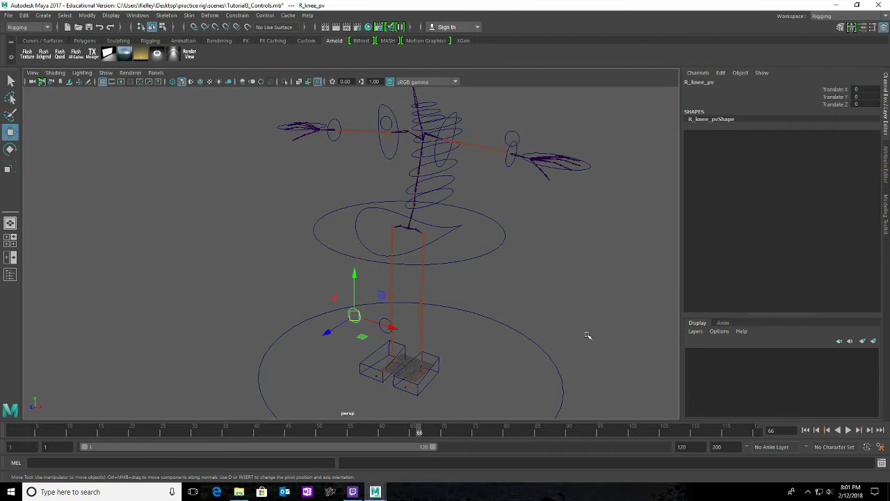
- Lock and hide the rotate, scale and visibility channels of the L_elbow_pv control
{"action": "left_click_drag", "start_coordinate": [533, 240], "coordinate": [556, 269], "text": "alt"}
{"action": "left_click", "coordinate": [495, 193]}
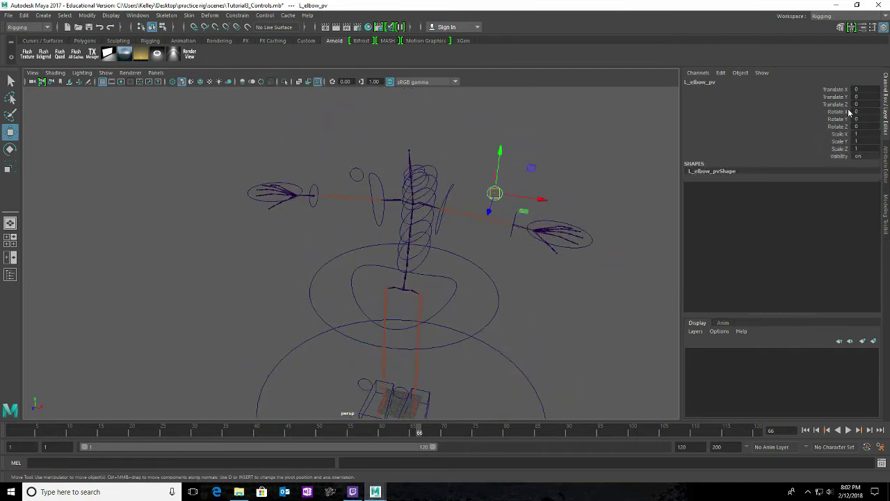
{"action": "left_click_drag", "start_coordinate": [841, 113], "coordinate": [842, 157]}
{"action": "right_click", "coordinate": [842, 159]}
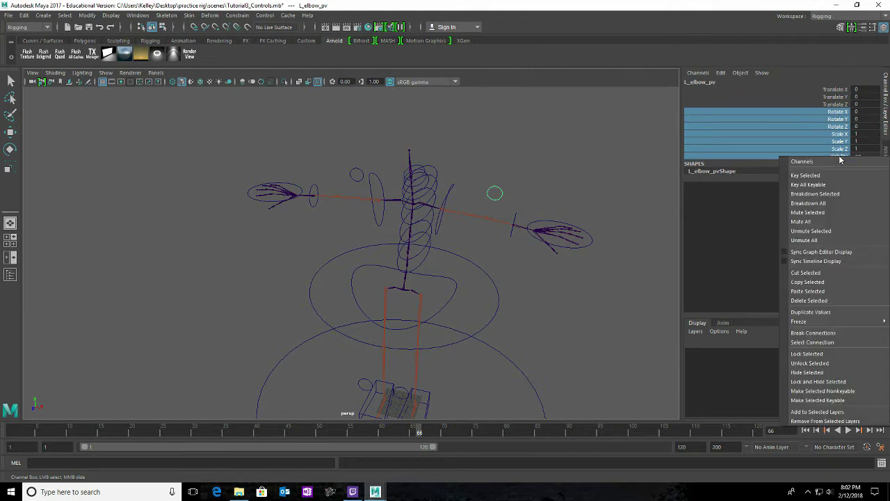
{"action": "left_click", "coordinate": [833, 383]}
- Lock and hide the rotate, scale and visibility channels of the R_elbow_pv control and clear the selection
{"action": "left_click", "coordinate": [355, 174]}
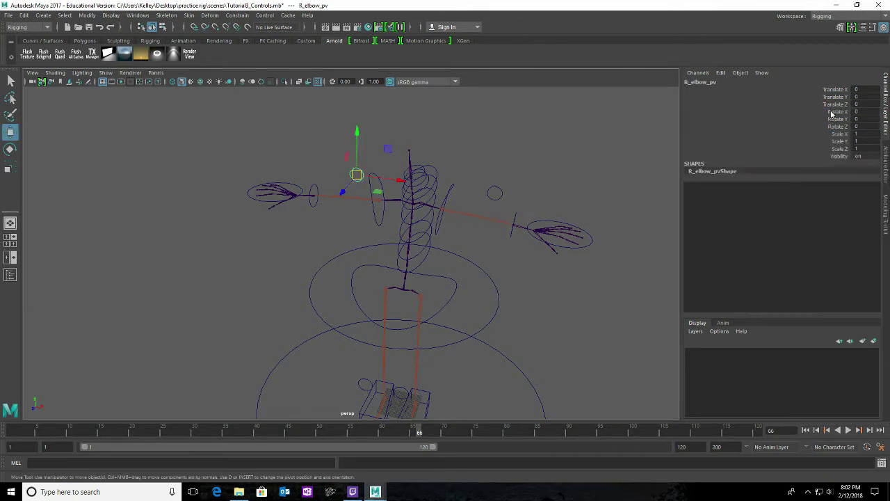
{"action": "left_click_drag", "start_coordinate": [833, 113], "coordinate": [840, 156]}
{"action": "right_click", "coordinate": [840, 156]}
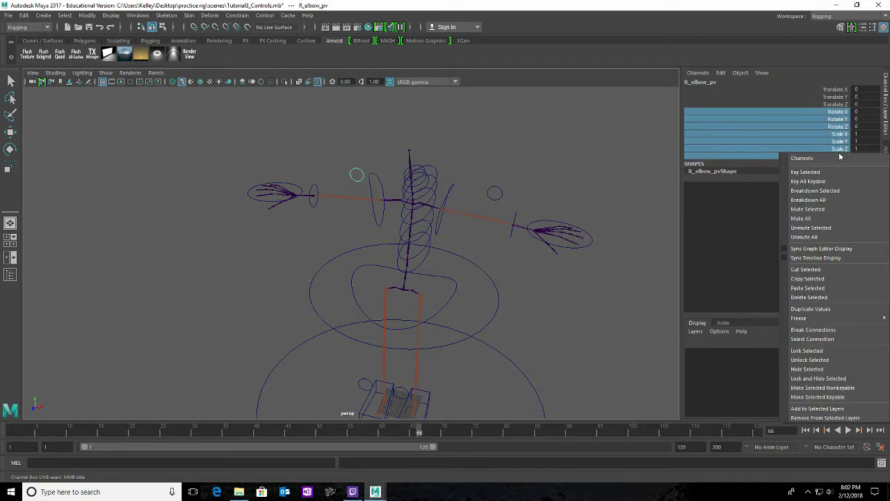
{"action": "left_click", "coordinate": [823, 382]}
{"action": "left_click", "coordinate": [550, 336]}
- Lock and hide the scale and visibility channels of cog_ctrl, the wide circle control around the hips
{"action": "left_click_drag", "start_coordinate": [576, 373], "coordinate": [507, 352], "text": "alt"}
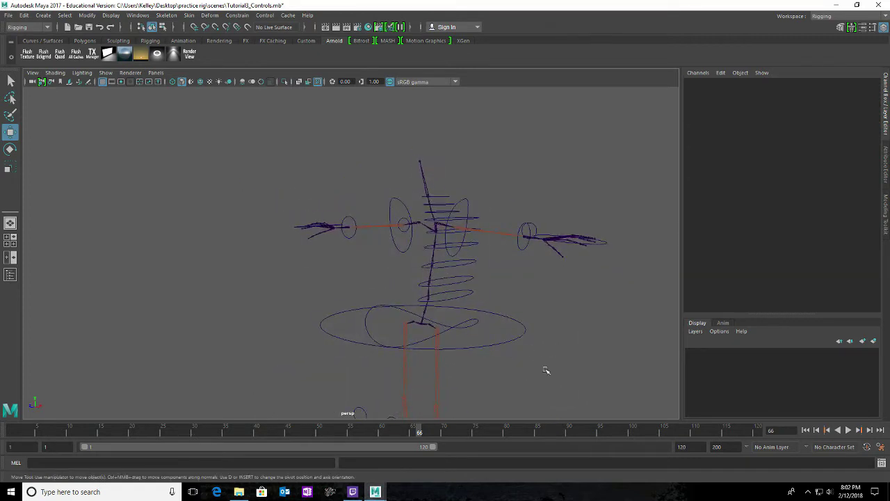
{"action": "left_click", "coordinate": [502, 342]}
{"action": "left_click_drag", "start_coordinate": [491, 362], "coordinate": [581, 342], "text": "alt"}
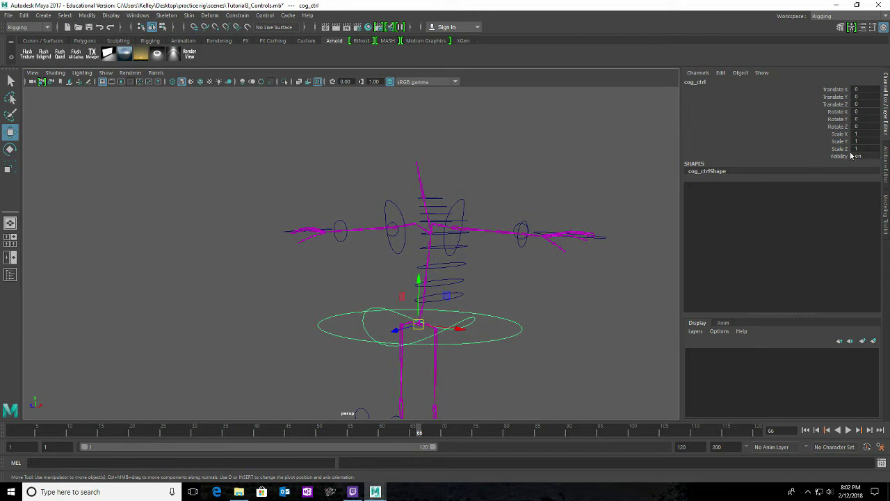
{"action": "left_click_drag", "start_coordinate": [842, 137], "coordinate": [841, 157]}
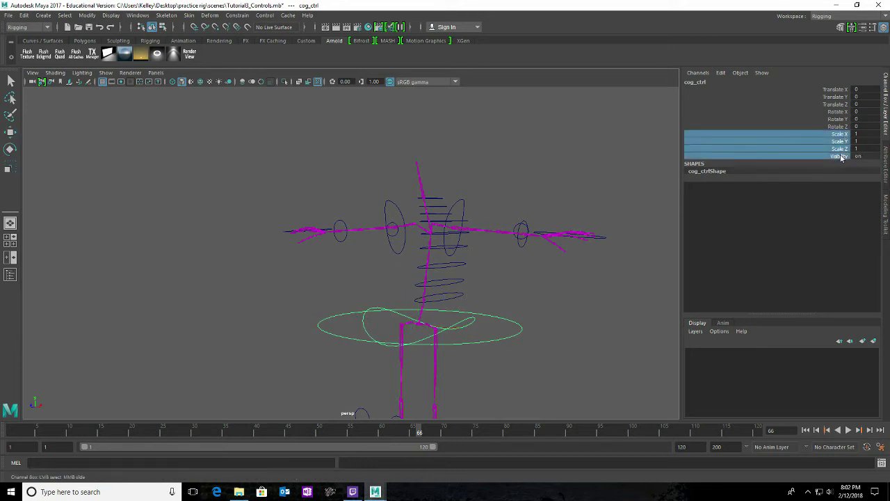
{"action": "right_click", "coordinate": [841, 157]}
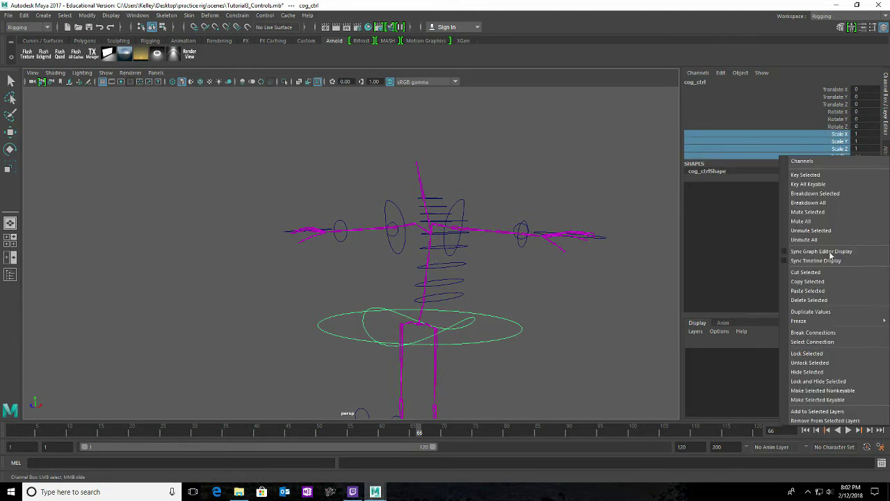
{"action": "left_click", "coordinate": [821, 381]}
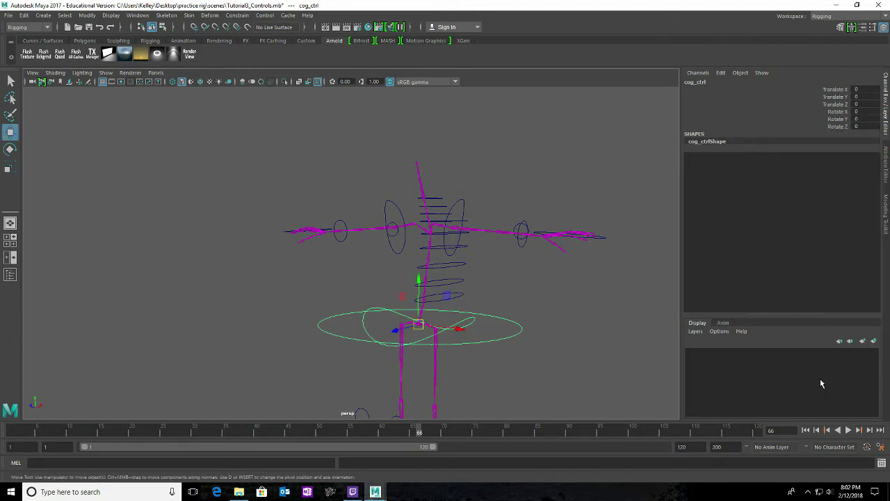
- Hide the scale and visibility channels of hip_ctrl, the curved control inside the hip circle
{"action": "left_click", "coordinate": [467, 322]}
{"action": "left_click_drag", "start_coordinate": [543, 345], "coordinate": [516, 368], "text": "alt"}
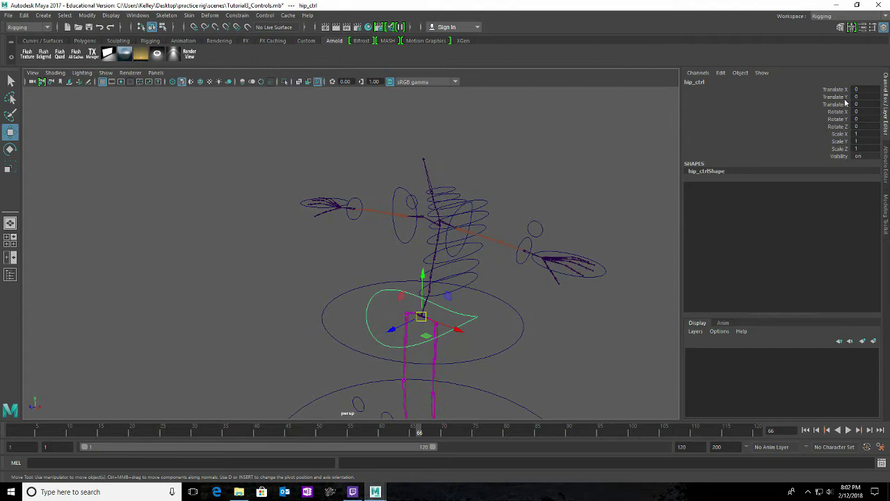
{"action": "left_click_drag", "start_coordinate": [850, 133], "coordinate": [842, 148]}
{"action": "right_click", "coordinate": [843, 157]}
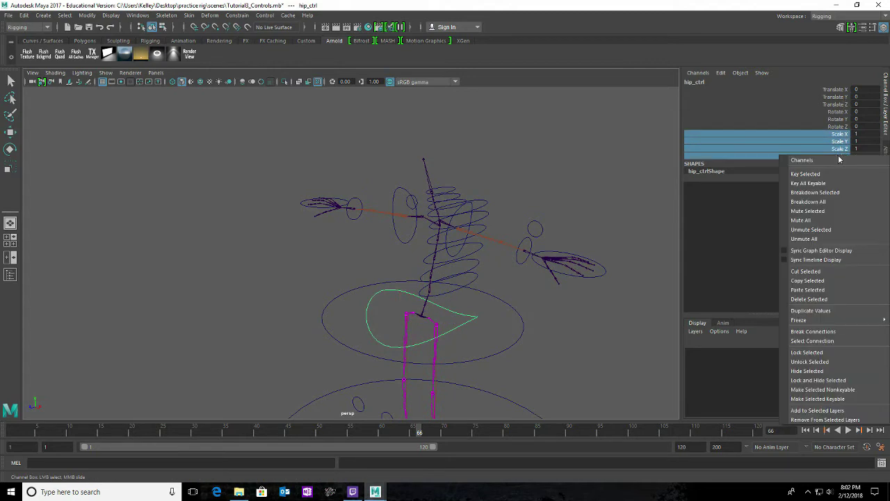
{"action": "left_click", "coordinate": [810, 371]}
- Lock and hide the translate X, Y and Z channels of hip_ctrl, leaving only its rotate channels
{"action": "left_click_drag", "start_coordinate": [838, 89], "coordinate": [840, 104]}
{"action": "right_click", "coordinate": [840, 104]}
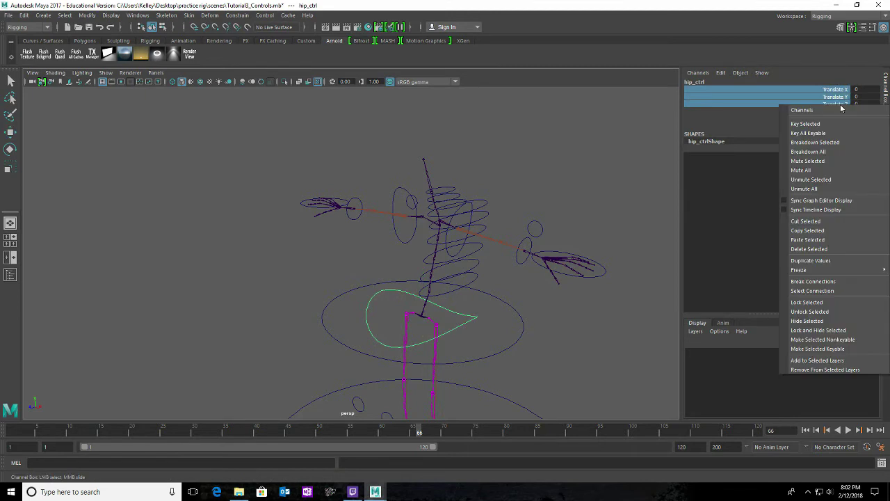
{"action": "left_click", "coordinate": [836, 331]}
- Lock and hide the scale, visibility and translate channels of back1_ctrl, the lowest spine ring above the hips
{"action": "left_click_drag", "start_coordinate": [550, 356], "coordinate": [510, 254], "text": "alt"}
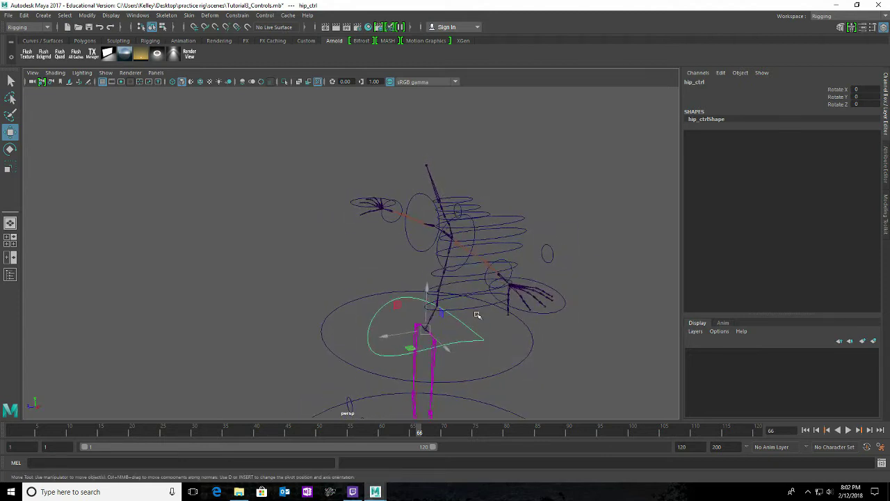
{"action": "left_click_drag", "start_coordinate": [579, 351], "coordinate": [618, 358], "text": "alt"}
{"action": "left_click_drag", "start_coordinate": [588, 323], "coordinate": [601, 346], "text": "alt"}
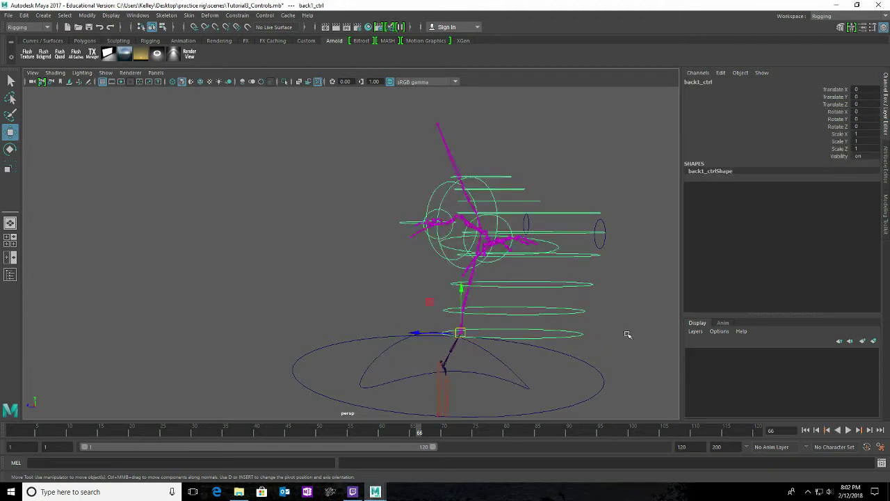
{"action": "left_click_drag", "start_coordinate": [841, 134], "coordinate": [843, 153]}
{"action": "right_click", "coordinate": [843, 152]}
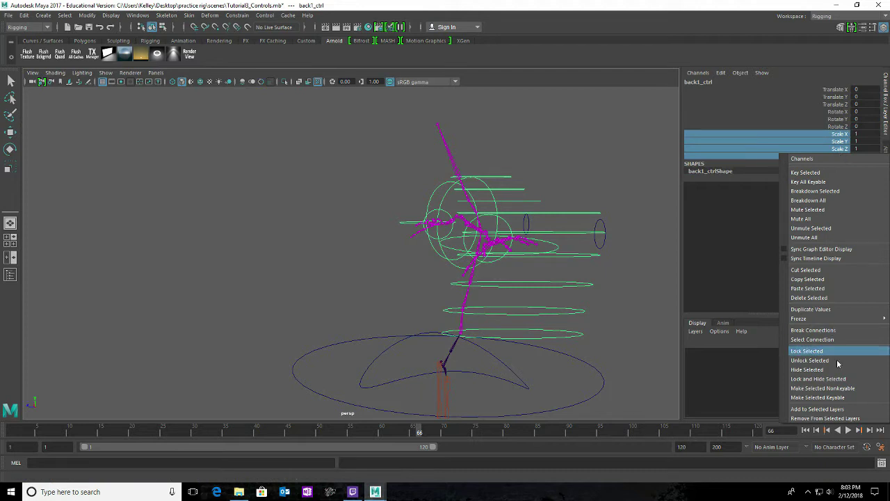
{"action": "left_click", "coordinate": [818, 378]}
{"action": "key", "text": "w"}
{"action": "left_click_drag", "start_coordinate": [834, 90], "coordinate": [831, 104]}
{"action": "right_click", "coordinate": [831, 104]}
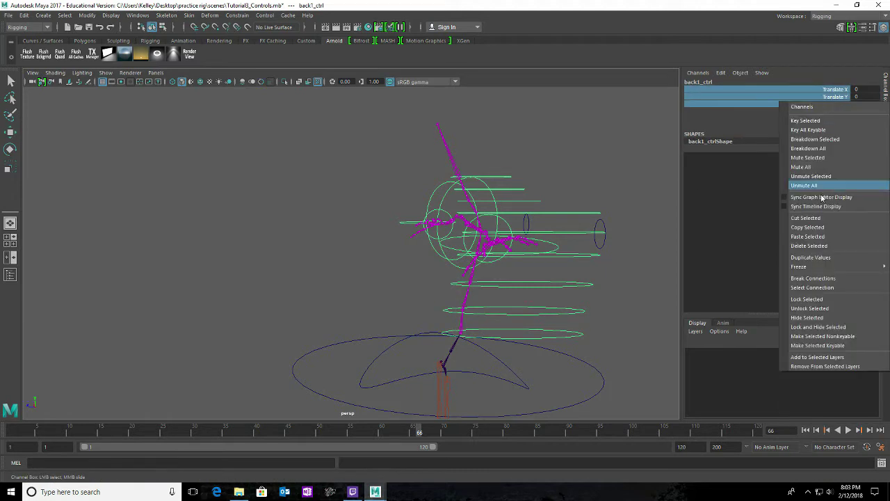
{"action": "left_click", "coordinate": [822, 330]}
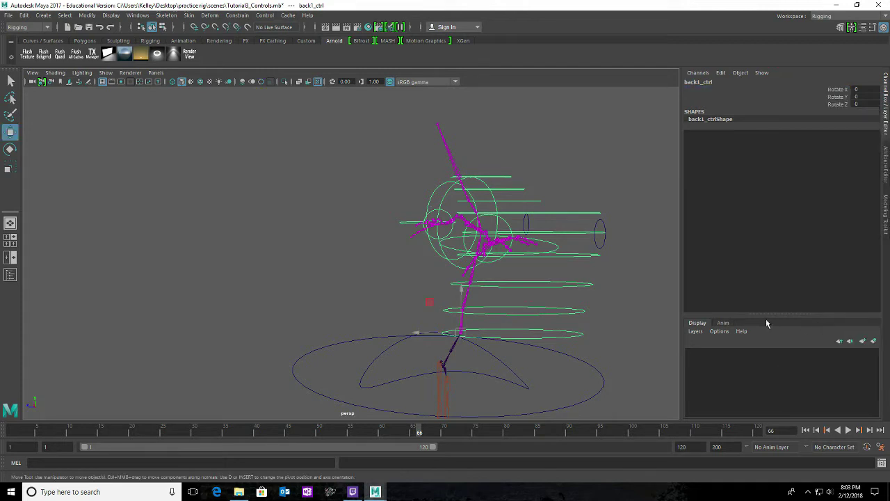
- Lock and hide the scale, visibility and translate channels of back2_ctrl, the second spine ring from the hips
{"action": "left_click", "coordinate": [573, 313]}
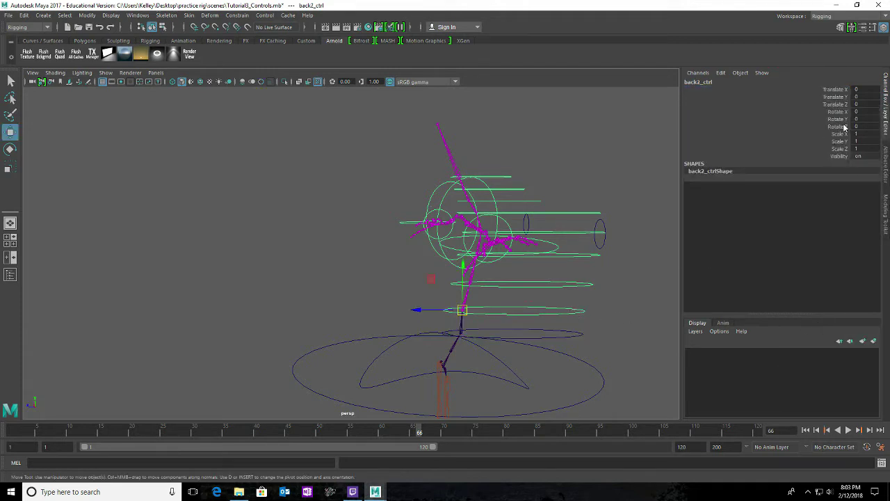
{"action": "left_click_drag", "start_coordinate": [841, 134], "coordinate": [840, 149]}
{"action": "right_click", "coordinate": [840, 148]}
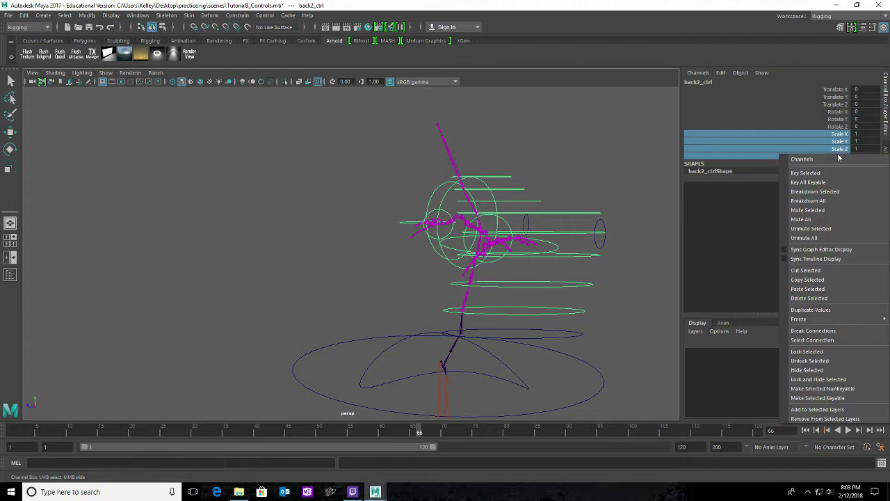
{"action": "left_click", "coordinate": [831, 379]}
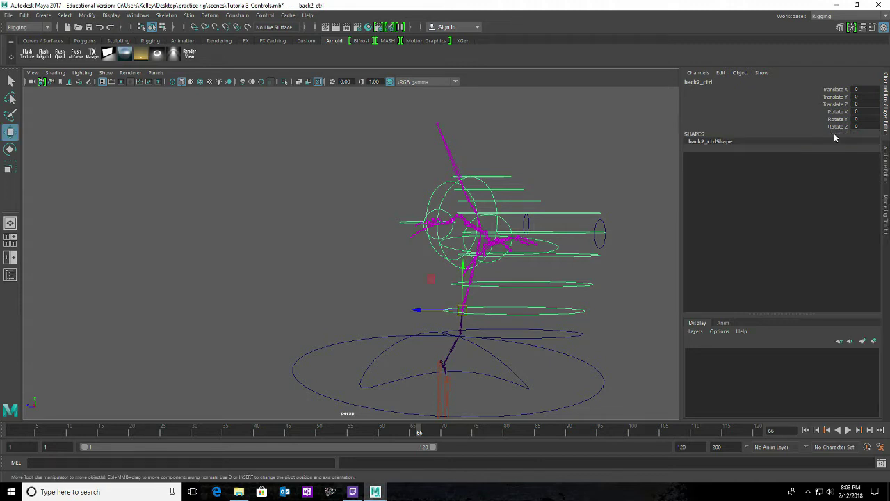
{"action": "left_click_drag", "start_coordinate": [837, 90], "coordinate": [834, 105]}
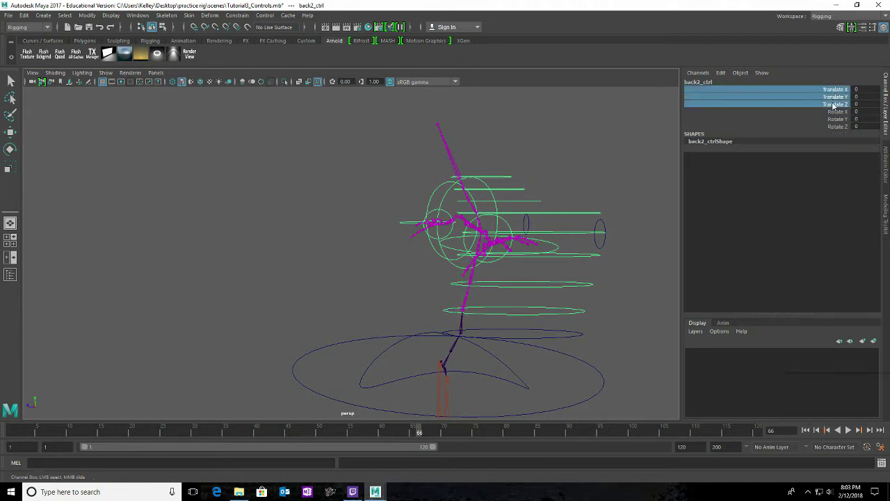
{"action": "right_click", "coordinate": [834, 105]}
{"action": "left_click", "coordinate": [840, 327]}
{"action": "key", "text": "w"}
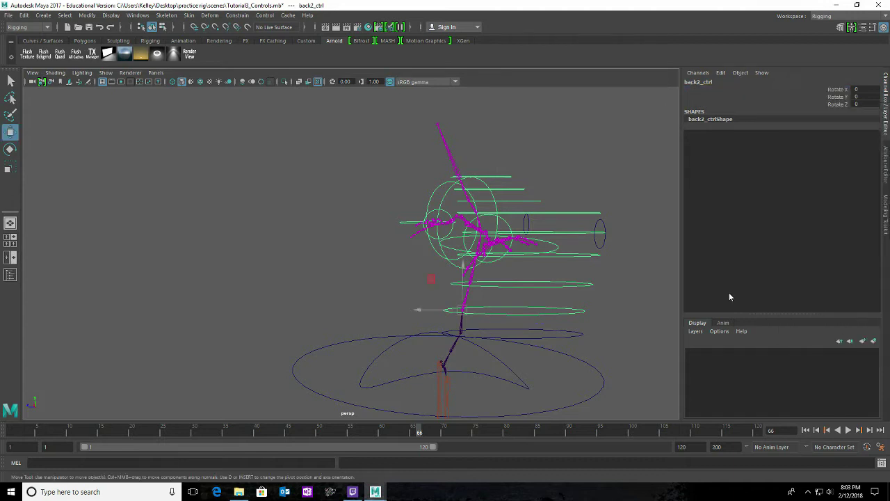
- Lock and hide the scale, visibility and translate channels of back3_ctrl, the third spine ring up
{"action": "left_click", "coordinate": [584, 285]}
{"action": "left_click", "coordinate": [584, 331]}
{"action": "left_click", "coordinate": [582, 285]}
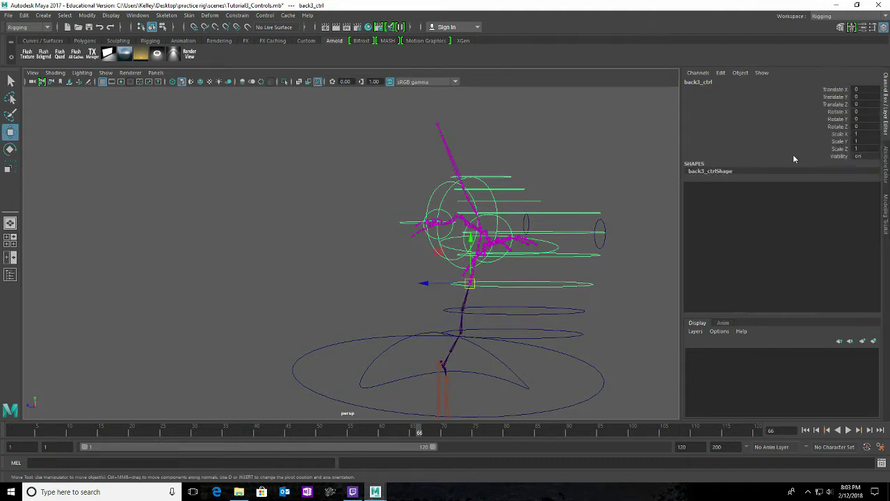
{"action": "left_click_drag", "start_coordinate": [844, 134], "coordinate": [836, 165]}
{"action": "right_click", "coordinate": [840, 151]}
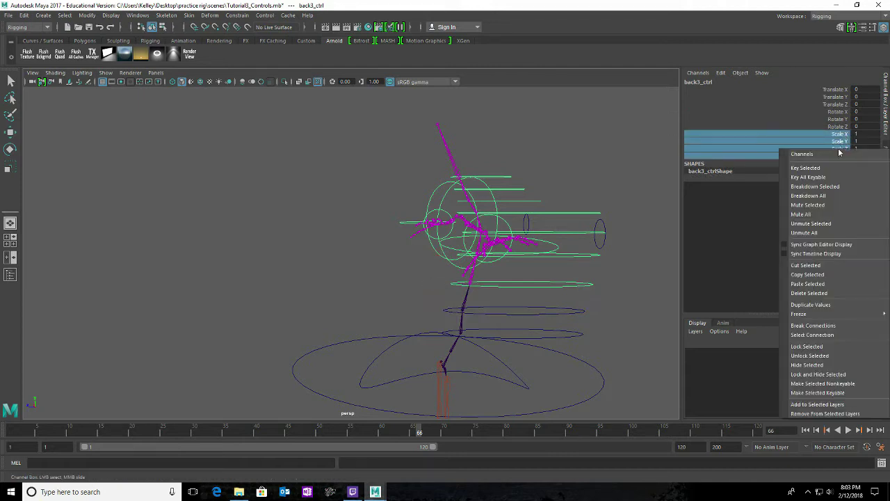
{"action": "left_click", "coordinate": [812, 377]}
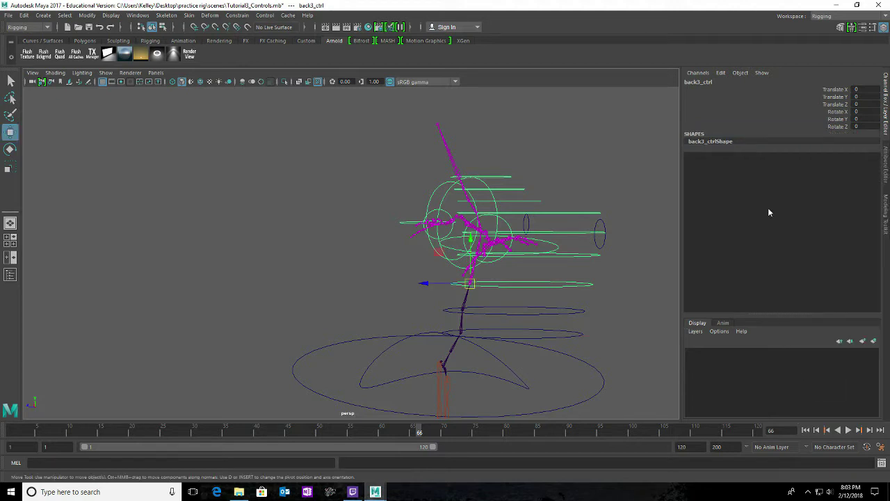
{"action": "left_click_drag", "start_coordinate": [846, 89], "coordinate": [839, 105]}
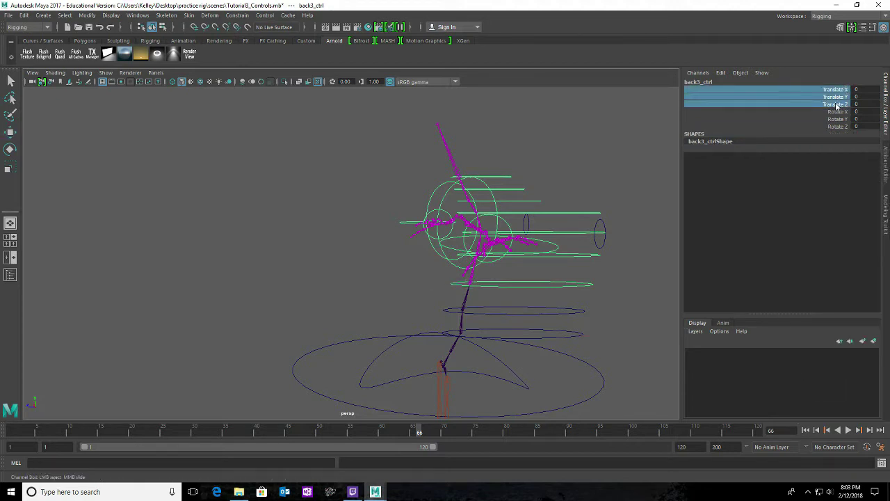
{"action": "right_click", "coordinate": [840, 105]}
{"action": "left_click", "coordinate": [825, 329]}
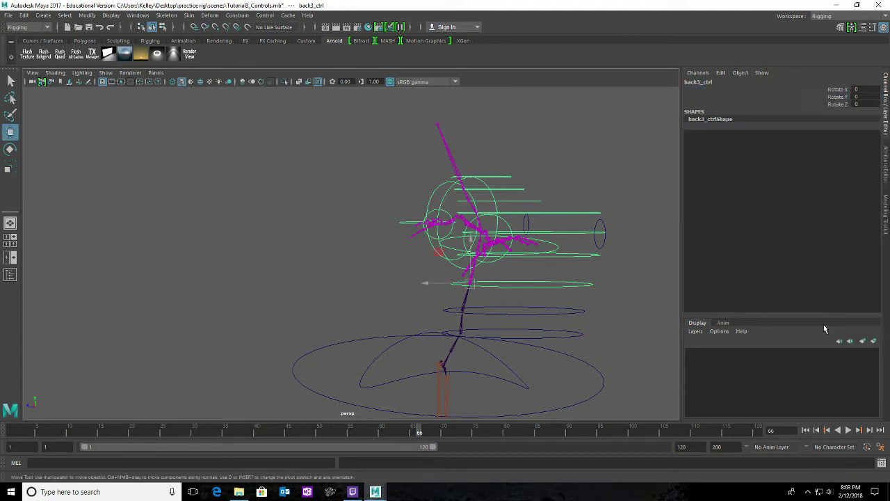
- Lock and hide the scale, visibility and translate channels of back4_ctrl, the fourth spine ring up
{"action": "left_click", "coordinate": [575, 256]}
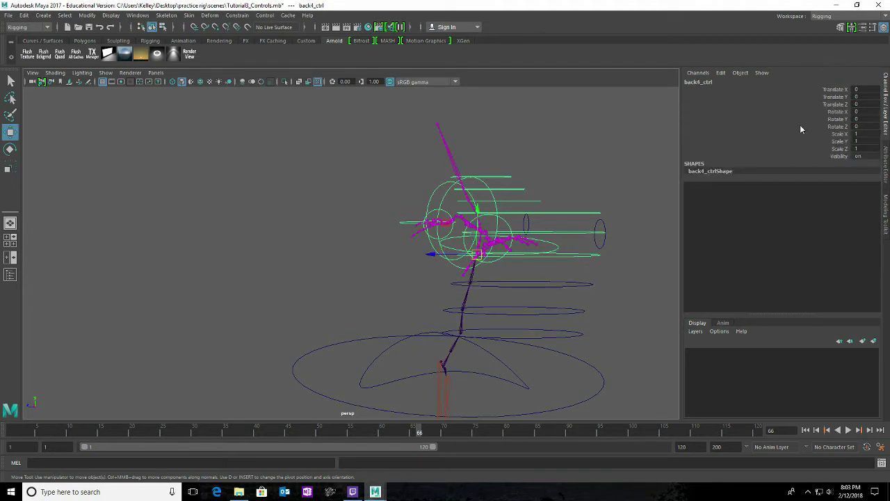
{"action": "left_click_drag", "start_coordinate": [838, 133], "coordinate": [839, 156]}
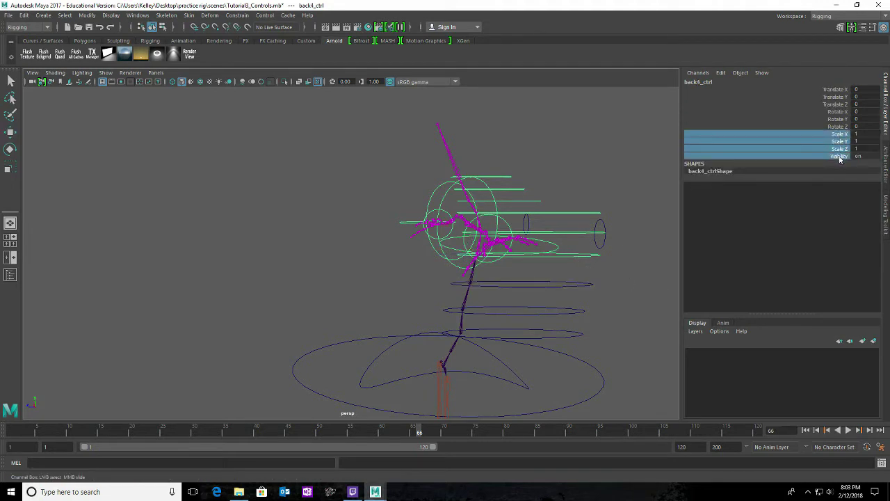
{"action": "right_click", "coordinate": [839, 157]}
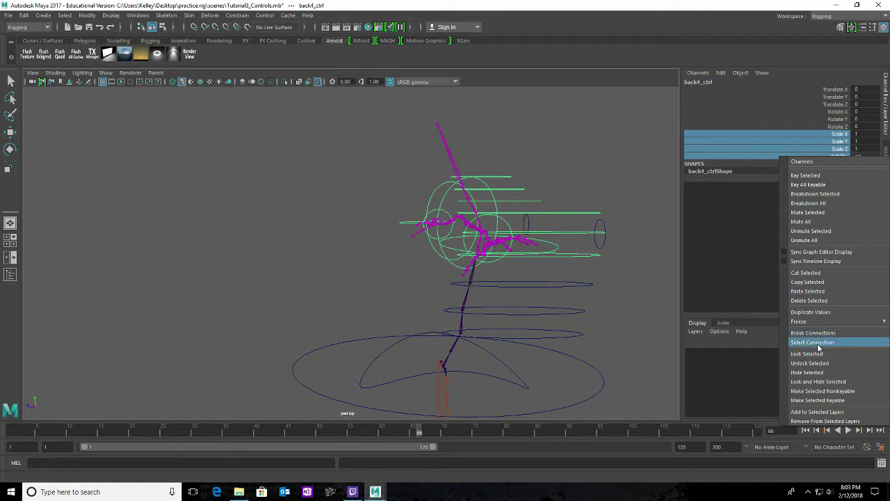
{"action": "left_click", "coordinate": [818, 381]}
{"action": "key", "text": "w"}
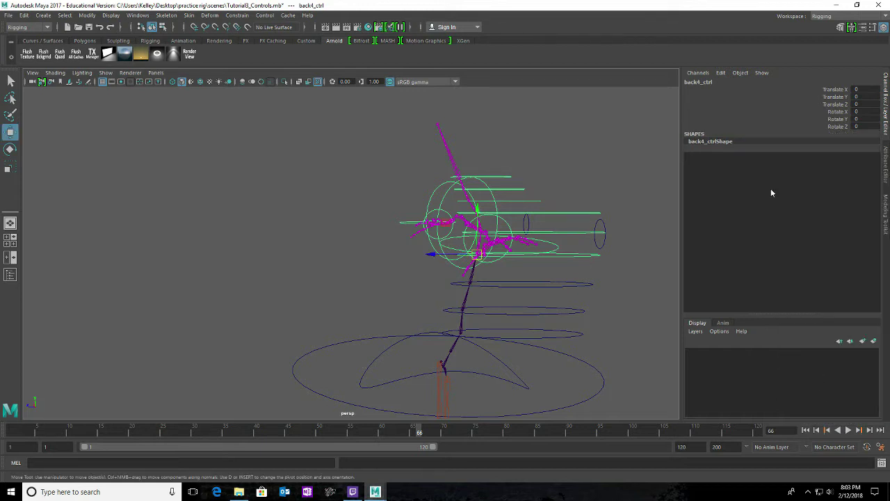
{"action": "left_click_drag", "start_coordinate": [837, 93], "coordinate": [837, 104]}
{"action": "right_click", "coordinate": [838, 104]}
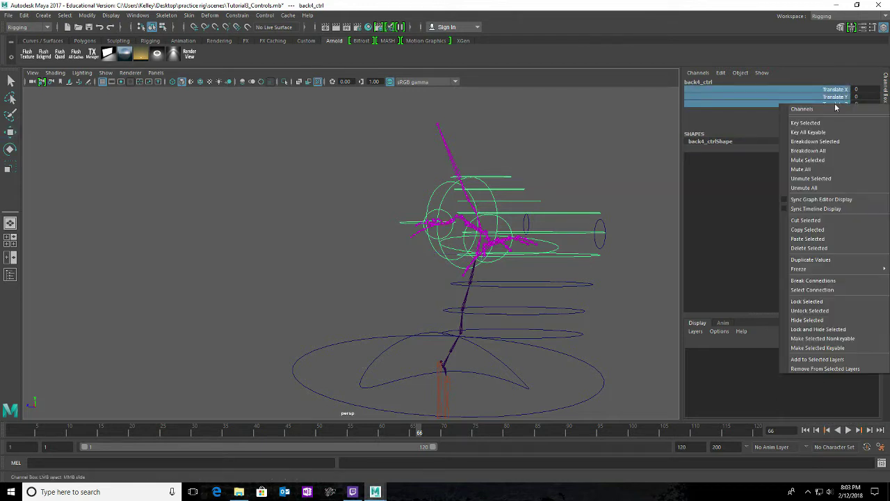
{"action": "left_click", "coordinate": [818, 329]}
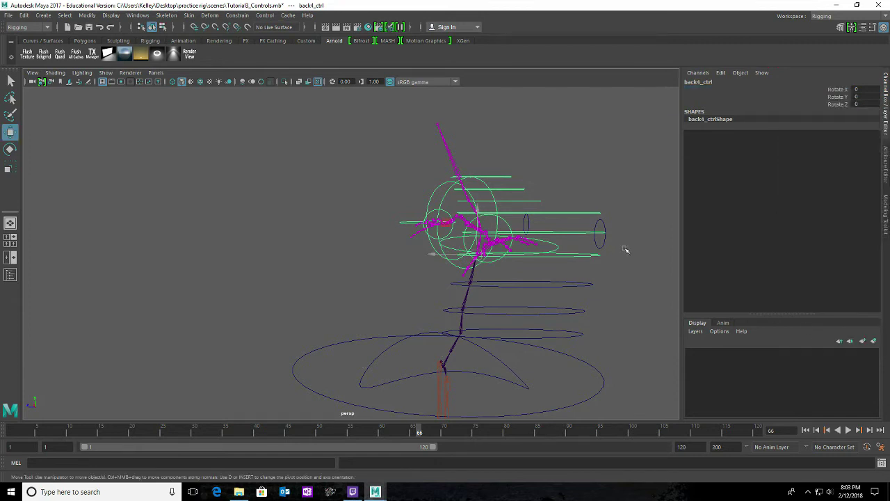
- Lock and hide the scale, visibility and translate channels of back5_ctrl, the fifth spine ring up
{"action": "left_click", "coordinate": [582, 232]}
{"action": "left_click_drag", "start_coordinate": [841, 134], "coordinate": [845, 158]}
{"action": "right_click", "coordinate": [845, 158]}
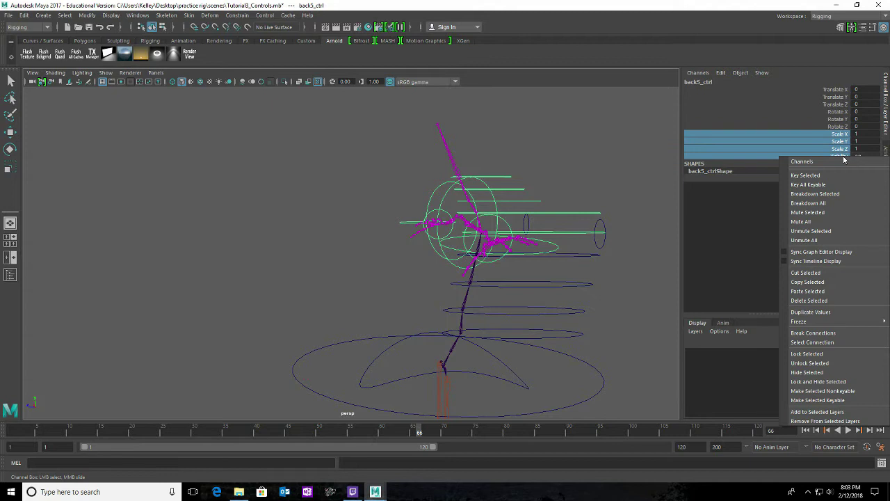
{"action": "left_click", "coordinate": [822, 381]}
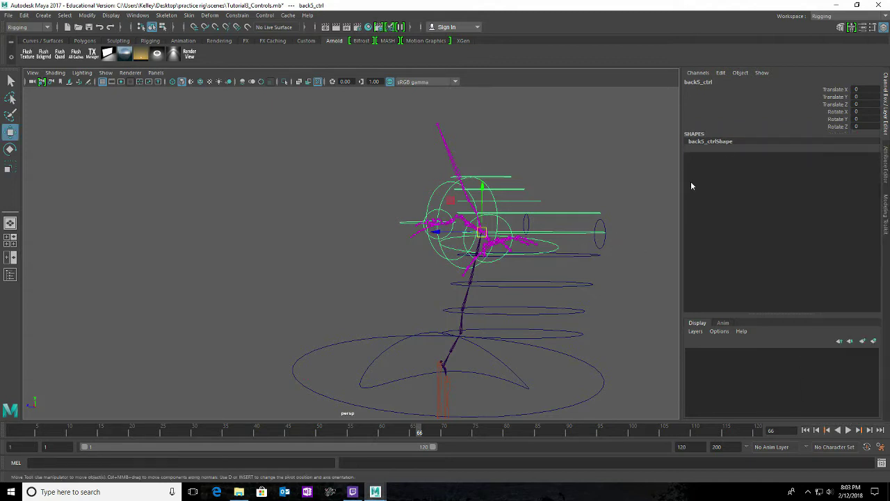
{"action": "left_click", "coordinate": [583, 257]}
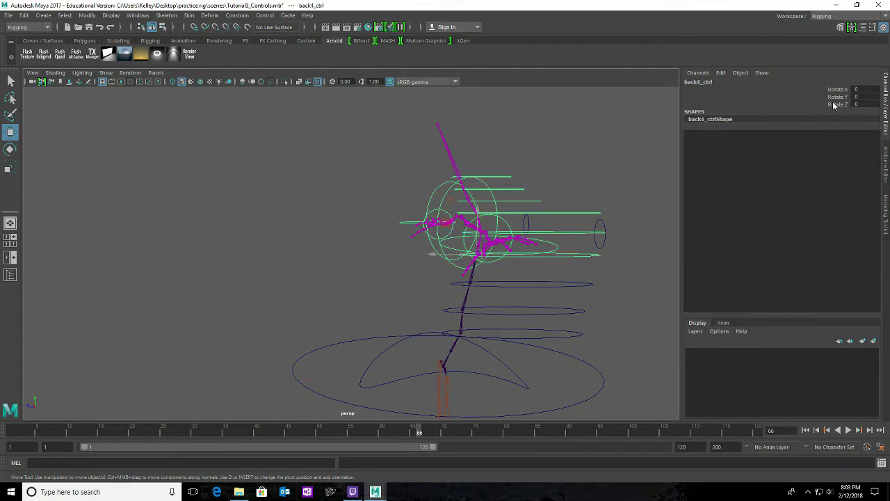
{"action": "left_click", "coordinate": [605, 221]}
{"action": "left_click_drag", "start_coordinate": [838, 90], "coordinate": [839, 105]}
{"action": "right_click", "coordinate": [839, 103]}
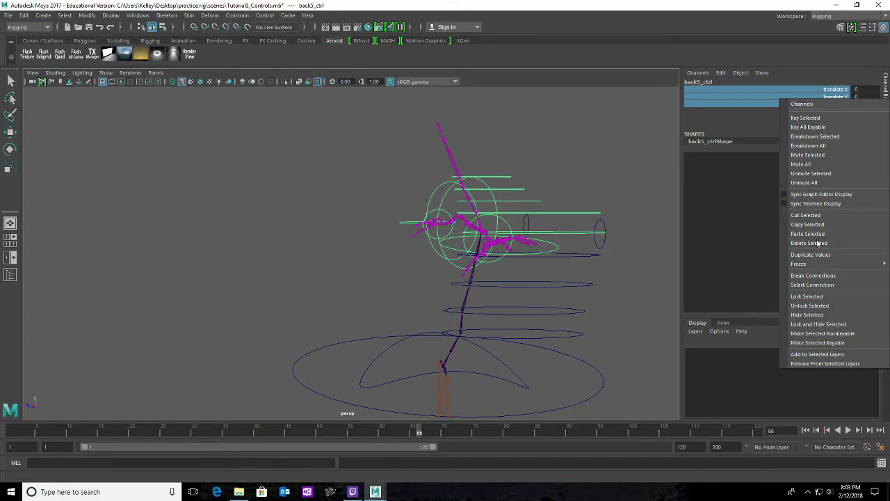
{"action": "left_click", "coordinate": [817, 324]}
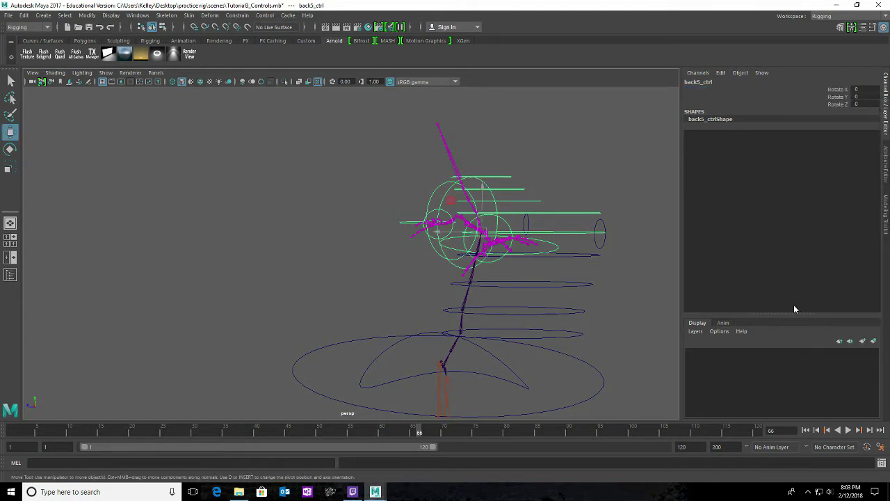
- Lock and hide the scale, visibility and translate channels of back6_ctrl, the topmost spine ring below the neck
{"action": "left_click", "coordinate": [573, 213]}
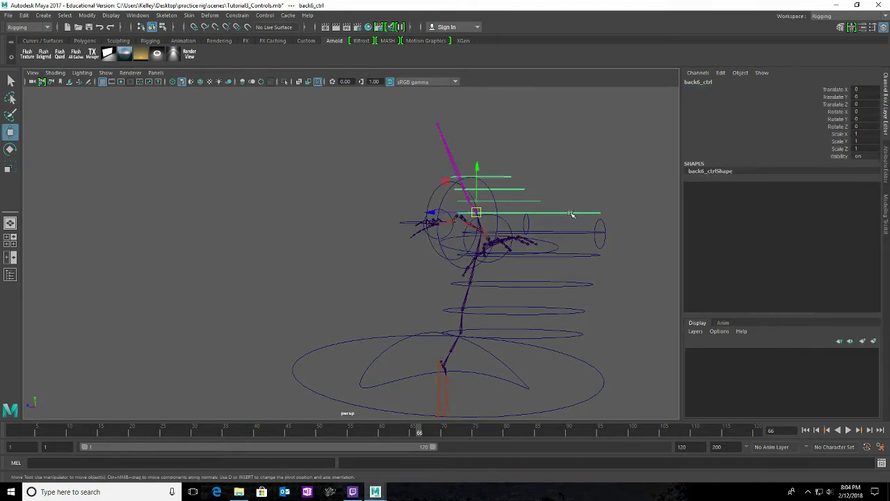
{"action": "left_click_drag", "start_coordinate": [840, 133], "coordinate": [840, 149]}
{"action": "right_click", "coordinate": [841, 150]}
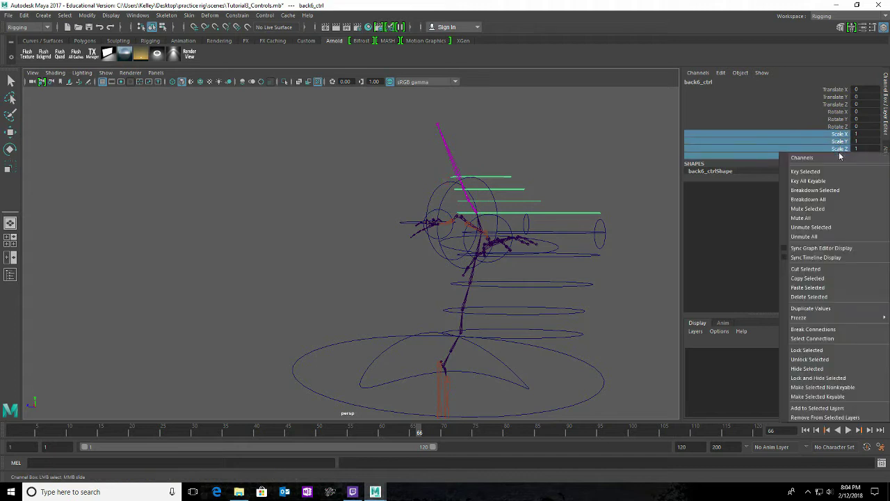
{"action": "left_click", "coordinate": [818, 377]}
{"action": "key", "text": "w"}
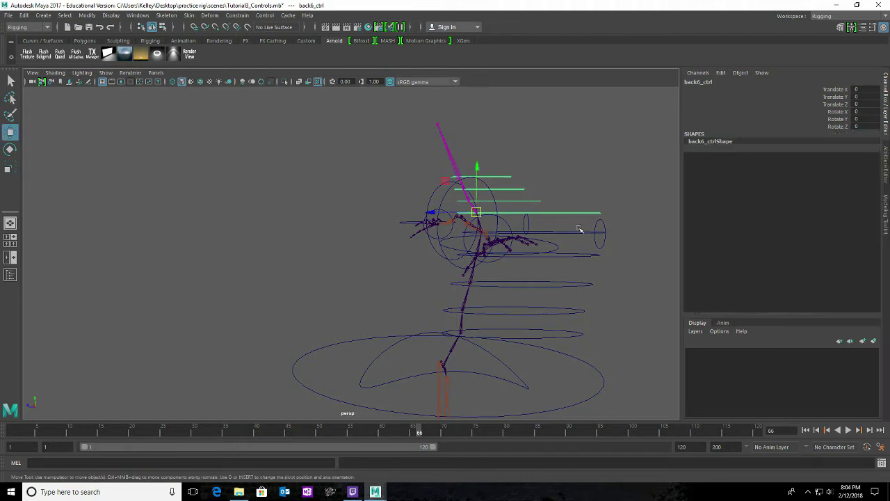
{"action": "left_click_drag", "start_coordinate": [835, 89], "coordinate": [835, 111]}
{"action": "right_click", "coordinate": [835, 110]}
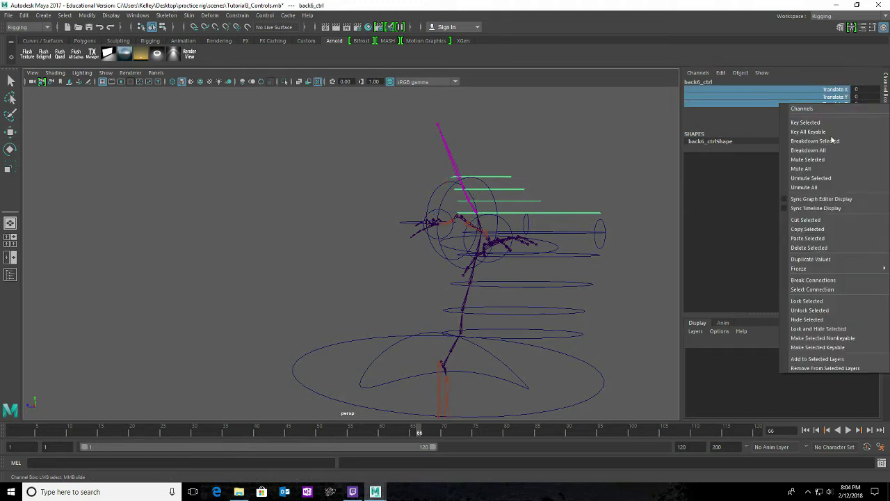
{"action": "left_click", "coordinate": [818, 328]}
- Lock and hide the scale, visibility and translate channels of neck1_ctrl, the lowest neck ring
{"action": "left_click", "coordinate": [537, 201]}
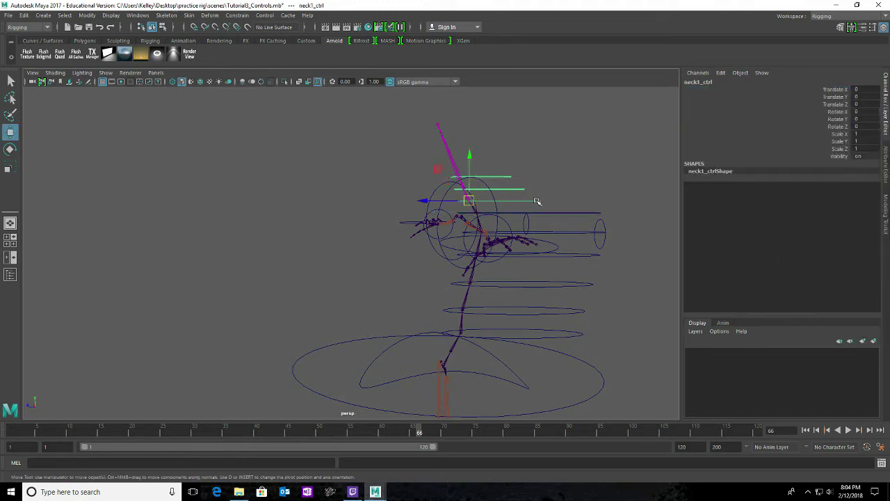
{"action": "left_click_drag", "start_coordinate": [849, 134], "coordinate": [846, 149]}
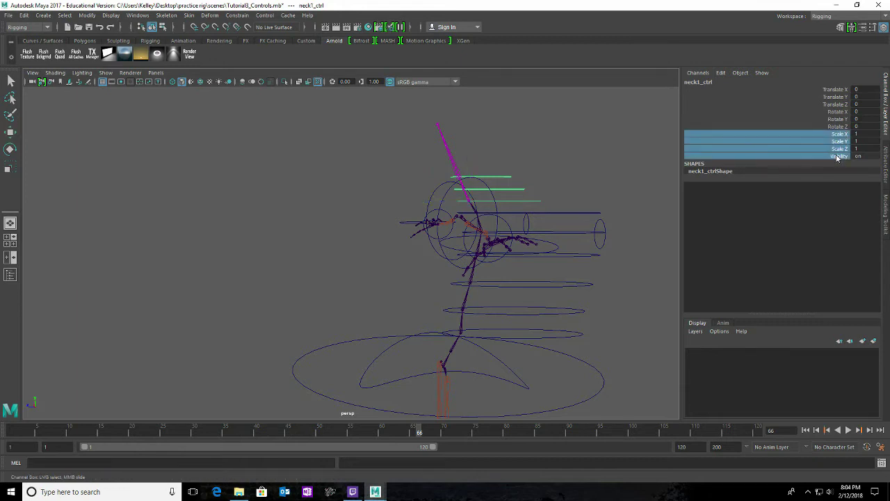
{"action": "right_click", "coordinate": [846, 149]}
{"action": "left_click", "coordinate": [818, 380]}
{"action": "key", "text": "w"}
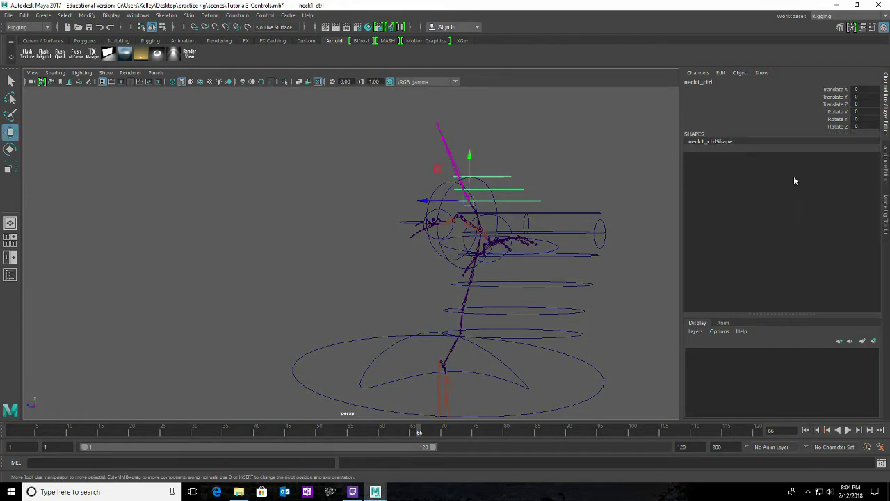
{"action": "left_click_drag", "start_coordinate": [843, 89], "coordinate": [848, 104]}
{"action": "right_click", "coordinate": [847, 105]}
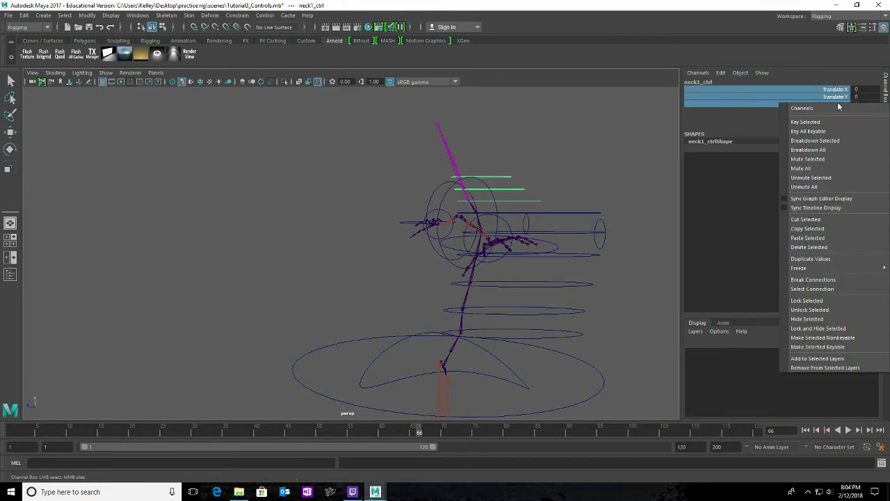
{"action": "left_click", "coordinate": [832, 328]}
{"action": "key", "text": "w"}
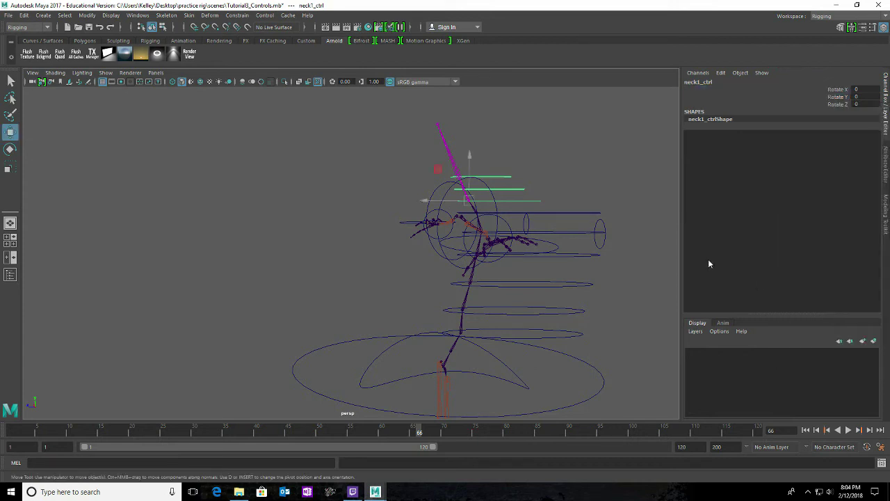
- Lock and hide the scale, visibility and translate channels of neck2_ctrl, the middle neck ring
{"action": "left_click", "coordinate": [520, 191]}
{"action": "left_click_drag", "start_coordinate": [843, 135], "coordinate": [839, 155]}
{"action": "right_click", "coordinate": [839, 154]}
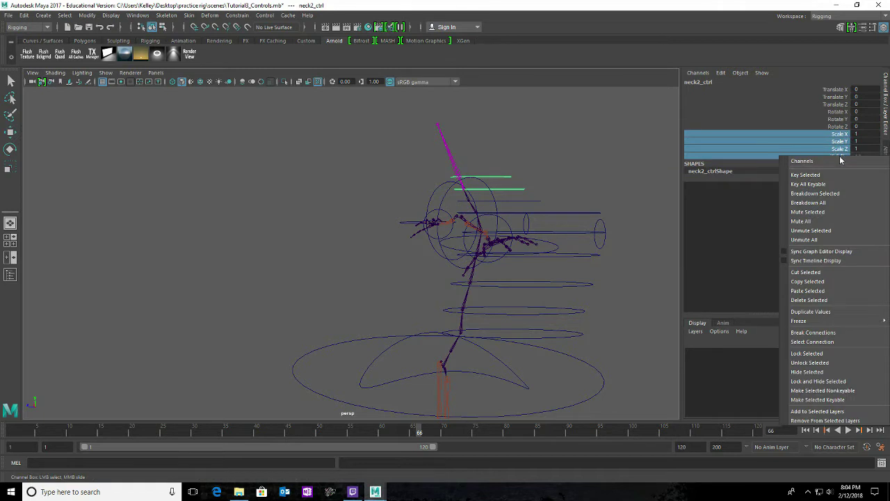
{"action": "left_click", "coordinate": [818, 381]}
{"action": "left_click_drag", "start_coordinate": [840, 87], "coordinate": [836, 106]}
{"action": "right_click", "coordinate": [837, 106]}
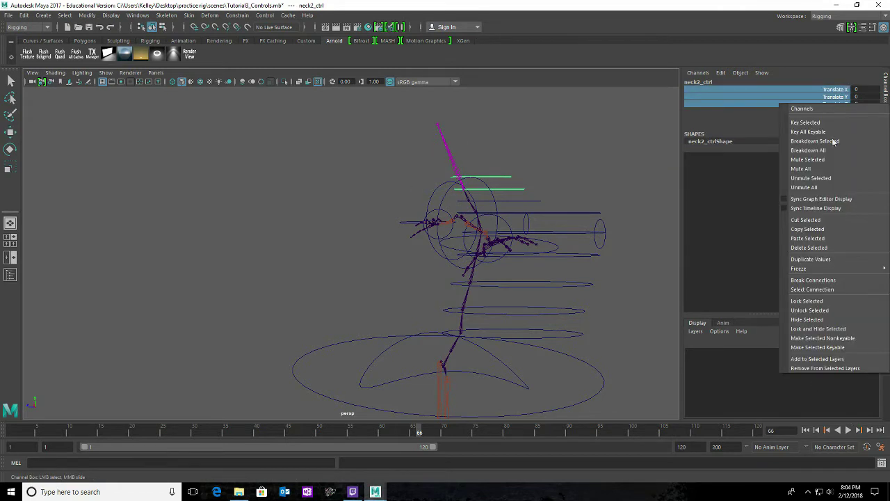
{"action": "left_click", "coordinate": [818, 328]}
{"action": "key", "text": "w"}
- Lock and hide the scale, visibility and translate channels of neck3_ctrl, the topmost neck ring
{"action": "left_click", "coordinate": [506, 178]}
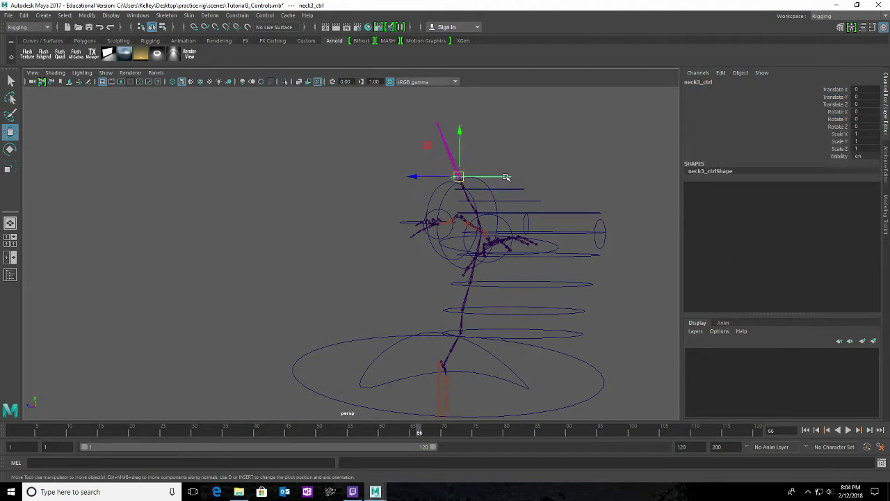
{"action": "left_click_drag", "start_coordinate": [841, 134], "coordinate": [841, 149]}
{"action": "right_click", "coordinate": [841, 149]}
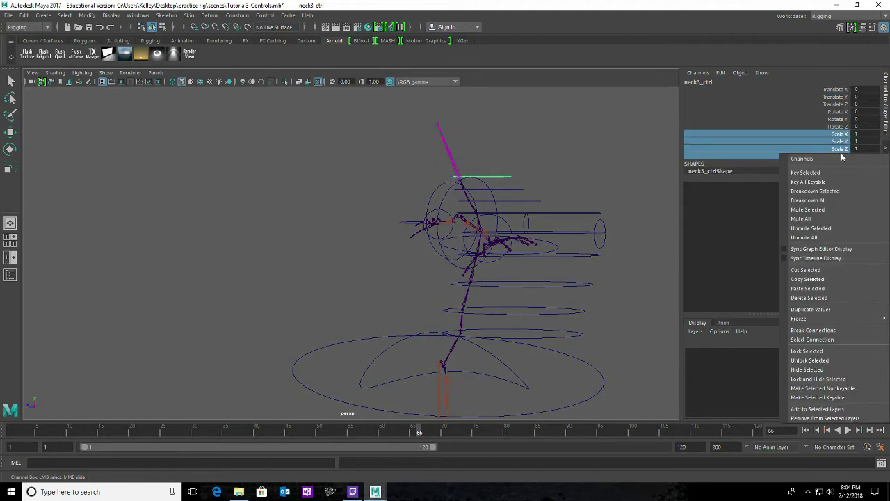
{"action": "left_click", "coordinate": [818, 378]}
{"action": "key", "text": "w"}
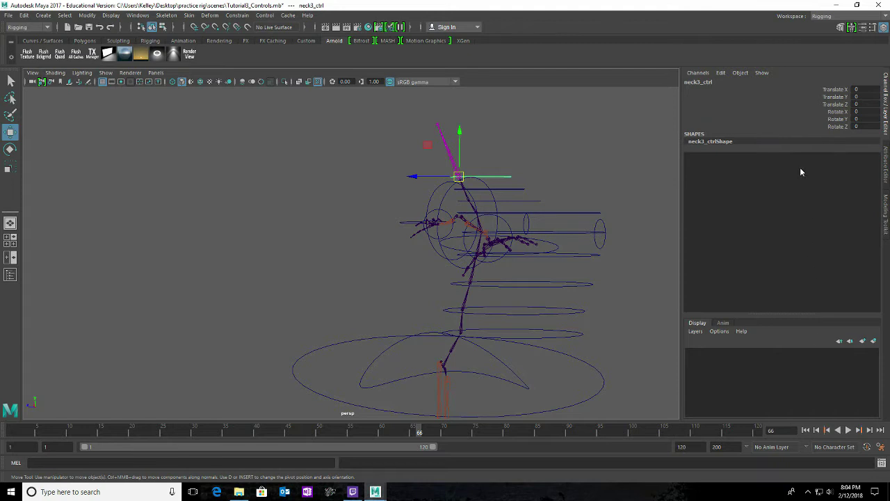
{"action": "left_click_drag", "start_coordinate": [837, 90], "coordinate": [834, 105]}
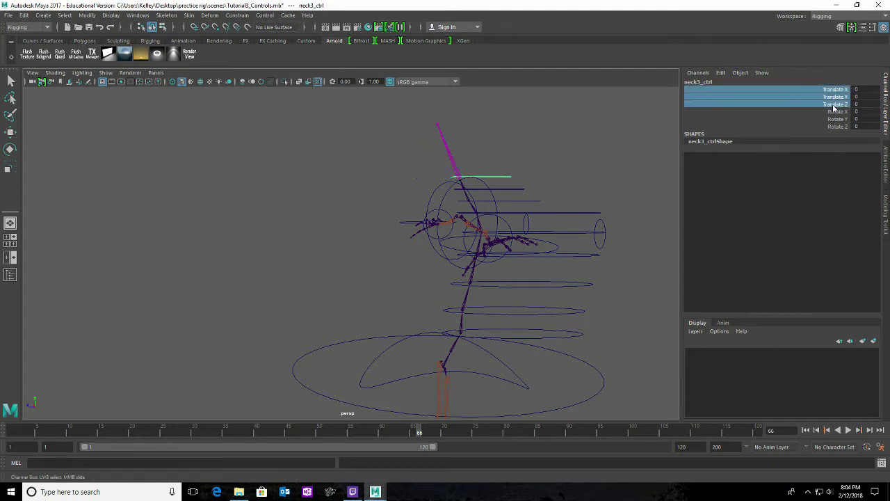
{"action": "right_click", "coordinate": [835, 107]}
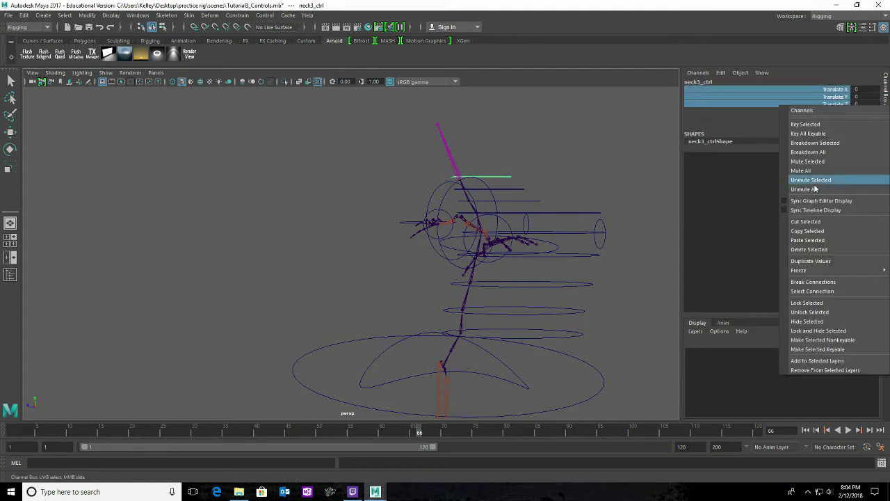
{"action": "left_click", "coordinate": [819, 331]}
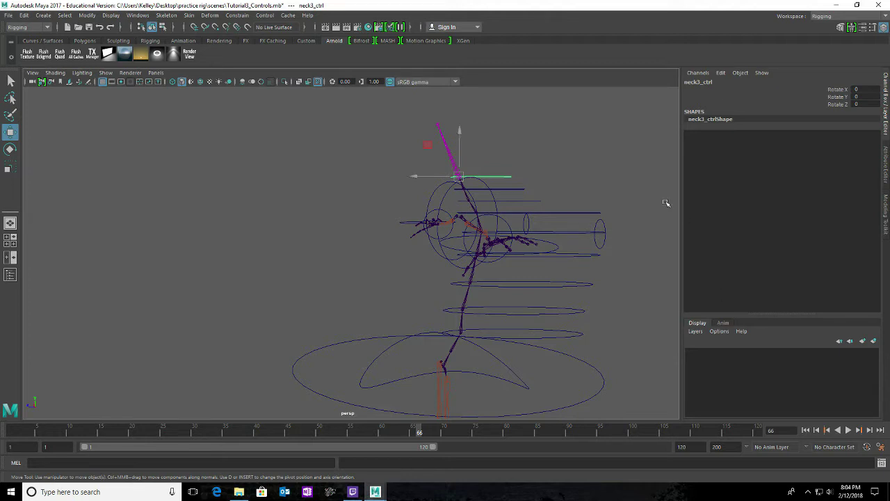
- Step through the control hierarchy from neck3_ctrl down to back1_ctrl, checking each ring's available channels, and clear the selection
{"action": "left_click_drag", "start_coordinate": [480, 359], "coordinate": [503, 357], "text": "alt"}
{"action": "left_click_drag", "start_coordinate": [553, 326], "coordinate": [544, 268], "text": "alt"}
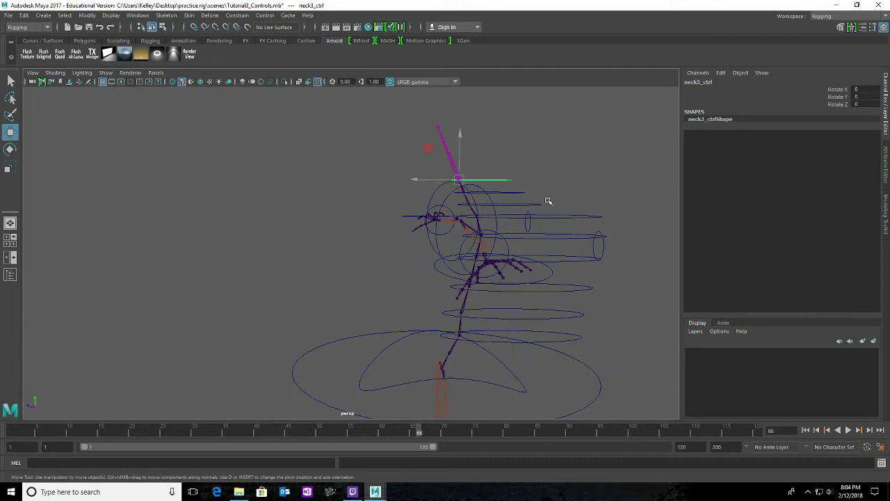
{"action": "key", "text": "Up"}
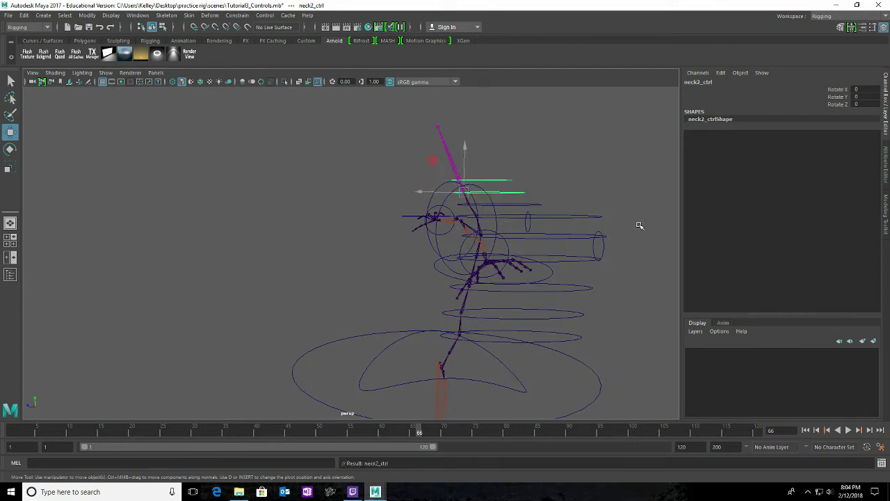
{"action": "key", "text": "Up"}
{"action": "key", "text": "Up"}
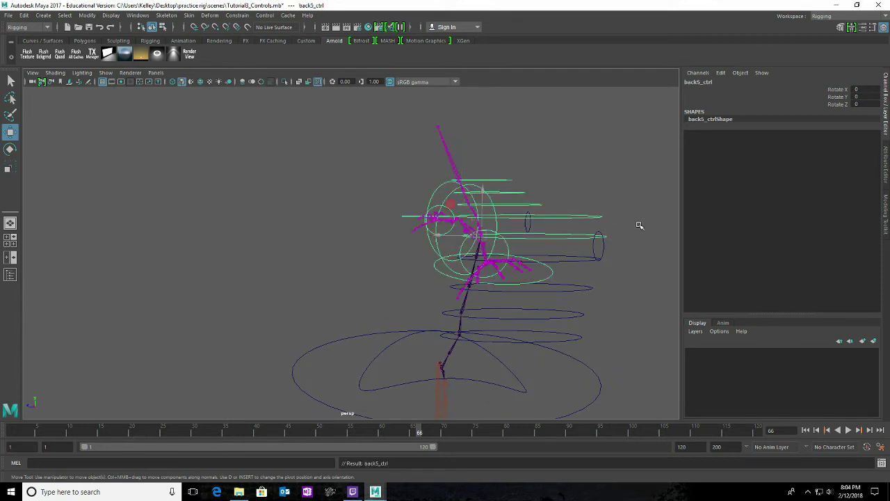
{"action": "key", "text": "Up"}
{"action": "key", "text": "Up"}
{"action": "key", "text": "Up"}
{"action": "key", "text": "Up"}
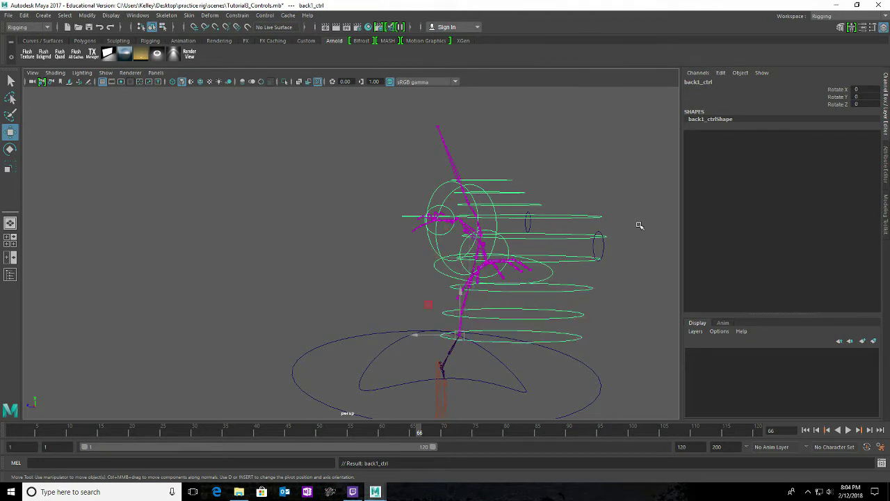
{"action": "left_click", "coordinate": [350, 274]}
- Lock and hide the scale, visibility and translate channels of the left shoulder control, L_shoulder_ctrl
{"action": "left_click_drag", "start_coordinate": [299, 294], "coordinate": [459, 265], "text": "alt"}
{"action": "left_click", "coordinate": [451, 198]}
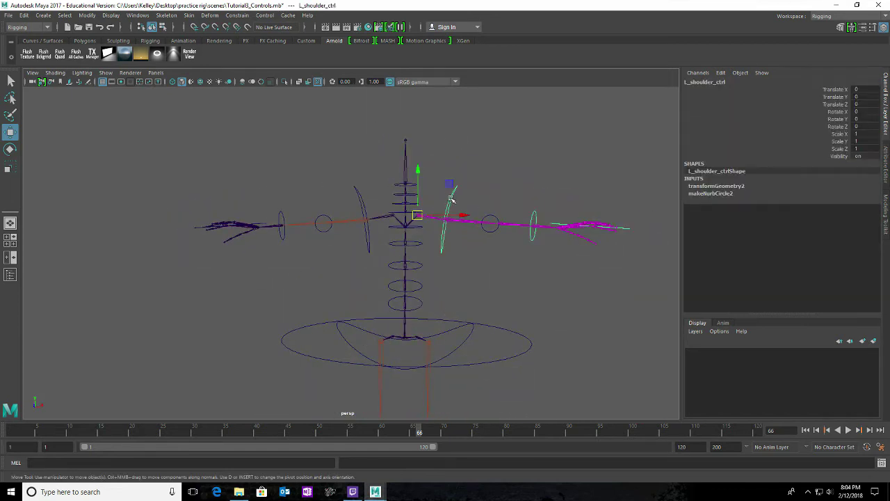
{"action": "left_click_drag", "start_coordinate": [840, 134], "coordinate": [842, 148]}
{"action": "right_click", "coordinate": [842, 151]}
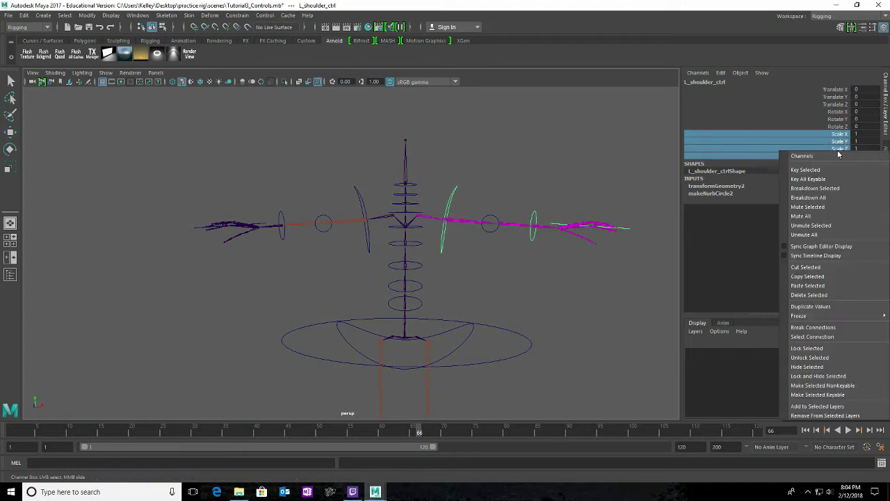
{"action": "left_click", "coordinate": [823, 377]}
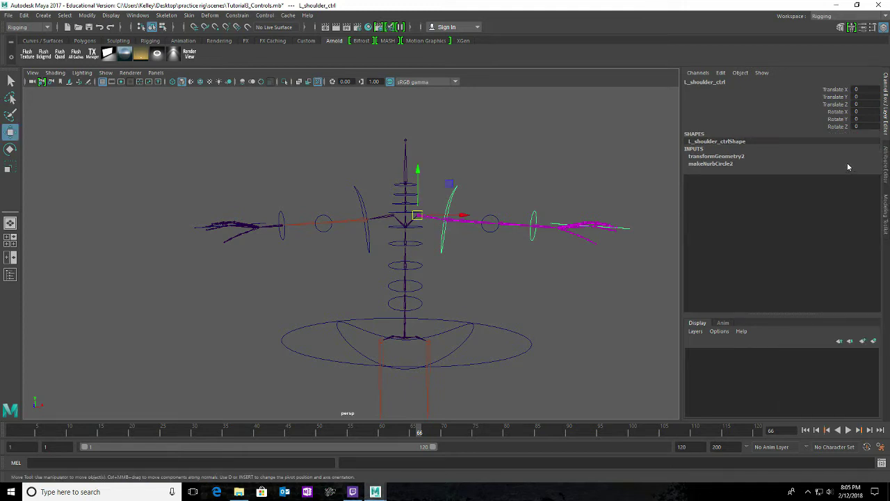
{"action": "left_click_drag", "start_coordinate": [836, 91], "coordinate": [839, 104]}
{"action": "right_click", "coordinate": [840, 104]}
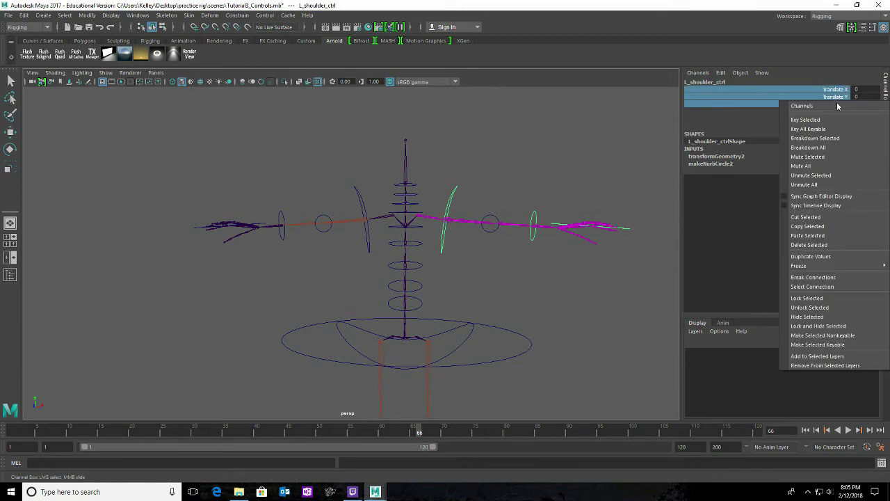
{"action": "left_click", "coordinate": [828, 327]}
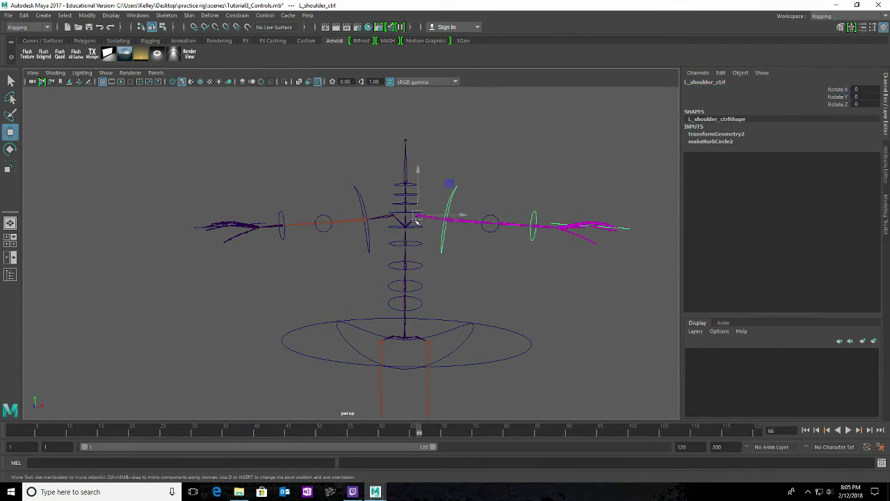
- Lock and hide the scale, visibility and translate channels of the right shoulder control, R_shoulder_Ctrl
{"action": "left_click", "coordinate": [365, 208]}
{"action": "left_click_drag", "start_coordinate": [838, 134], "coordinate": [842, 158]}
{"action": "right_click", "coordinate": [841, 160]}
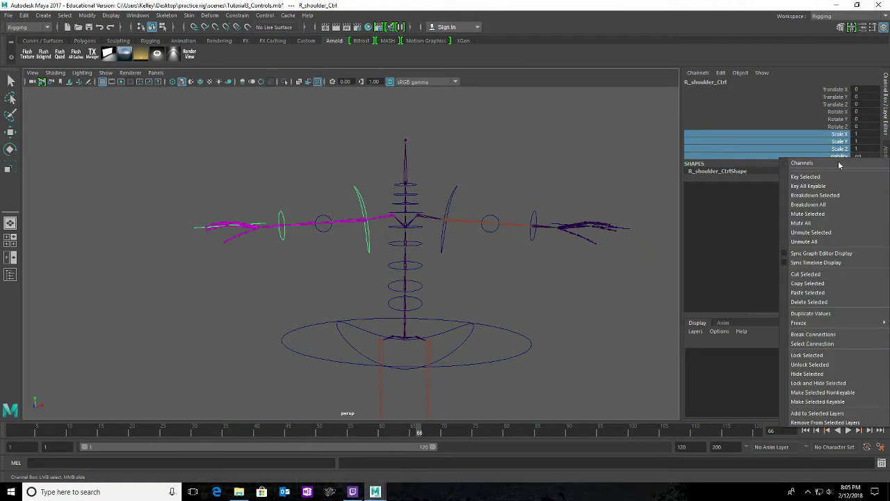
{"action": "left_click", "coordinate": [809, 383]}
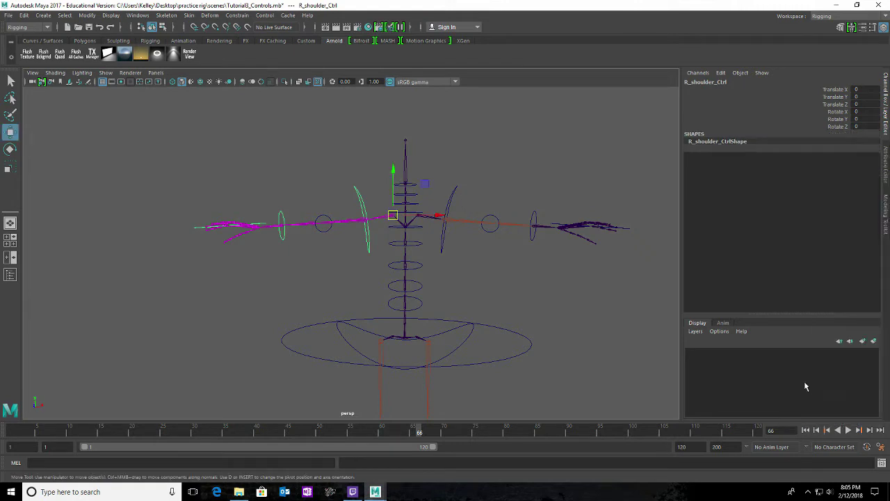
{"action": "left_click_drag", "start_coordinate": [833, 93], "coordinate": [838, 104]}
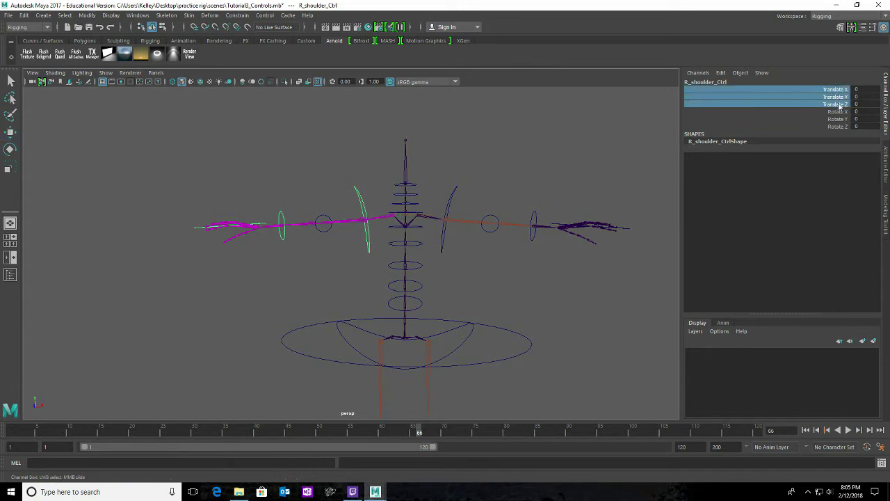
{"action": "right_click", "coordinate": [838, 104]}
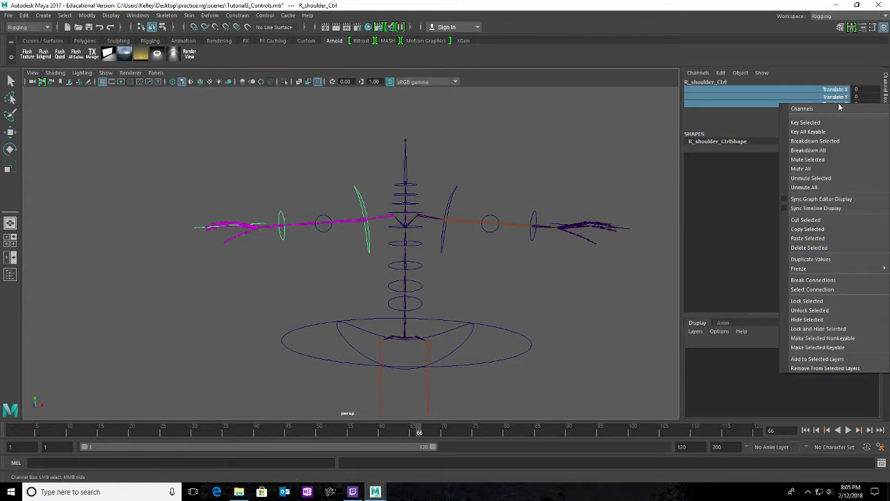
{"action": "left_click", "coordinate": [822, 332]}
- Select the left wrist control, L_wrist_ctrl
{"action": "mouse_move", "coordinate": [560, 298]}
{"action": "left_mouse_down", "text": "alt"}
{"action": "mouse_move", "coordinate": [550, 294]}
{"action": "mouse_move", "coordinate": [560, 310]}
{"action": "left_mouse_up", "text": "alt"}
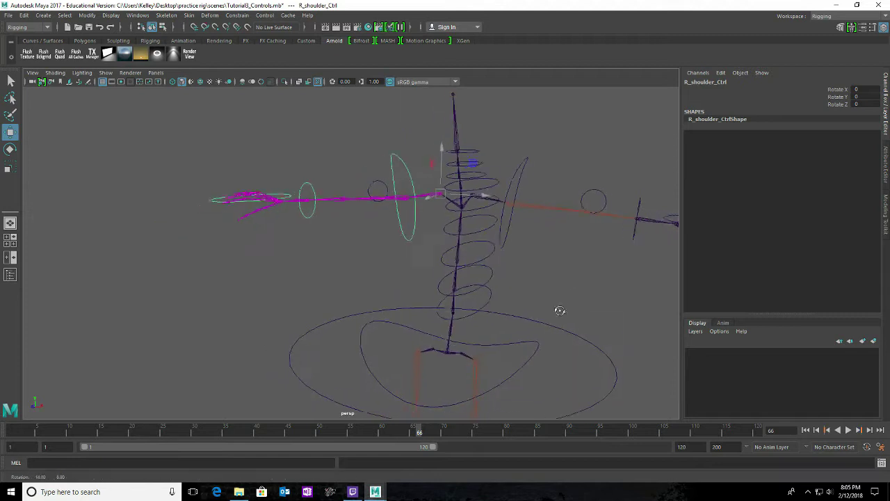
{"action": "left_click", "coordinate": [639, 238]}
{"action": "left_click_drag", "start_coordinate": [639, 238], "coordinate": [438, 296], "text": "alt"}
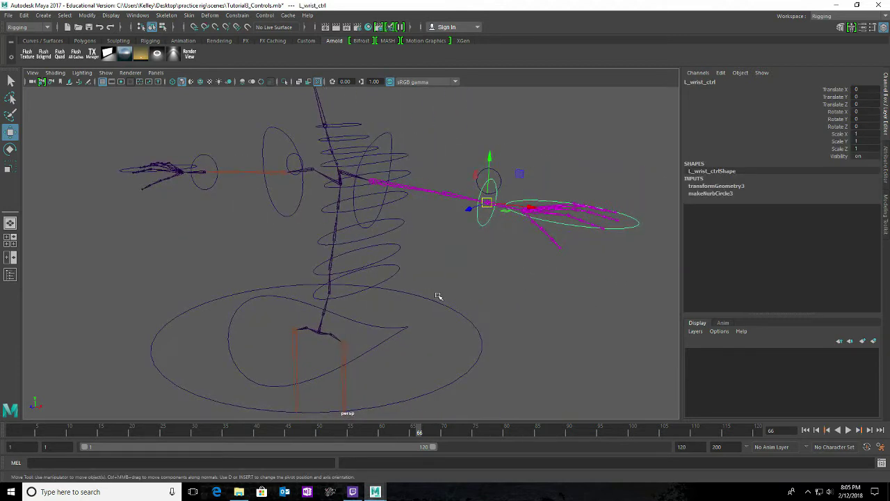
- Try rotating the left wrist control to test its effect on the arm, and undo the rotation
{"action": "key", "text": "r"}
{"action": "key", "text": "e"}
{"action": "mouse_move", "coordinate": [507, 209]}
{"action": "left_mouse_down"}
{"action": "mouse_move", "coordinate": [518, 217]}
{"action": "mouse_move", "coordinate": [499, 217]}
{"action": "left_mouse_up"}
{"action": "key", "text": "ctrl+z"}
- Lock and hide the rotate, scale and visibility channels of the left wrist control, L_wrist_ctrl
{"action": "left_click_drag", "start_coordinate": [524, 301], "coordinate": [525, 324], "text": "alt"}
{"action": "left_click_drag", "start_coordinate": [531, 359], "coordinate": [551, 254], "text": "alt"}
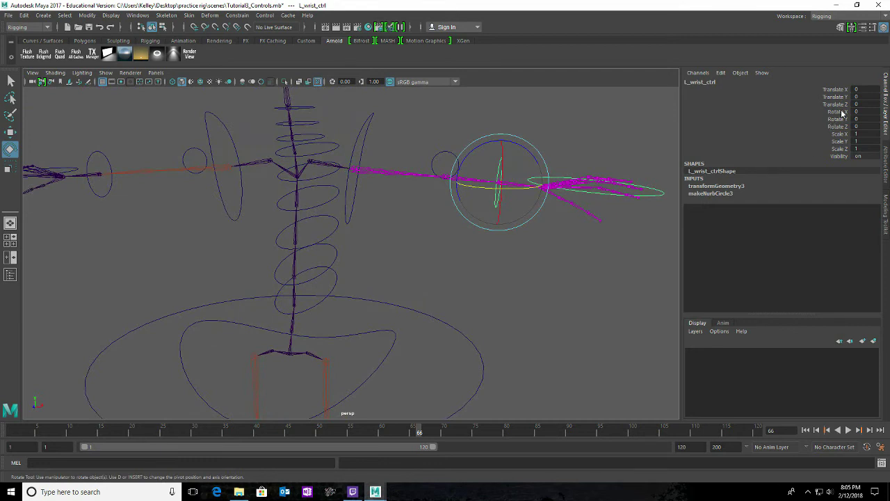
{"action": "left_click_drag", "start_coordinate": [842, 113], "coordinate": [837, 169]}
{"action": "right_click", "coordinate": [837, 140]}
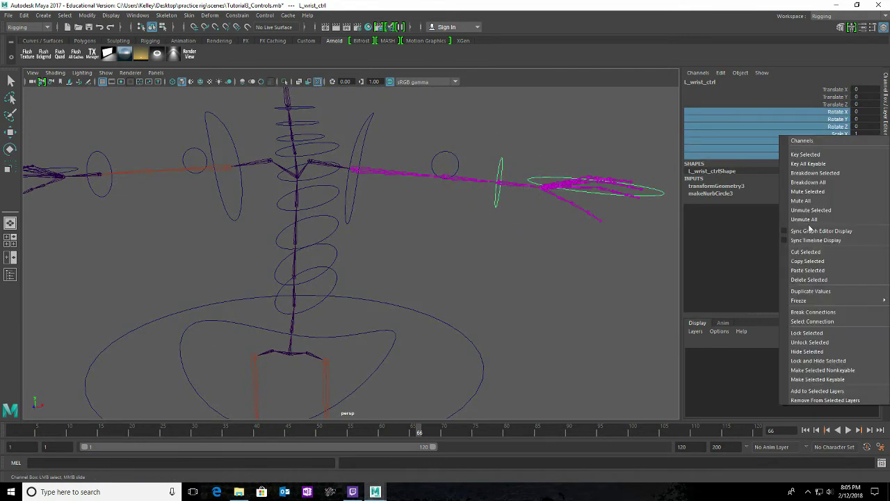
{"action": "left_click", "coordinate": [819, 361]}
{"action": "key", "text": "e"}
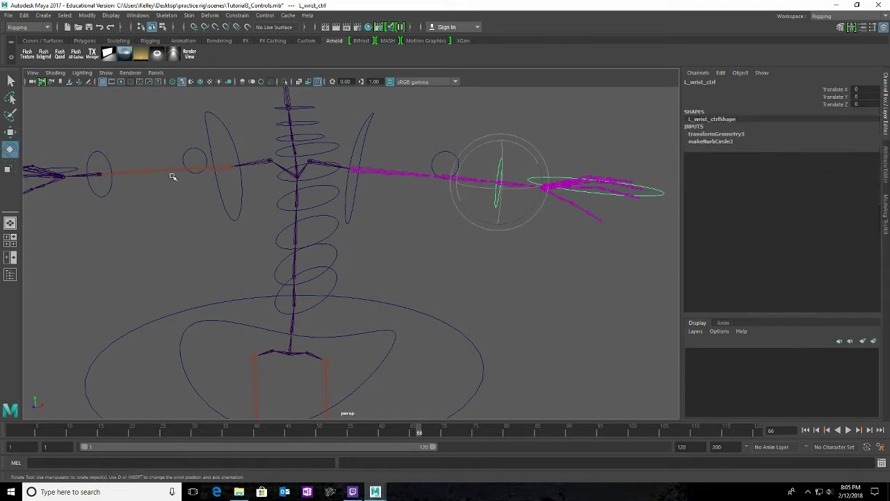
- Lock and hide the rotate, scale and visibility channels of the right wrist control, R_wrist_ctrl
{"action": "left_click", "coordinate": [105, 198]}
{"action": "left_click_drag", "start_coordinate": [837, 112], "coordinate": [838, 149]}
{"action": "right_click", "coordinate": [839, 157]}
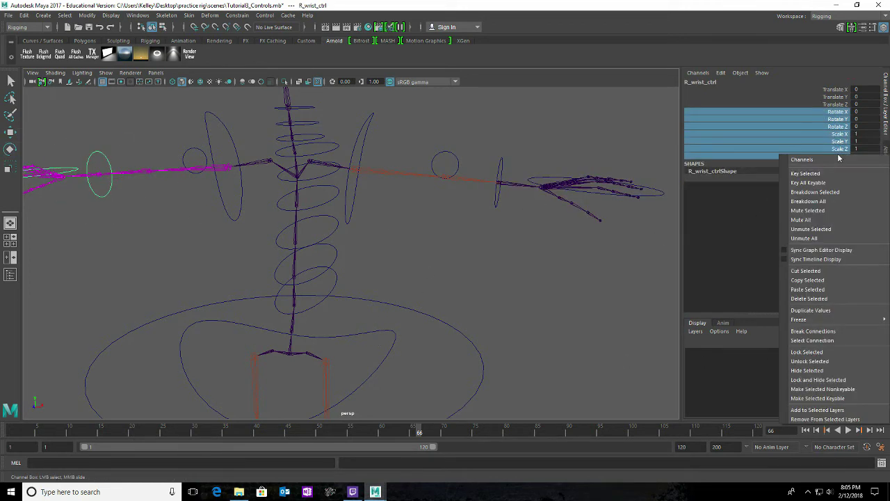
{"action": "left_click", "coordinate": [819, 379]}
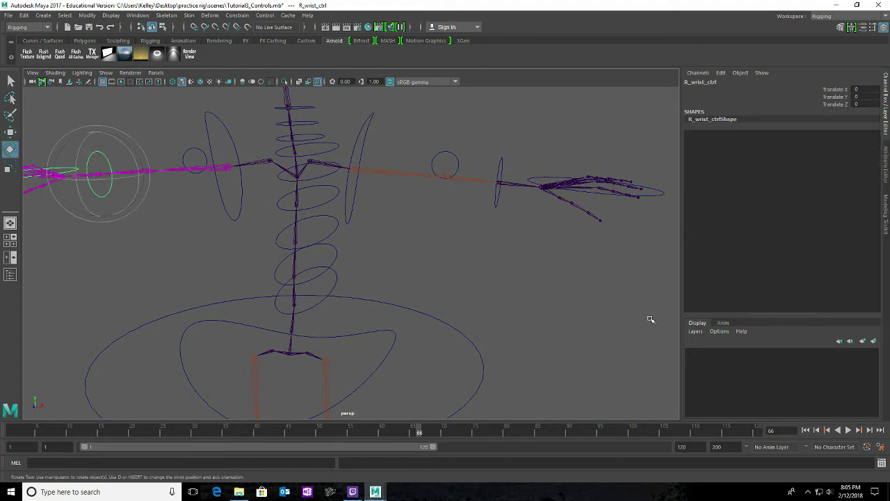
- Lock and hide the scale and visibility channels of the left hand control, L_hand_ctrl
{"action": "left_click", "coordinate": [663, 195]}
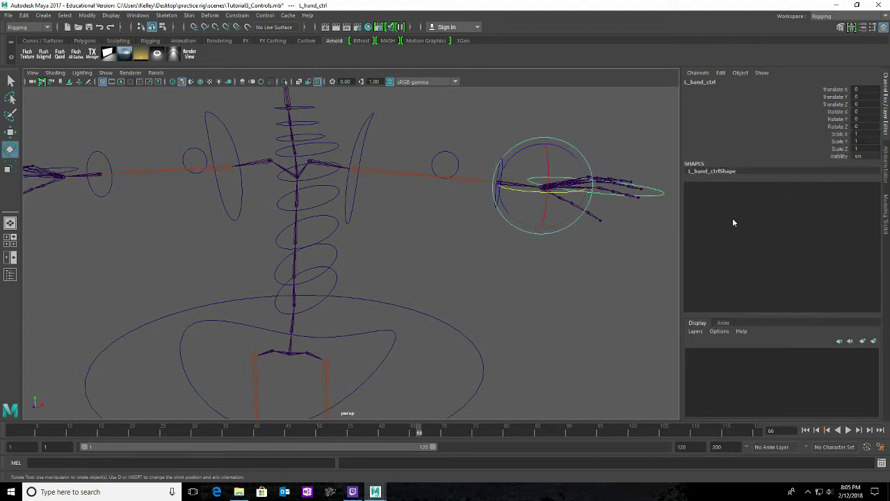
{"action": "left_click_drag", "start_coordinate": [577, 342], "coordinate": [680, 273], "text": "alt"}
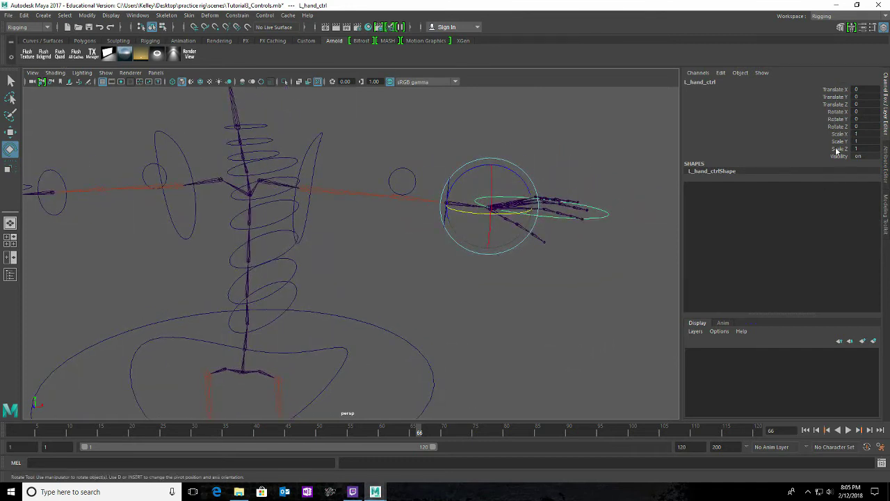
{"action": "left_click_drag", "start_coordinate": [844, 135], "coordinate": [842, 157]}
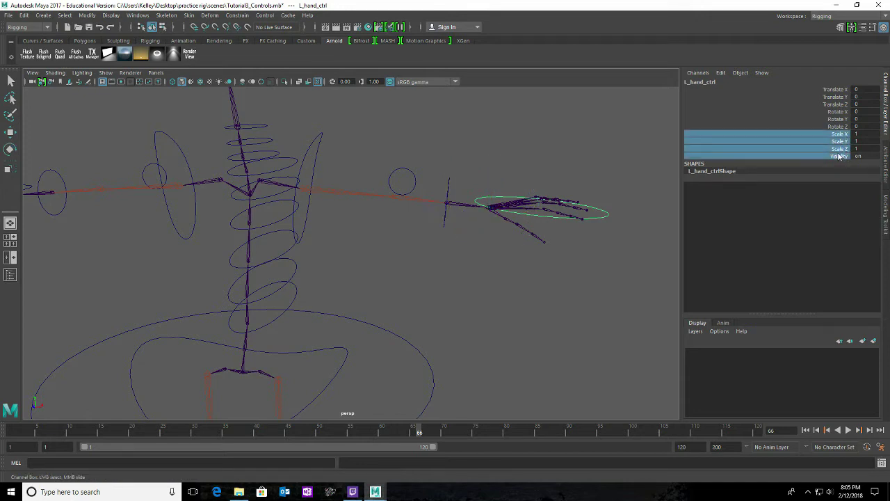
{"action": "right_click", "coordinate": [840, 157]}
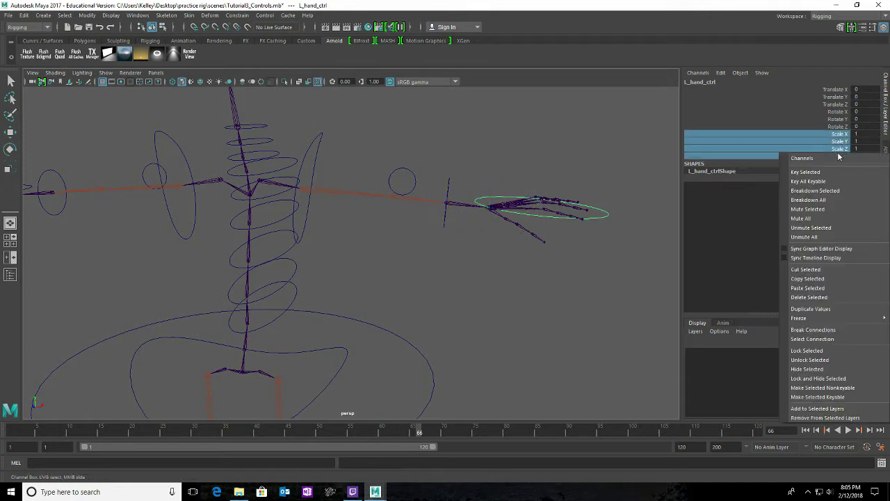
{"action": "left_click", "coordinate": [815, 379]}
- Lock and hide the scale and visibility channels of the right hand control, R_hand_ctrl
{"action": "left_click_drag", "start_coordinate": [479, 353], "coordinate": [338, 272], "text": "alt"}
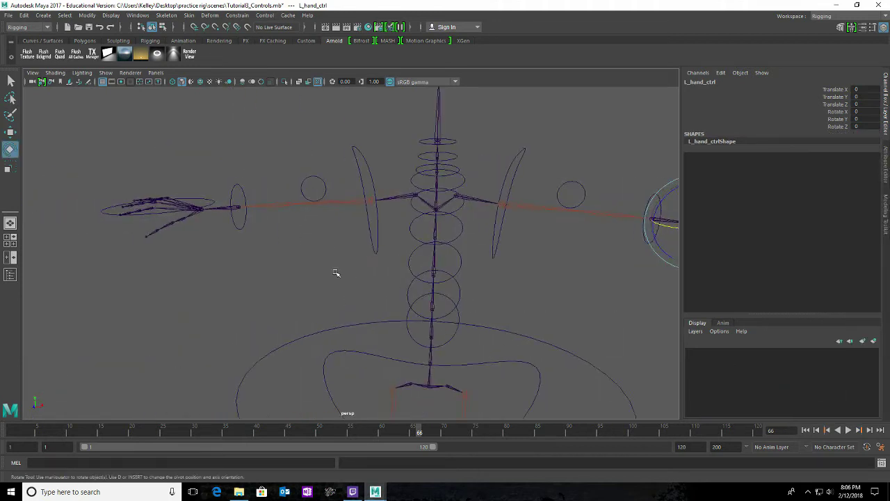
{"action": "left_click", "coordinate": [109, 213]}
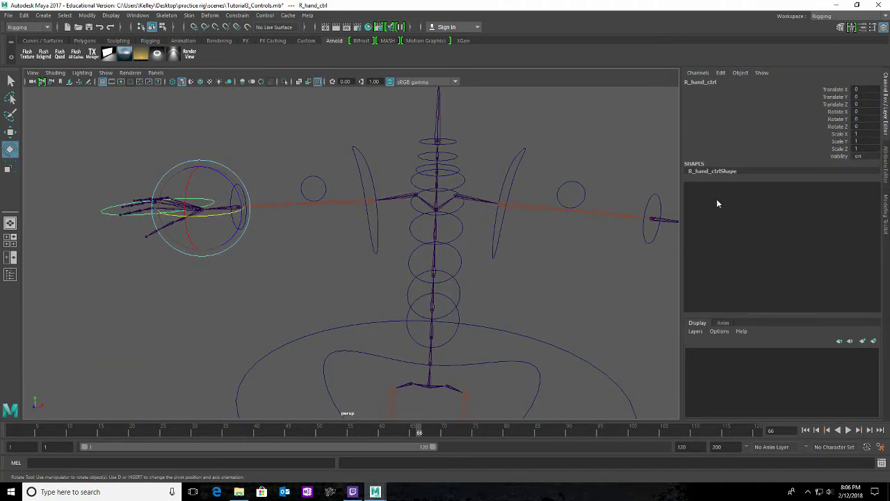
{"action": "left_click_drag", "start_coordinate": [847, 134], "coordinate": [841, 154]}
{"action": "right_click", "coordinate": [842, 156]}
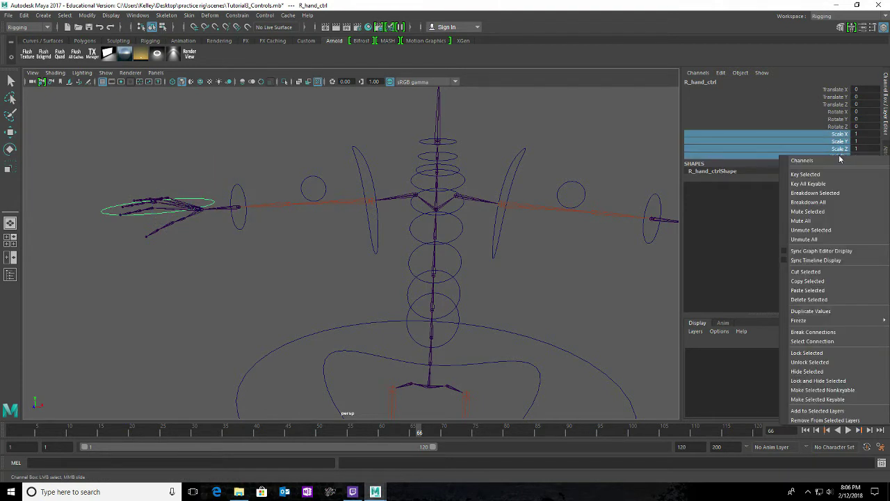
{"action": "left_click", "coordinate": [818, 381]}
- Lock and hide the scale and visibility channels of the left foot control, L_foot_ctrl
{"action": "left_click_drag", "start_coordinate": [586, 358], "coordinate": [431, 327], "text": "alt"}
{"action": "left_click", "coordinate": [436, 328]}
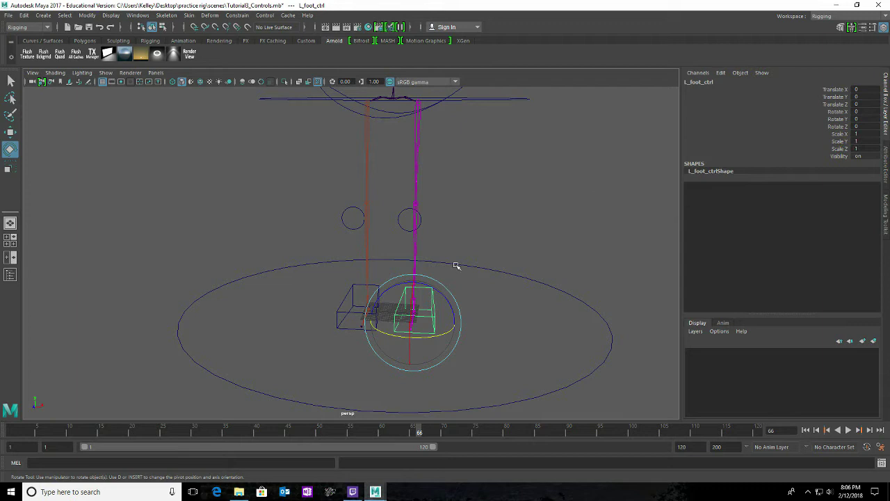
{"action": "left_click_drag", "start_coordinate": [834, 134], "coordinate": [837, 149]}
{"action": "right_click", "coordinate": [837, 156]}
{"action": "left_click", "coordinate": [819, 380]}
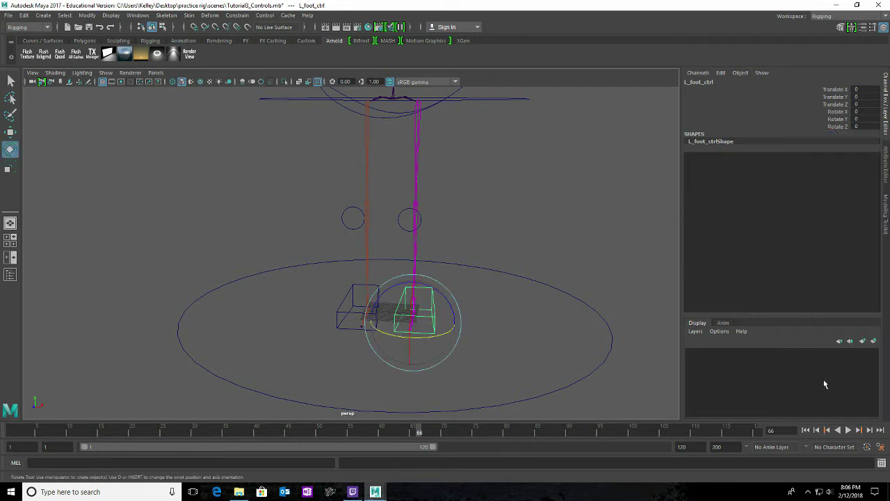
- Lock and hide the scale and visibility channels of the right foot control, R_foot_ctrl, and clear the selection
{"action": "left_click", "coordinate": [341, 315]}
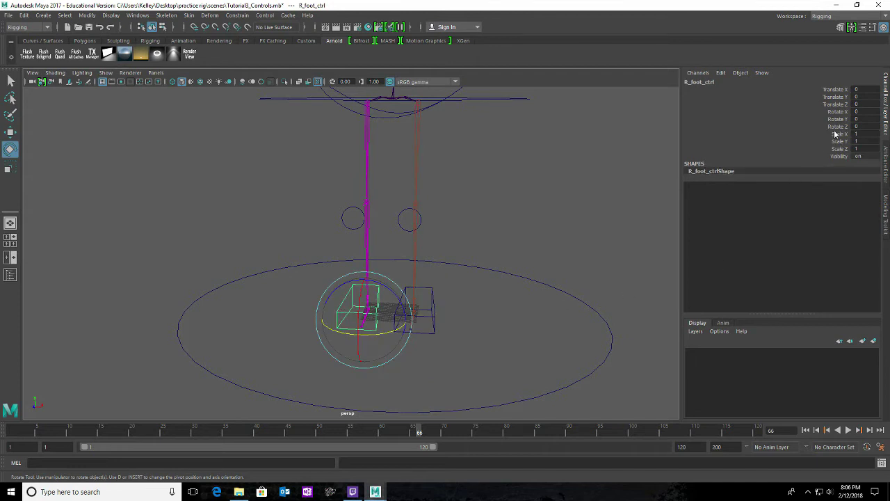
{"action": "left_click_drag", "start_coordinate": [842, 133], "coordinate": [839, 149]}
{"action": "right_click", "coordinate": [839, 158]}
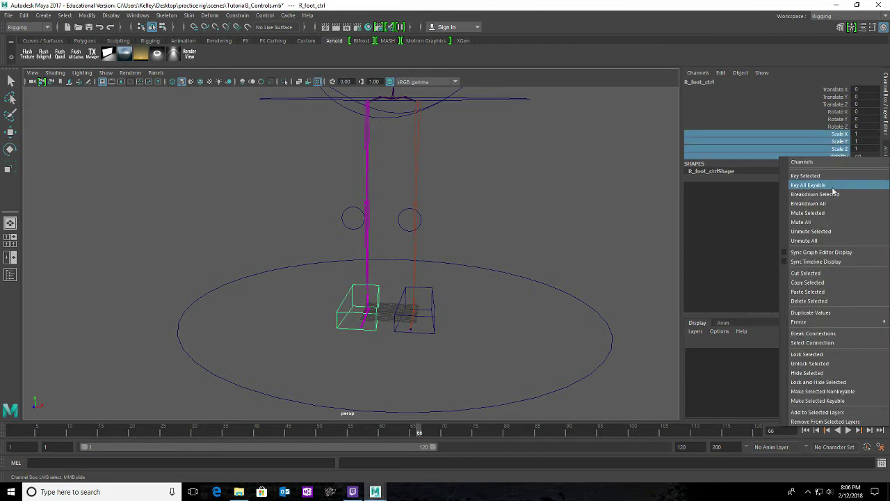
{"action": "left_click", "coordinate": [819, 382]}
{"action": "key", "text": "e"}
{"action": "left_click", "coordinate": [612, 365]}
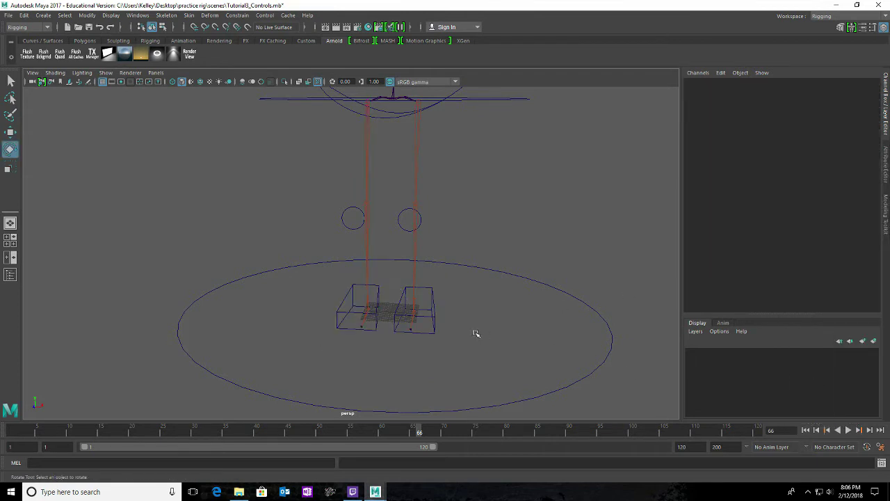
- Add a keyable float attribute named Footroll to the left foot control, L_foot_ctrl, with minimum -5 and maximum 10
{"action": "left_click", "coordinate": [435, 334]}
{"action": "left_click_drag", "start_coordinate": [600, 331], "coordinate": [478, 368], "text": "alt"}
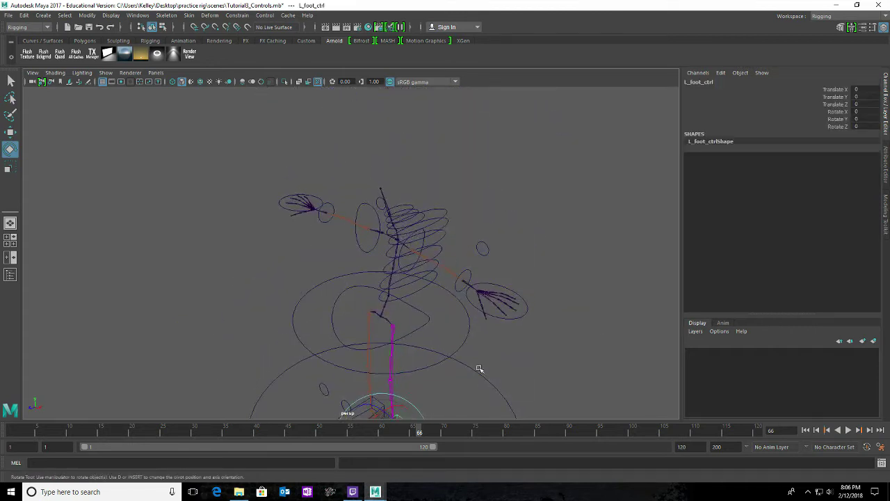
{"action": "left_click_drag", "start_coordinate": [513, 401], "coordinate": [463, 312], "text": "alt"}
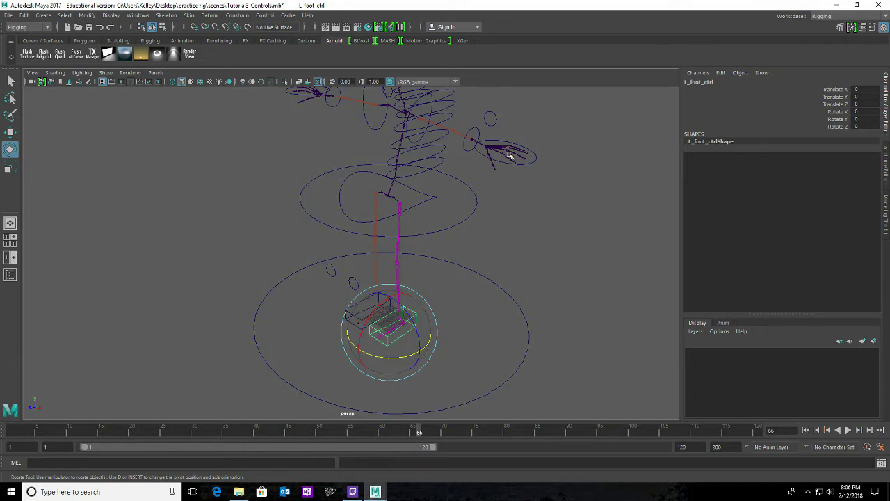
{"action": "key", "text": "w"}
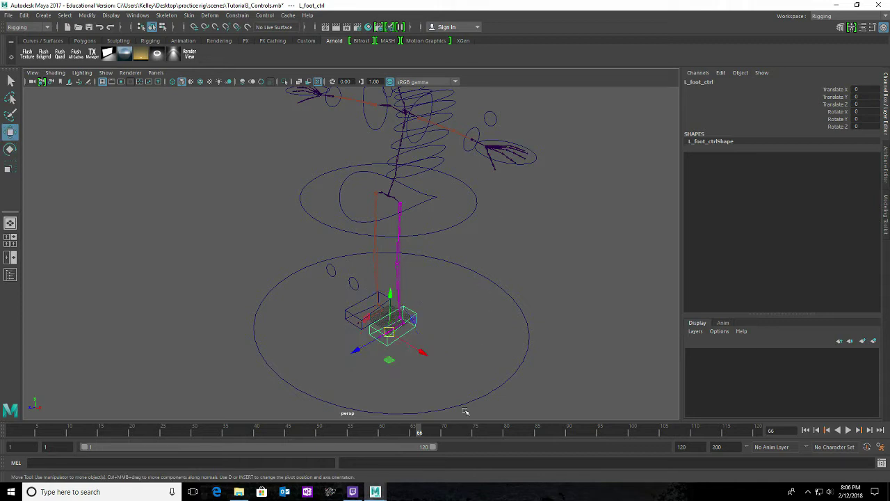
{"action": "left_click_drag", "start_coordinate": [457, 411], "coordinate": [441, 232], "text": "alt"}
{"action": "middle_click_drag", "start_coordinate": [441, 233], "coordinate": [475, 270], "text": "alt"}
{"action": "left_click_drag", "start_coordinate": [475, 270], "coordinate": [426, 305], "text": "alt"}
{"action": "right_click_drag", "start_coordinate": [393, 325], "coordinate": [518, 340], "text": "alt"}
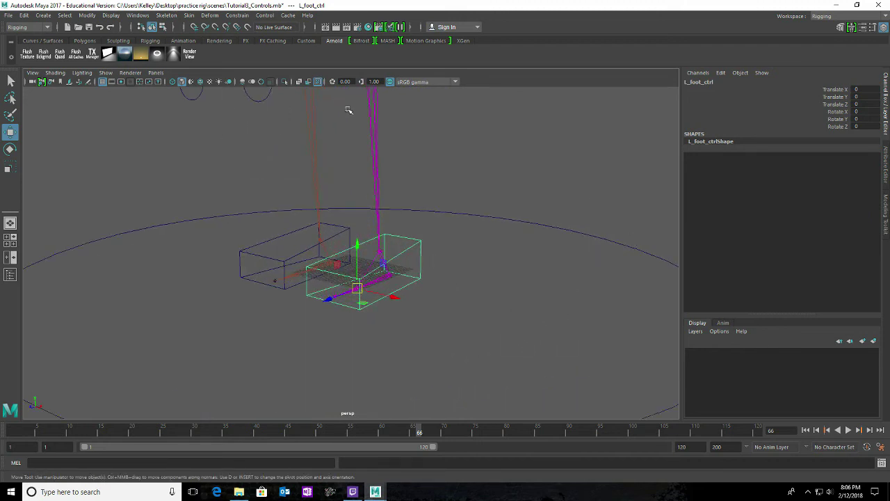
{"action": "left_click", "coordinate": [88, 16]}
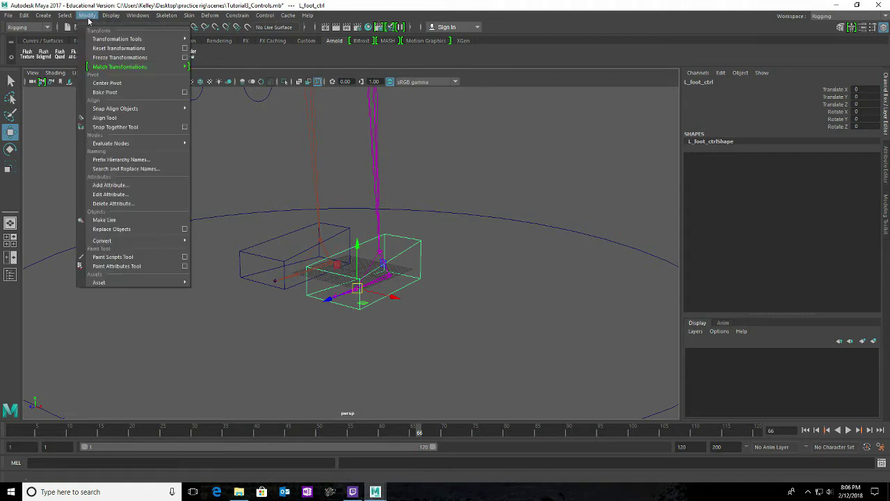
{"action": "left_click", "coordinate": [110, 185]}
{"action": "left_click_drag", "start_coordinate": [411, 170], "coordinate": [546, 29]}
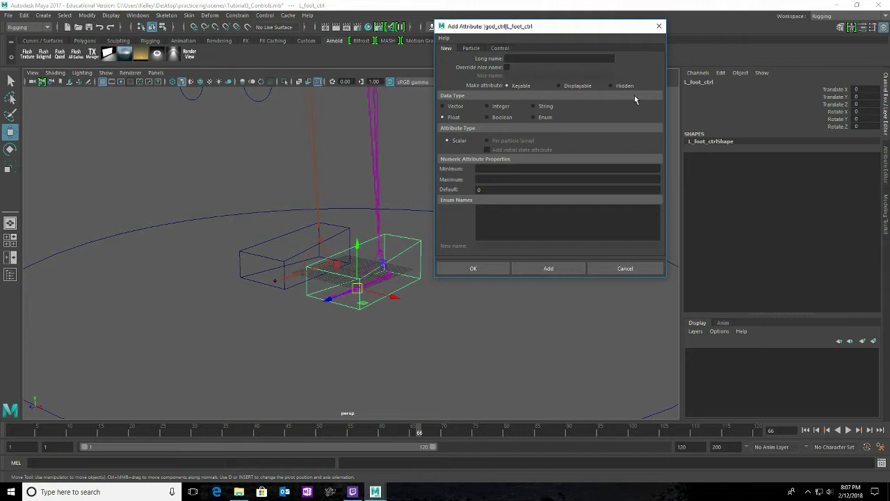
{"action": "type", "text": "tt"}
{"action": "key", "text": "BackSpace"}
{"action": "type", "text": "otro"}
{"action": "type", "text": "-5"}
{"action": "type", "text": "10"}
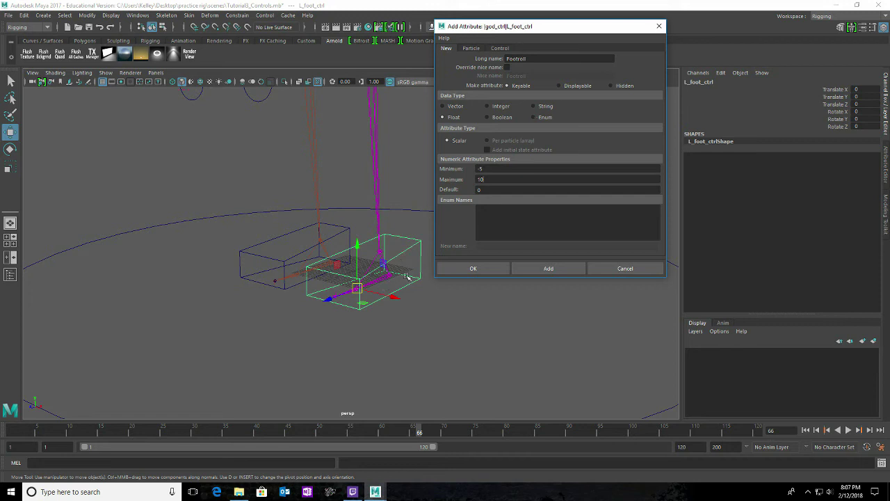
{"action": "left_click", "coordinate": [476, 269]}
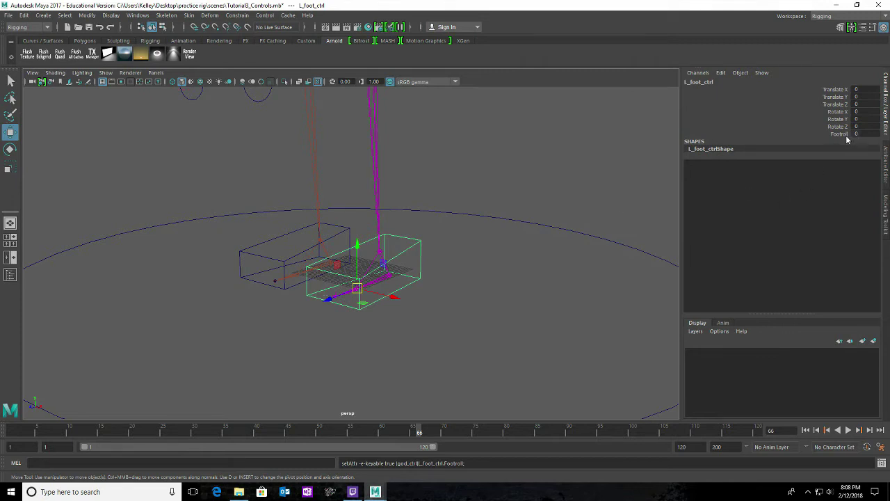
- Add a keyable float attribute named Footroll to the right foot control, R_foot_ctrl, with minimum -5 and maximum 10
{"action": "left_click", "coordinate": [346, 234]}
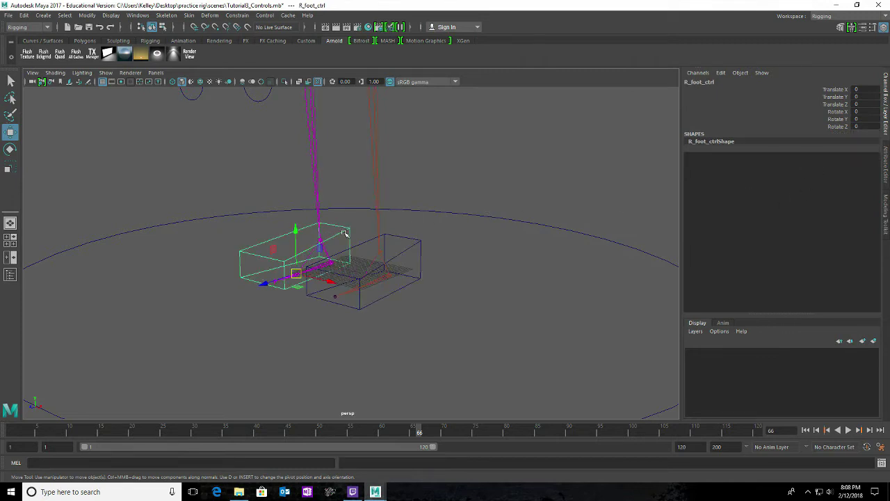
{"action": "left_click", "coordinate": [86, 16]}
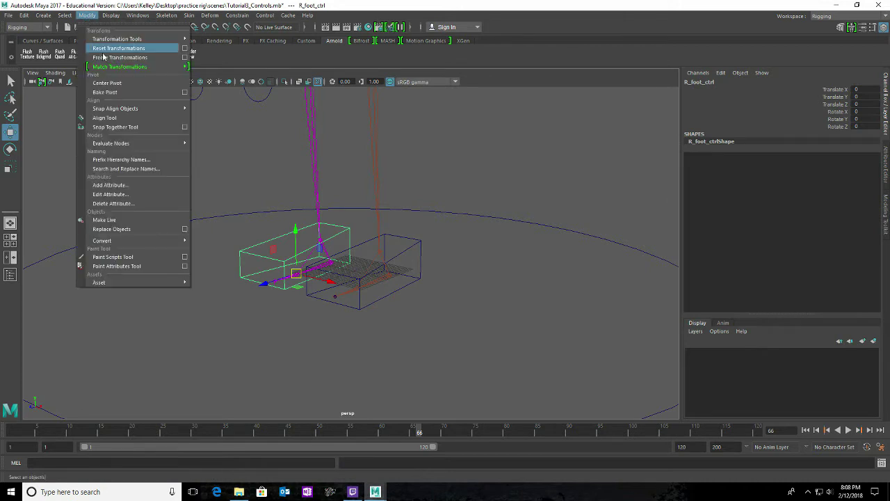
{"action": "left_click", "coordinate": [107, 185]}
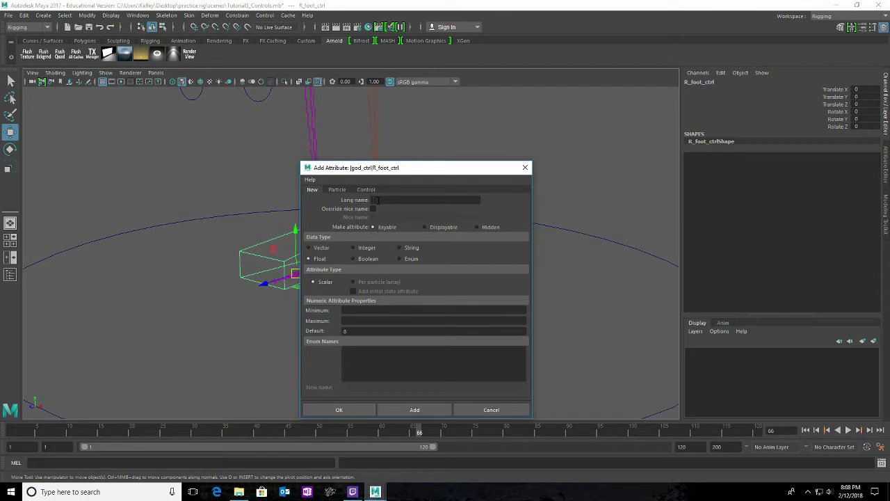
{"action": "type", "text": "Footroll"}
{"action": "left_click", "coordinate": [353, 311]}
{"action": "type", "text": "-5"}
{"action": "left_click", "coordinate": [351, 321]}
{"action": "type", "text": "10"}
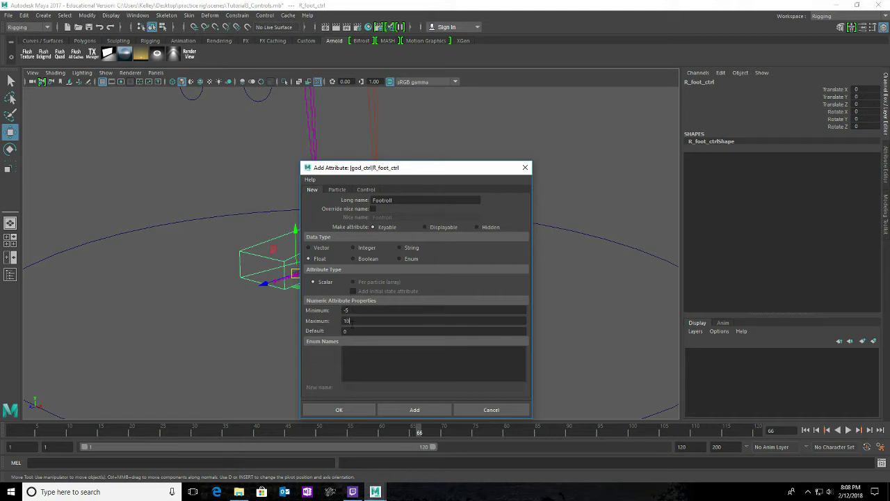
{"action": "left_click", "coordinate": [335, 409]}
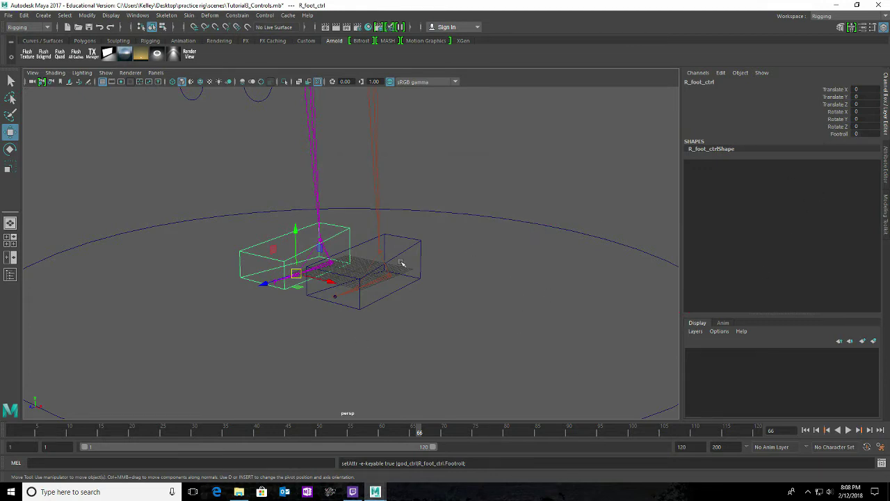
- Select the left hand control, L_hand_ctrl, and keep the Modify commands open in a floating window beside the hand
{"action": "middle_click_drag", "start_coordinate": [566, 188], "coordinate": [509, 289], "text": "alt"}
{"action": "left_click_drag", "start_coordinate": [509, 289], "coordinate": [451, 350], "text": "alt"}
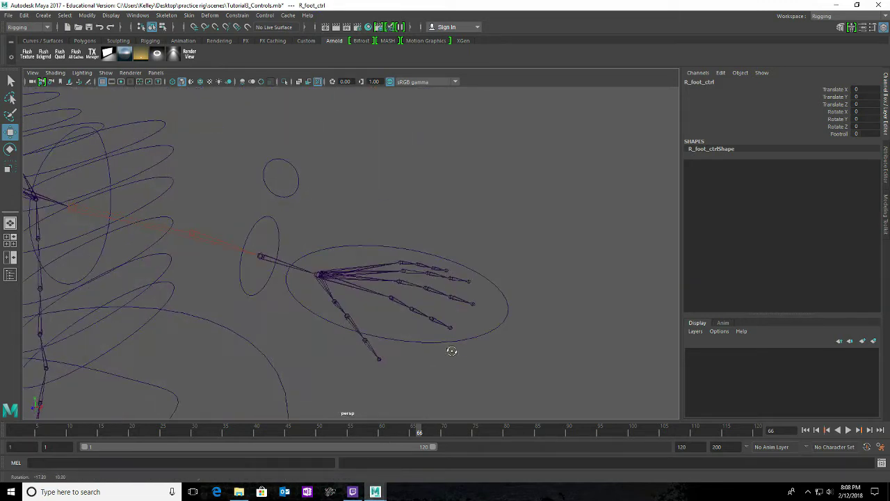
{"action": "left_click", "coordinate": [490, 340]}
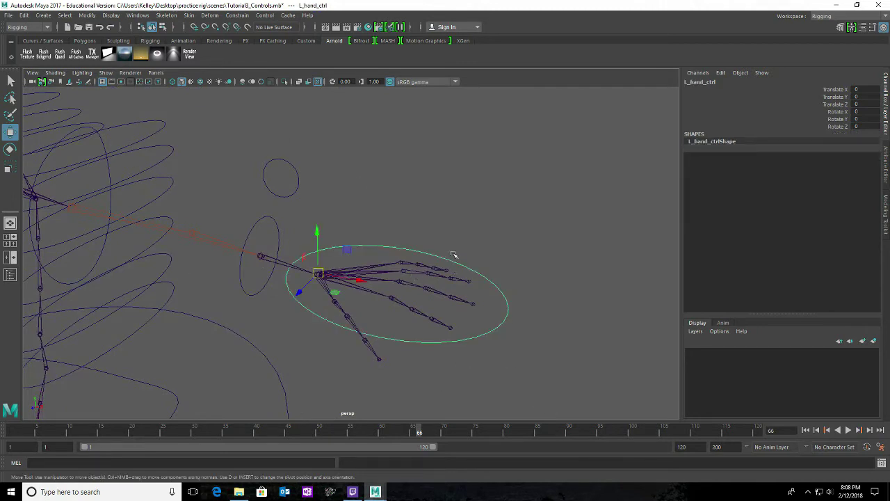
{"action": "left_click", "coordinate": [87, 16]}
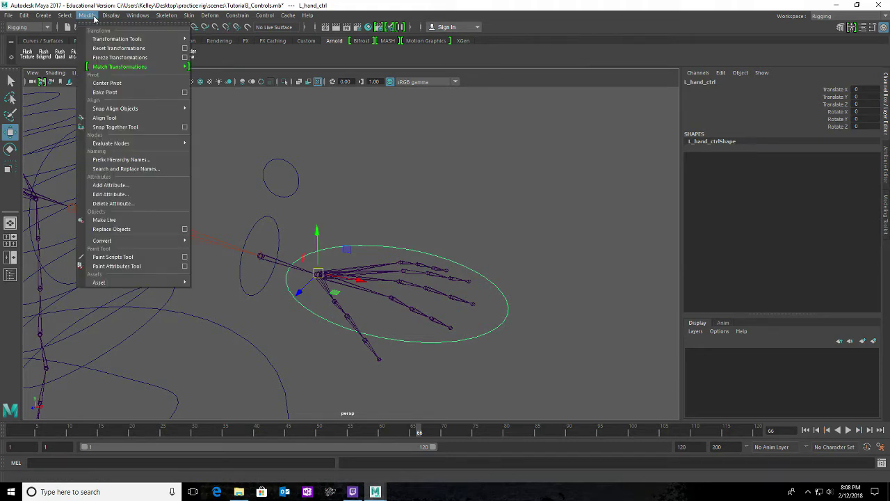
{"action": "left_click", "coordinate": [98, 24]}
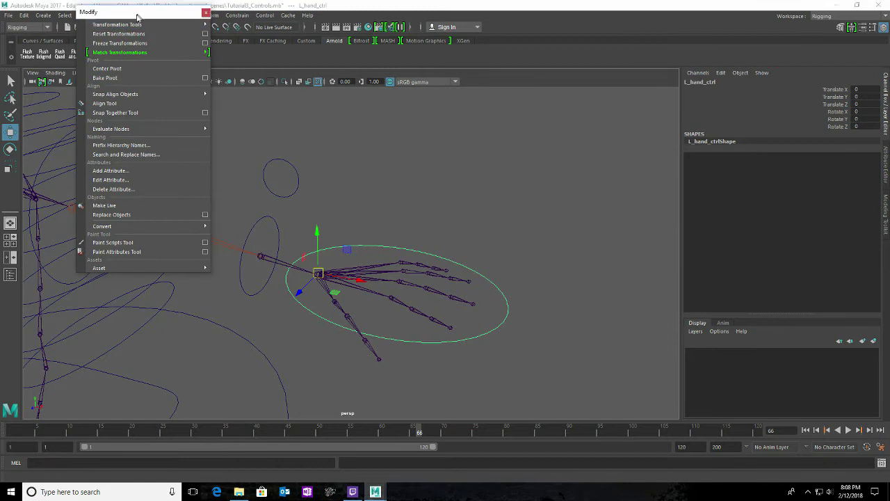
{"action": "left_click_drag", "start_coordinate": [138, 16], "coordinate": [103, 35]}
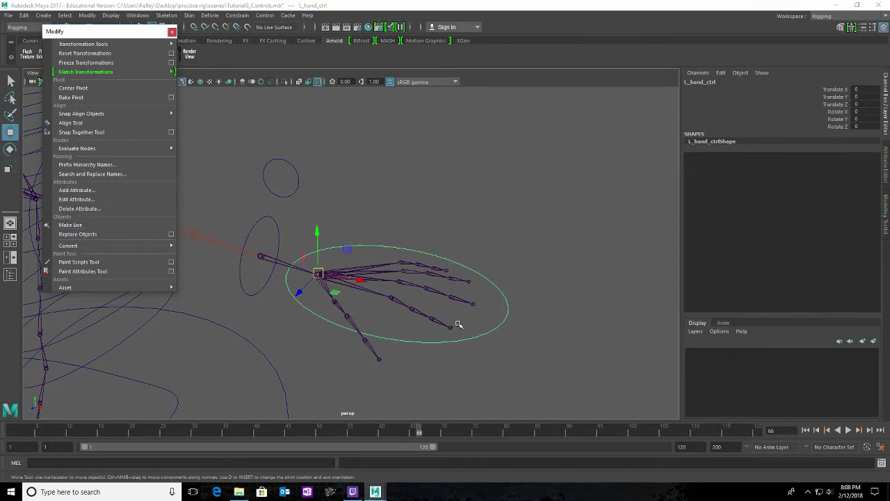
- Add a keyable float attribute named Thumbroll to the left hand control, with minimum -10 and maximum 10
{"action": "left_click", "coordinate": [77, 194]}
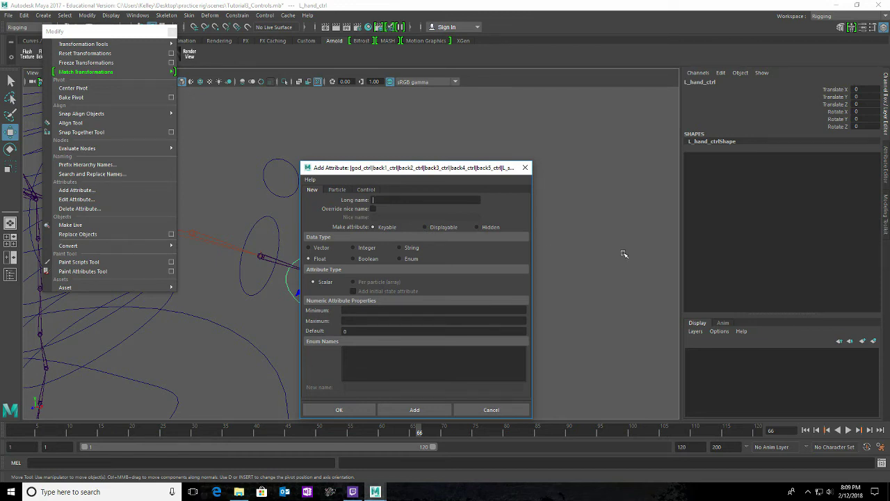
{"action": "type", "text": "Thumbroll"}
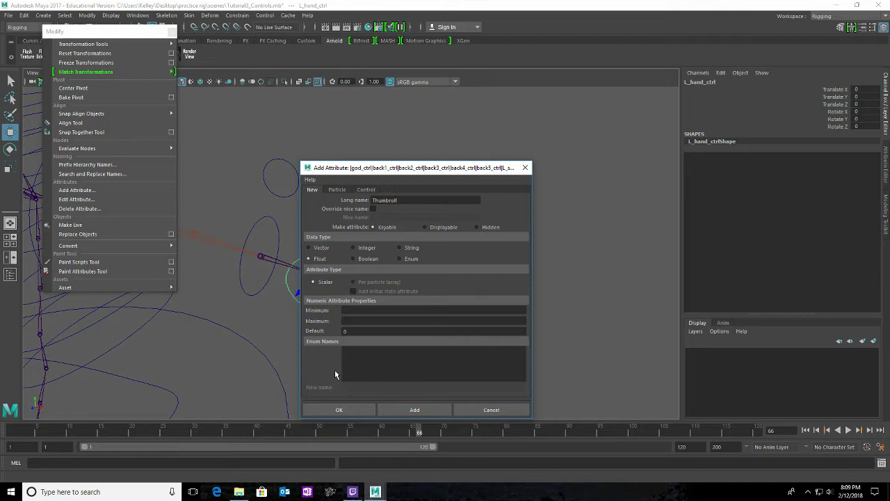
{"action": "left_click", "coordinate": [354, 311]}
{"action": "type", "text": "-10"}
{"action": "type", "text": "10"}
{"action": "left_click", "coordinate": [337, 412]}
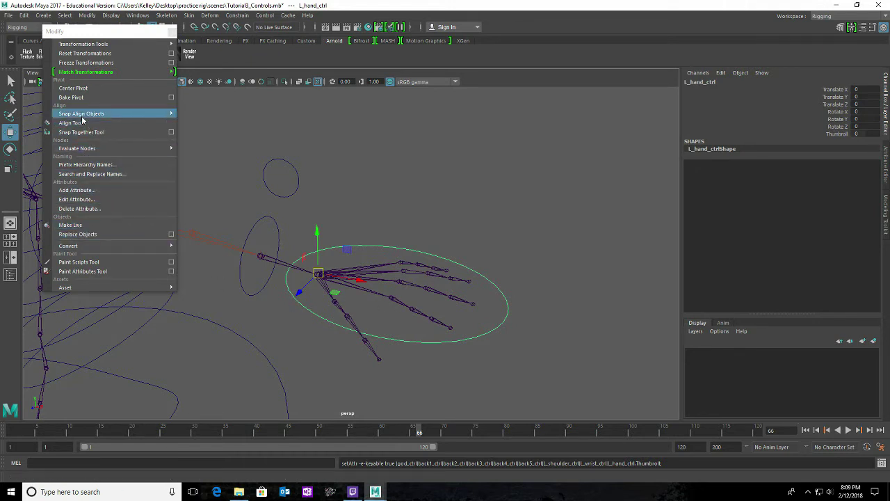
- Add a keyable float attribute named Indexroll to the left hand control, with minimum -10 and maximum 10
{"action": "left_click", "coordinate": [75, 191]}
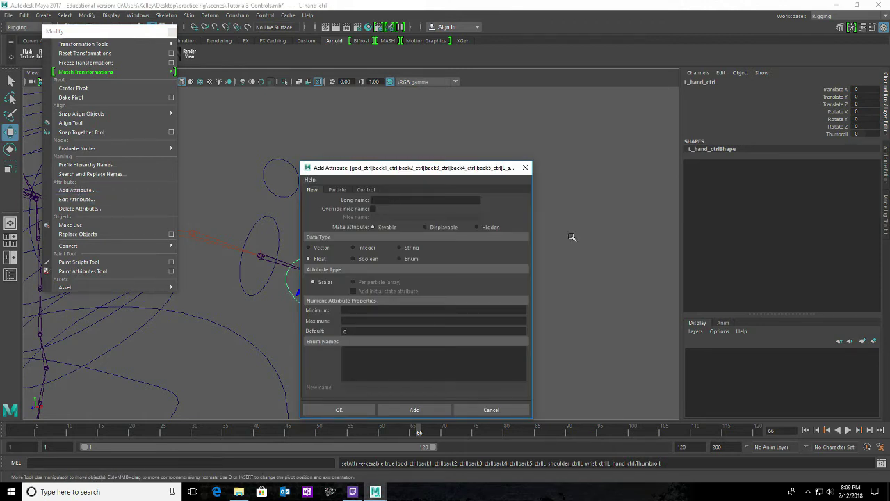
{"action": "type", "text": "indexroll"}
{"action": "key", "text": "Left"}
{"action": "key", "text": "Left"}
{"action": "key", "text": "Left"}
{"action": "key", "text": "Left"}
{"action": "key", "text": "Left"}
{"action": "key", "text": "Left"}
{"action": "key", "text": "Left"}
{"action": "left_click", "coordinate": [356, 310]}
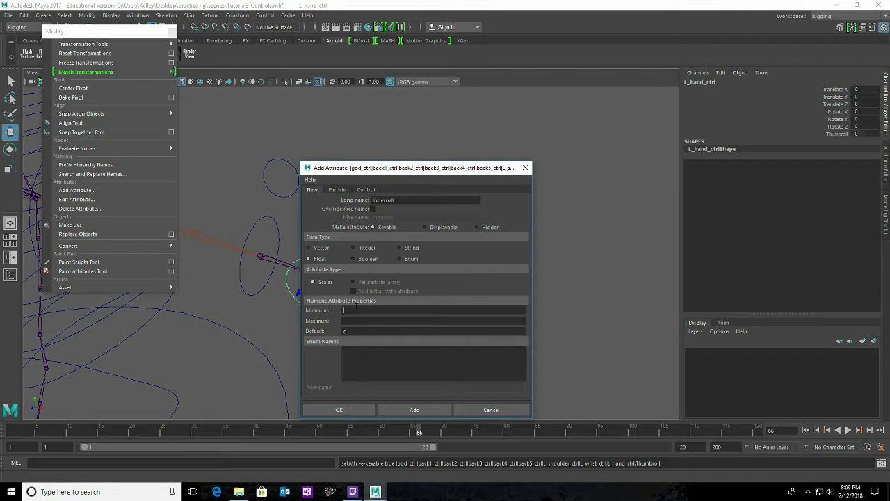
{"action": "type", "text": "-1010"}
{"action": "left_click", "coordinate": [339, 410]}
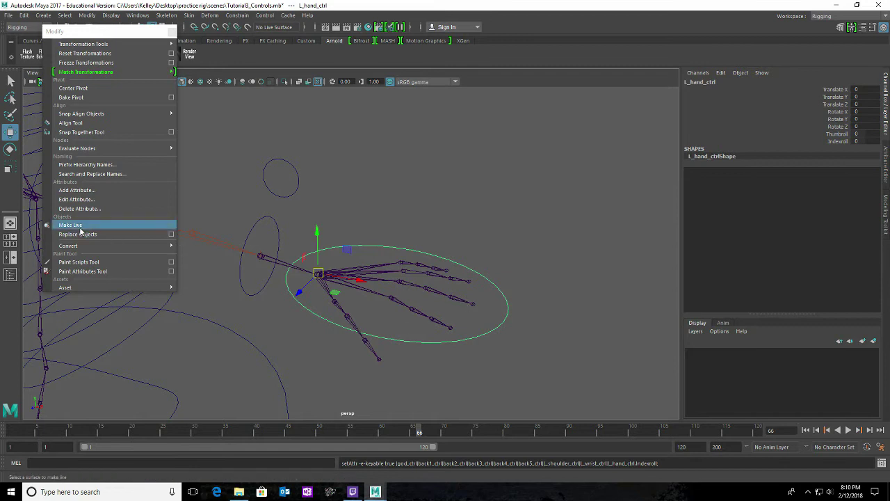
- Add a keyable float attribute named Middleroll to the left hand control, with minimum -10 and maximum 10
{"action": "left_click", "coordinate": [77, 190]}
{"action": "type", "text": "Middleroll"}
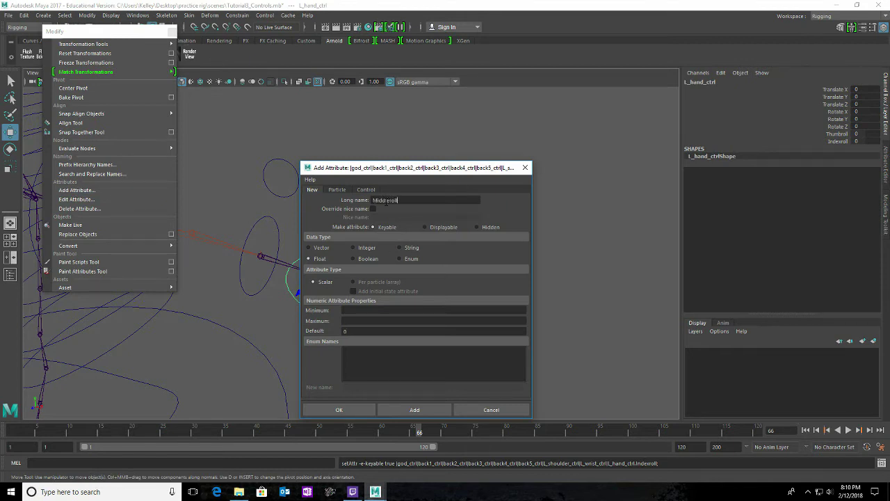
{"action": "left_click", "coordinate": [368, 310]}
{"action": "type", "text": "-10"}
{"action": "type", "text": "10"}
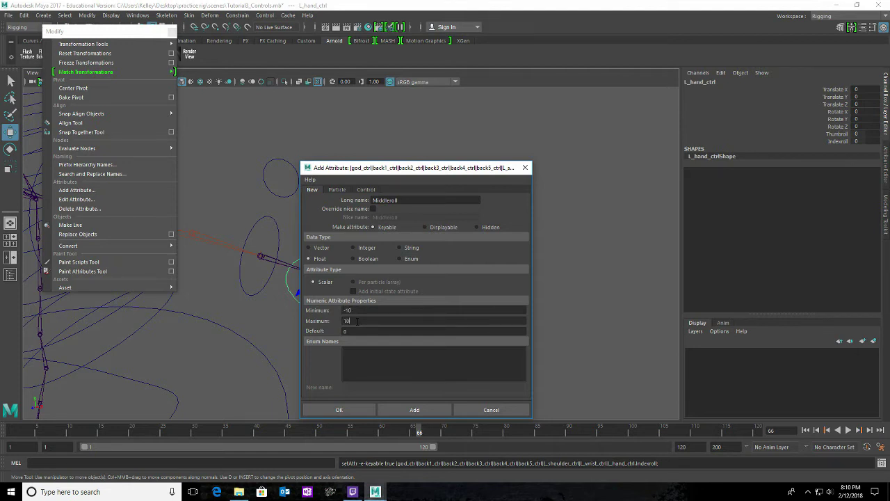
{"action": "left_click", "coordinate": [340, 410]}
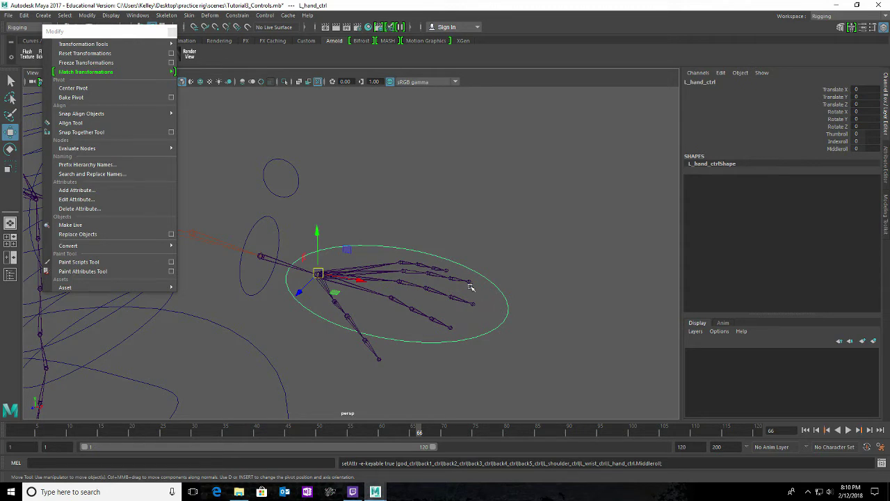
- Add keyable float attributes named Ringroll and Pinkyroll to the left hand control, each with minimum -10 and maximum 10
{"action": "left_click", "coordinate": [77, 191]}
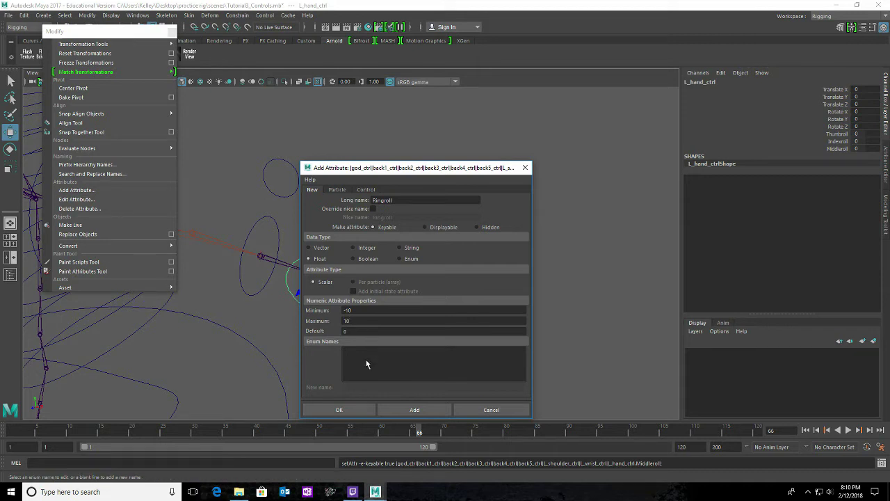
{"action": "left_click", "coordinate": [340, 410]}
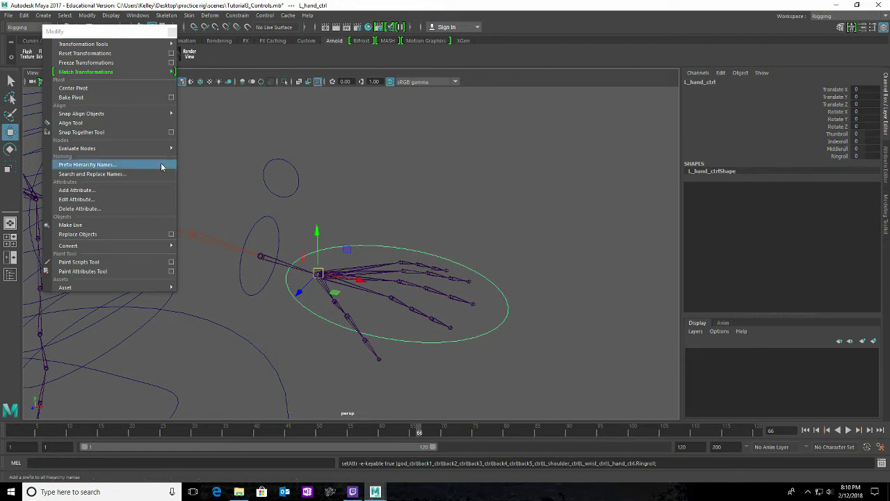
{"action": "left_click", "coordinate": [123, 190]}
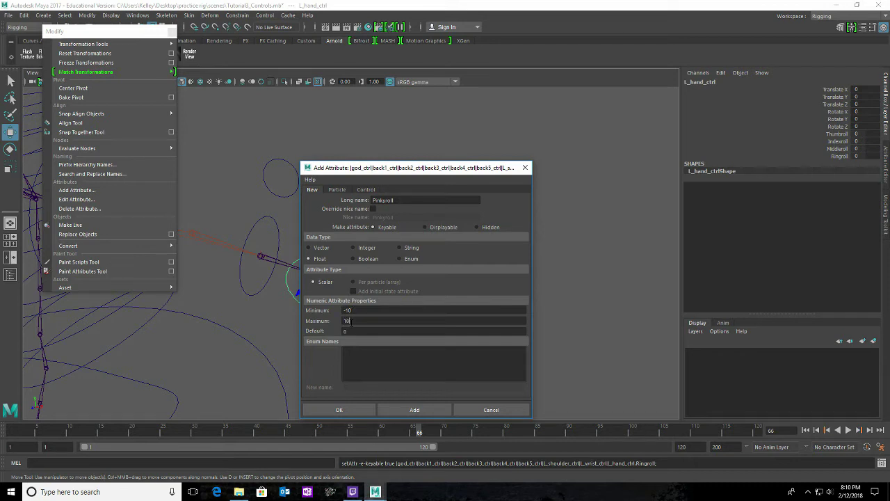
{"action": "left_click", "coordinate": [351, 412]}
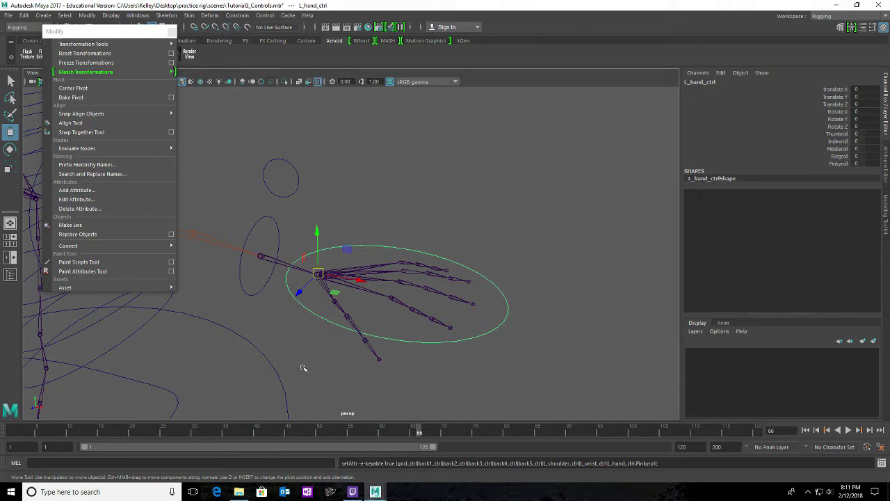
- Select the right hand control, R_hand_ctrl, and close the floating window of Modify commands
{"action": "middle_click_drag", "start_coordinate": [228, 361], "coordinate": [491, 326], "text": "alt"}
{"action": "left_click_drag", "start_coordinate": [492, 326], "coordinate": [346, 328], "text": "alt"}
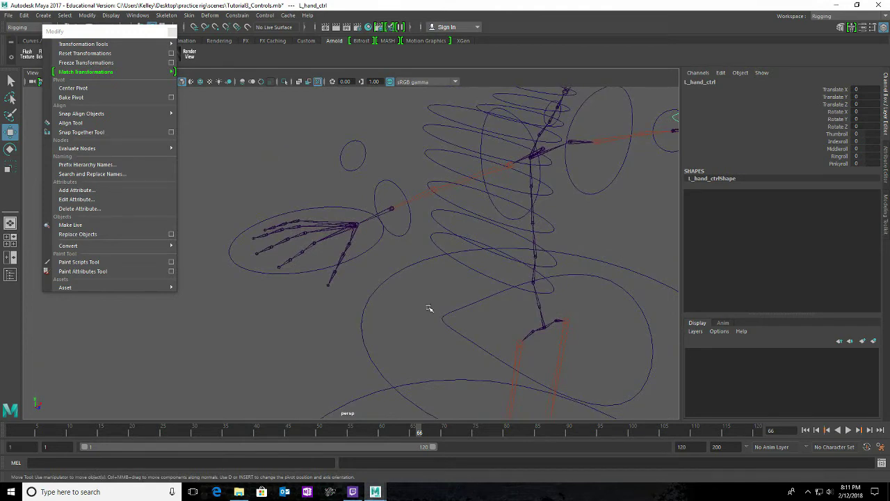
{"action": "mouse_move", "coordinate": [547, 288]}
{"action": "middle_mouse_down", "text": "alt"}
{"action": "mouse_move", "coordinate": [485, 283]}
{"action": "mouse_move", "coordinate": [523, 292]}
{"action": "mouse_move", "coordinate": [555, 286]}
{"action": "middle_mouse_up", "text": "alt"}
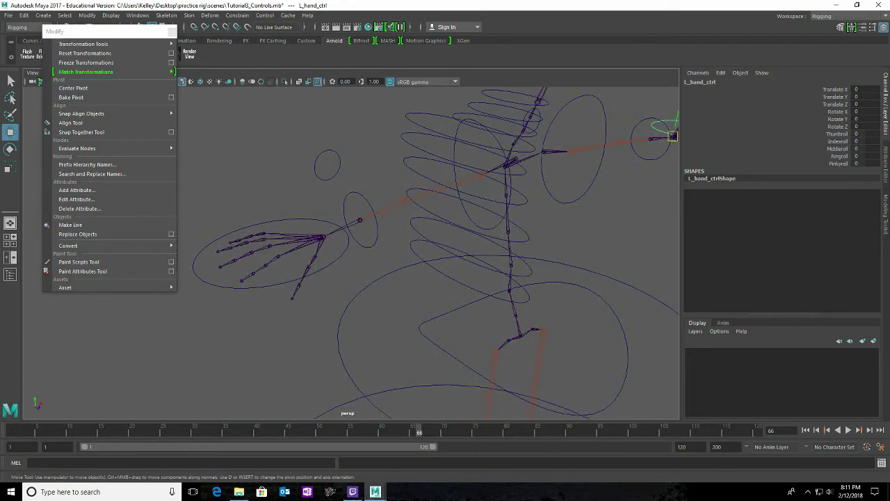
{"action": "left_click", "coordinate": [347, 252]}
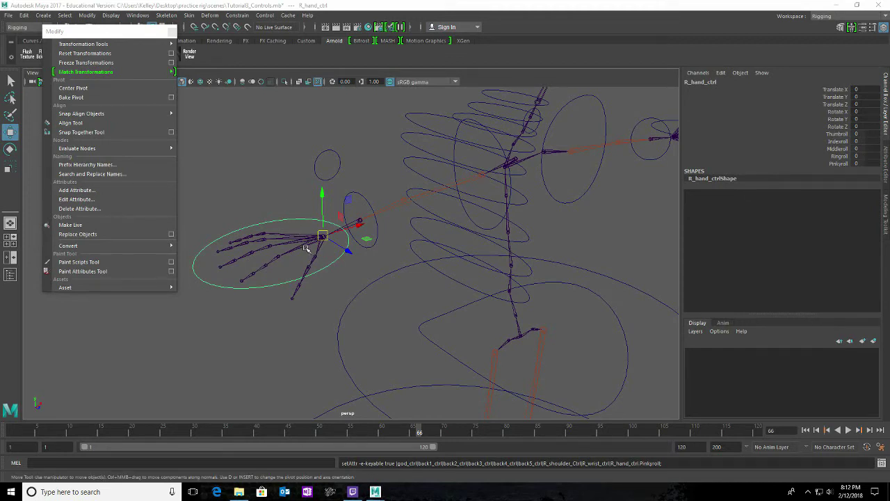
{"action": "scroll", "coordinate": [441, 314], "scroll_direction": "down", "scroll_amount": 4}
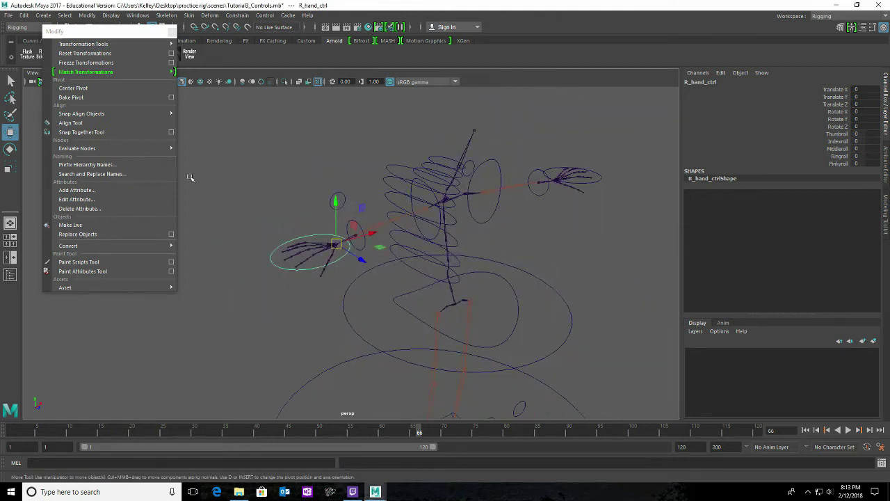
{"action": "left_click_drag", "start_coordinate": [570, 348], "coordinate": [532, 334], "text": "alt"}
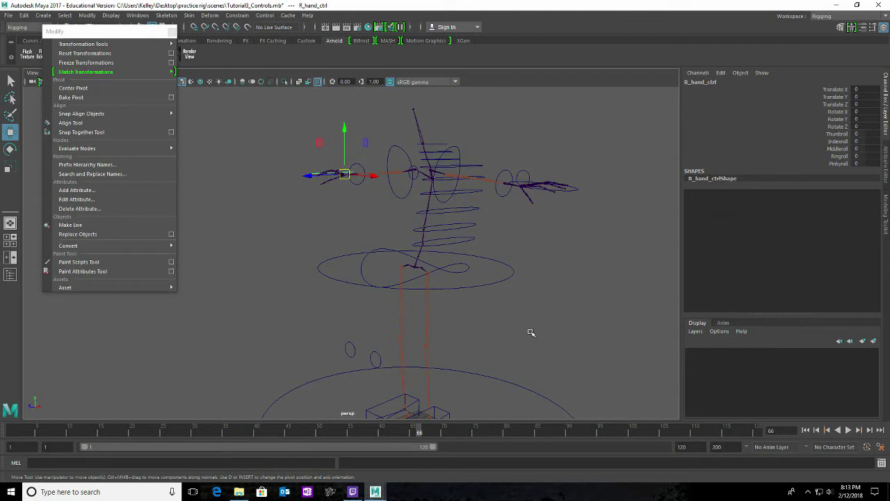
{"action": "left_click_drag", "start_coordinate": [511, 318], "coordinate": [468, 296], "text": "alt"}
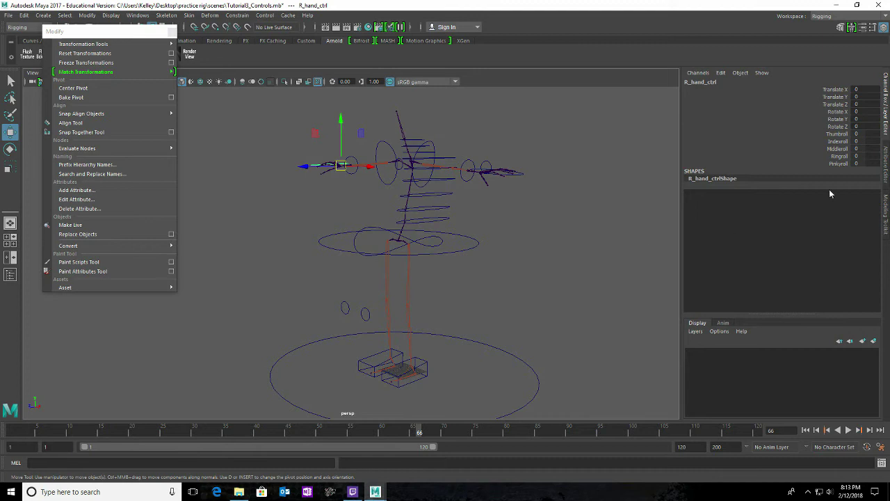
{"action": "left_click", "coordinate": [173, 32]}
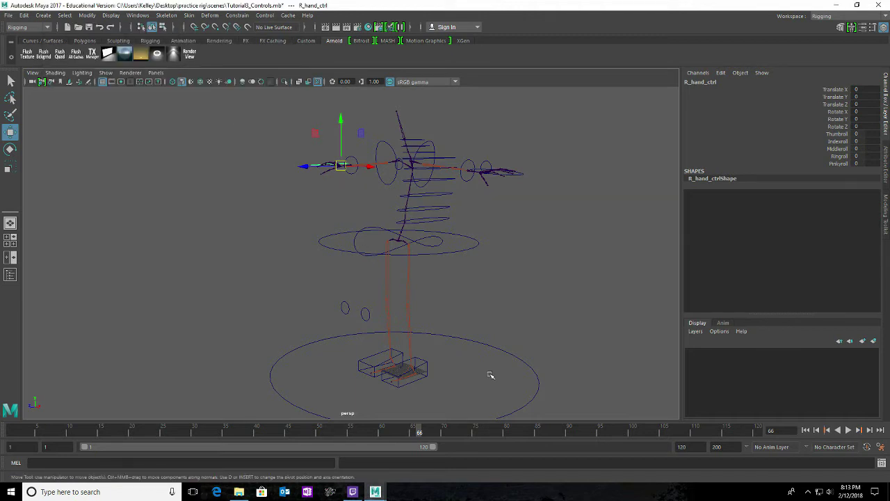
- Select the left foot control, L_foot_ctrl, at the base of the rig
{"action": "middle_click_drag", "start_coordinate": [486, 383], "coordinate": [468, 307], "text": "alt"}
{"action": "right_click_drag", "start_coordinate": [370, 329], "coordinate": [512, 355], "text": "alt"}
{"action": "left_click_drag", "start_coordinate": [512, 355], "coordinate": [471, 354], "text": "alt"}
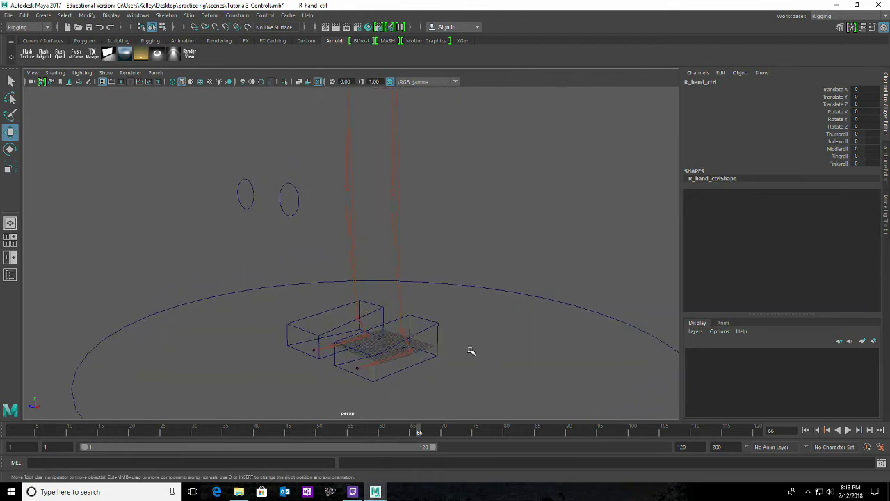
{"action": "left_click", "coordinate": [434, 334]}
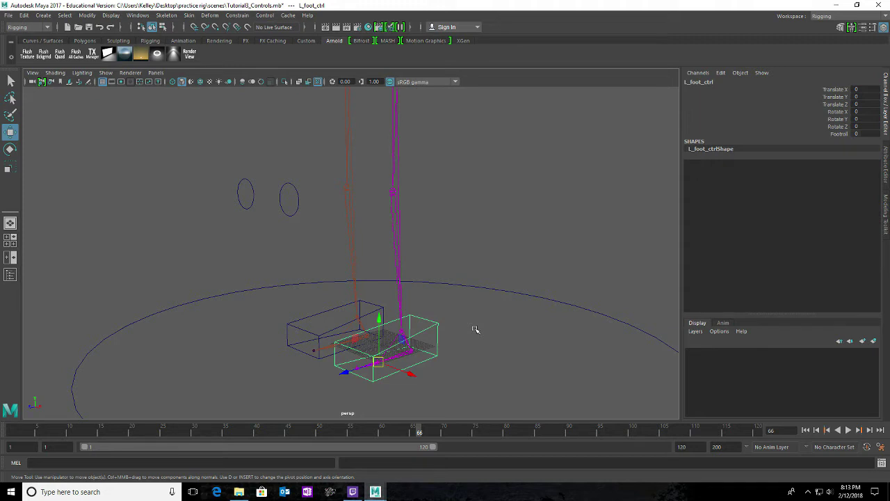
{"action": "left_click_drag", "start_coordinate": [491, 364], "coordinate": [552, 314], "text": "alt"}
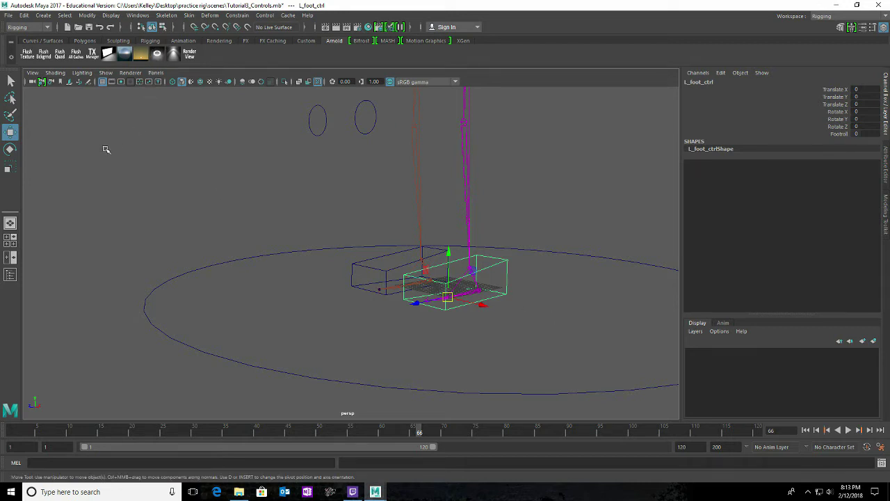
- Switch to the Animation command set and open the Set Driven Key window clear of the foot controls
{"action": "left_click", "coordinate": [34, 27]}
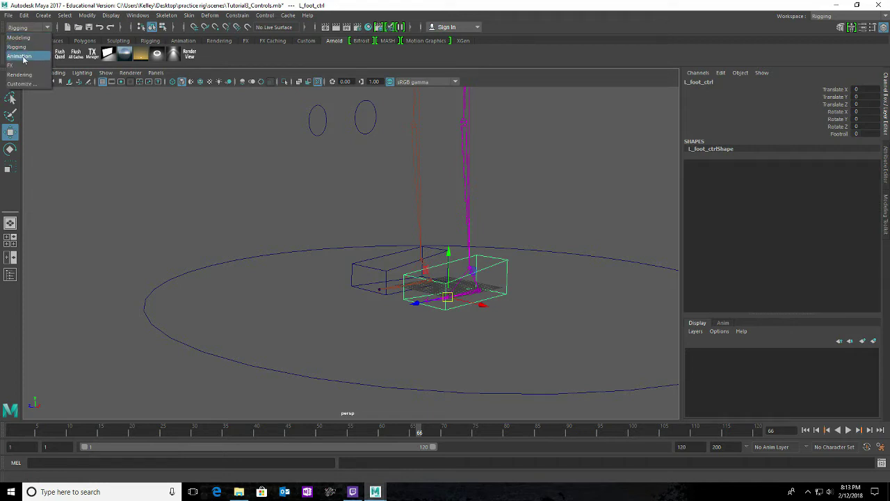
{"action": "left_click", "coordinate": [23, 57]}
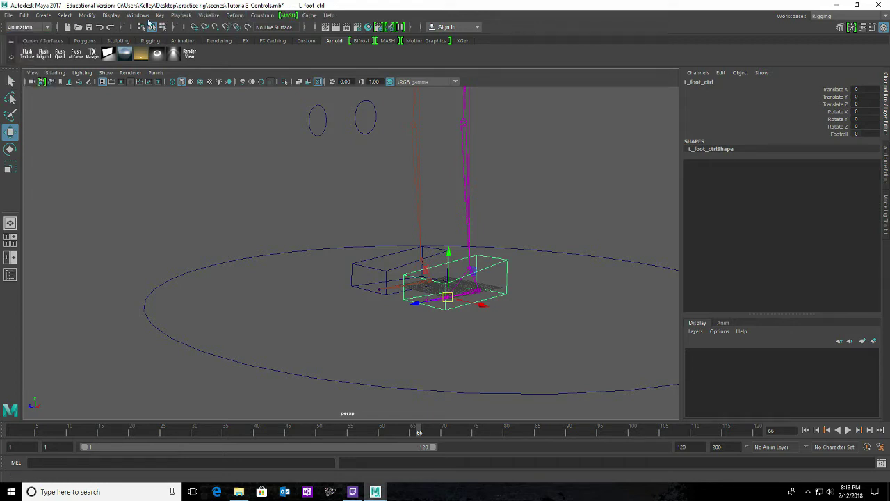
{"action": "left_click", "coordinate": [160, 16]}
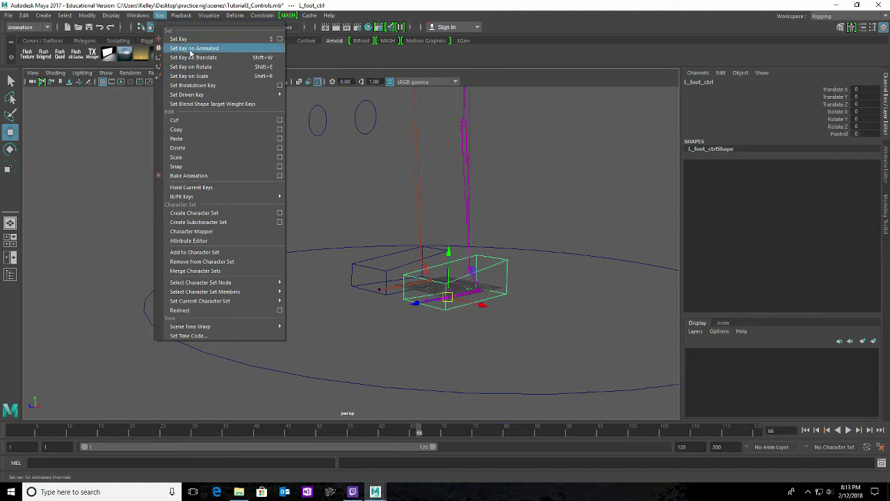
{"action": "mouse_move", "coordinate": [195, 96]}
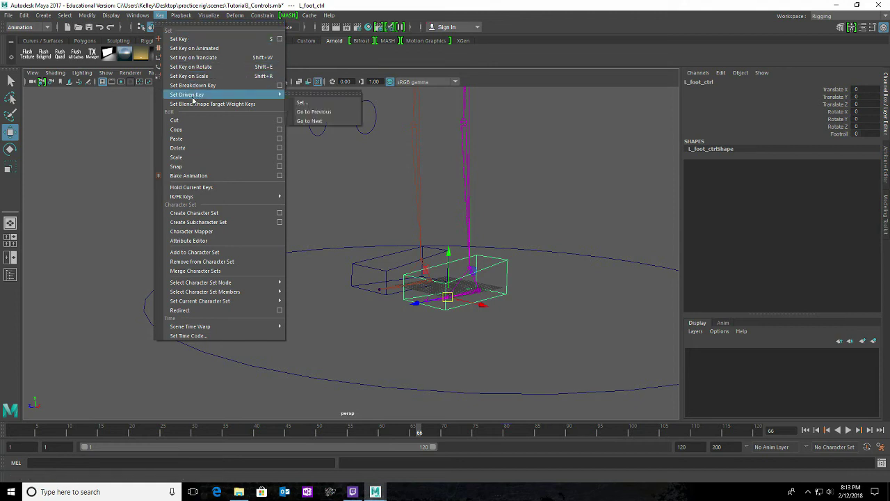
{"action": "left_click", "coordinate": [308, 104]}
{"action": "left_click_drag", "start_coordinate": [374, 169], "coordinate": [152, 49]}
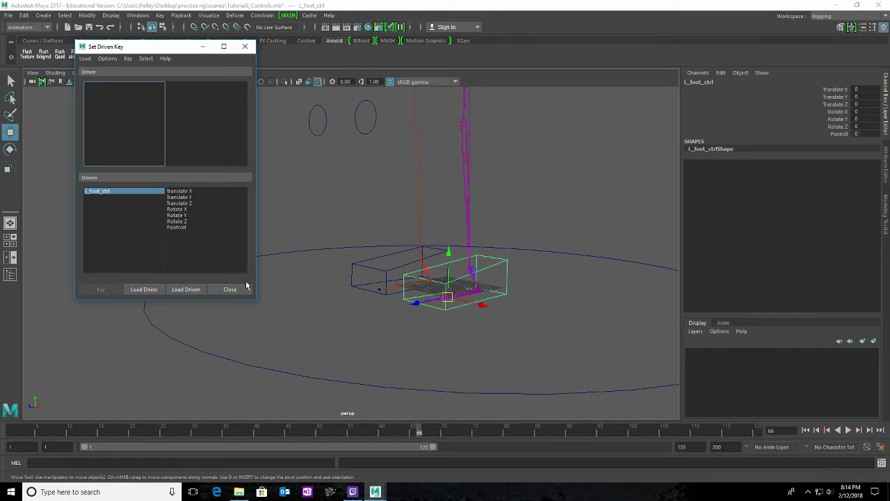
- Load L_foot_ctrl as the driver and choose its Footroll attribute as the driving channel
{"action": "left_click", "coordinate": [508, 283]}
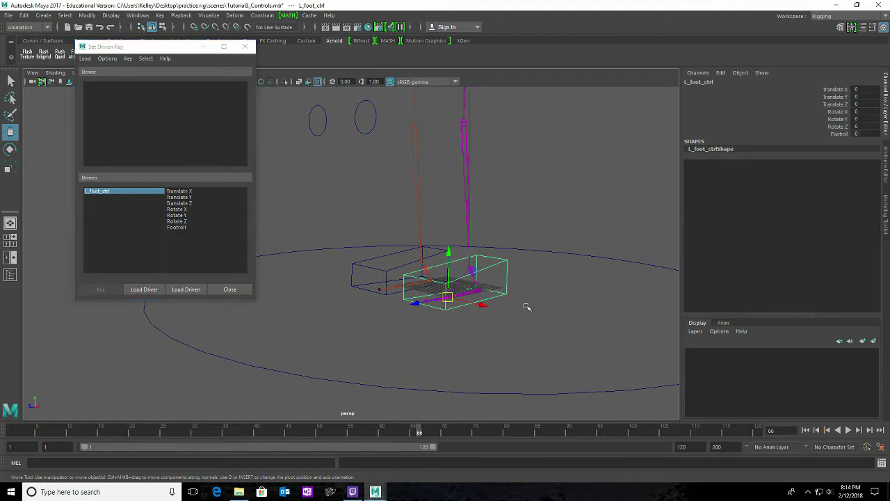
{"action": "left_click", "coordinate": [140, 292]}
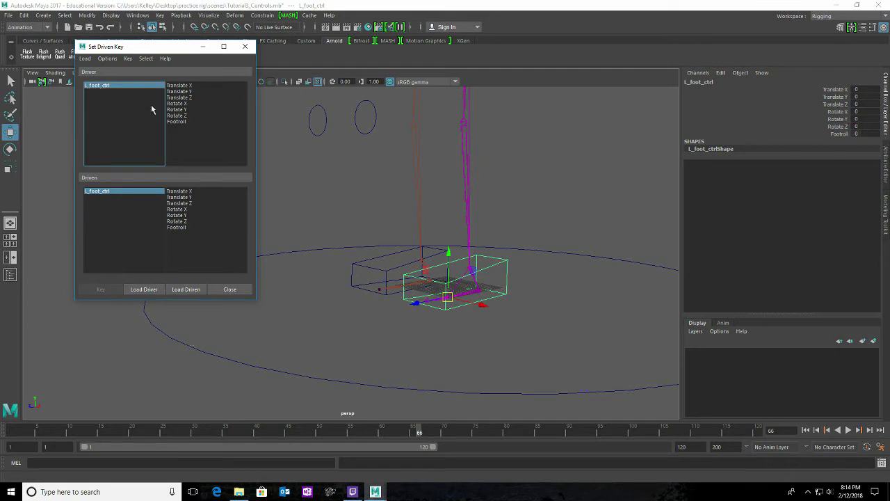
{"action": "left_click", "coordinate": [176, 121]}
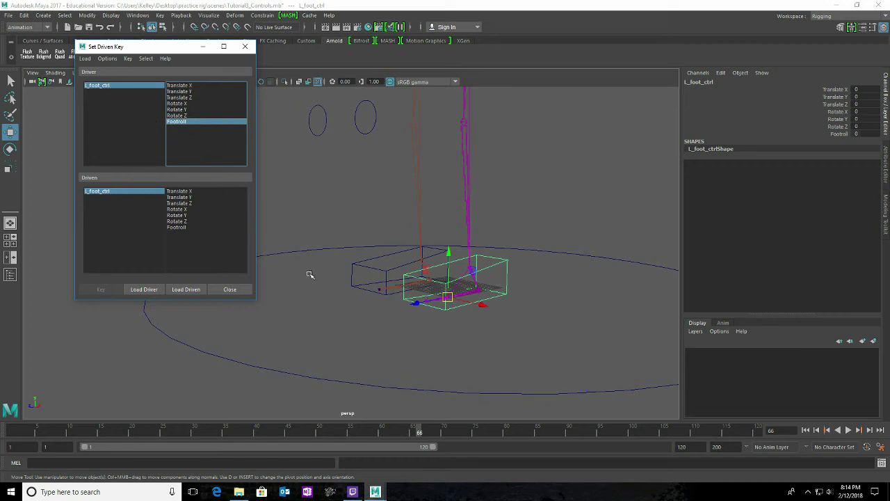
{"action": "left_click_drag", "start_coordinate": [158, 49], "coordinate": [142, 76]}
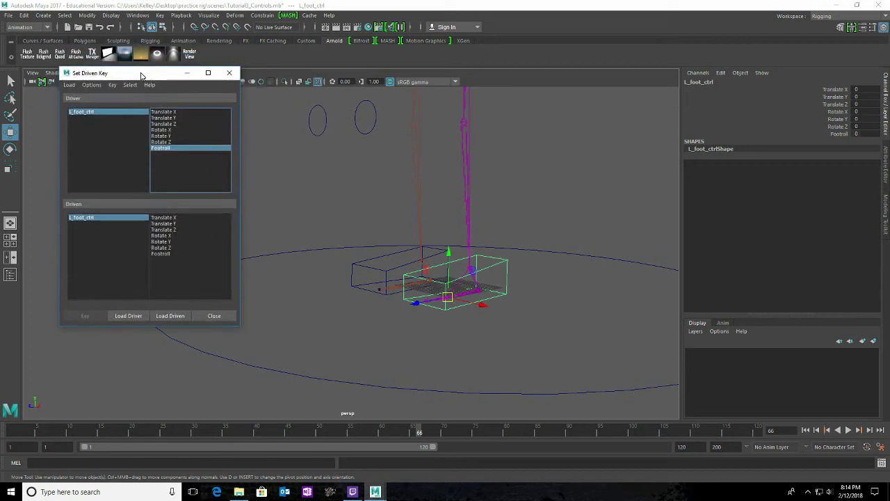
- Open the Outliner beside the rig, enlarge it, and expand L_foot_grp through L_toePivot_grp and L_heelPivot_grp
{"action": "left_click", "coordinate": [136, 16]}
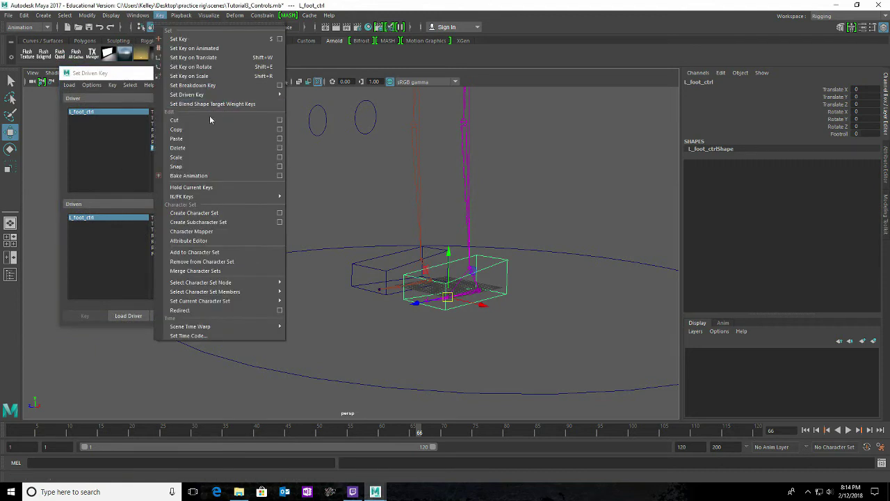
{"action": "left_click", "coordinate": [160, 116]}
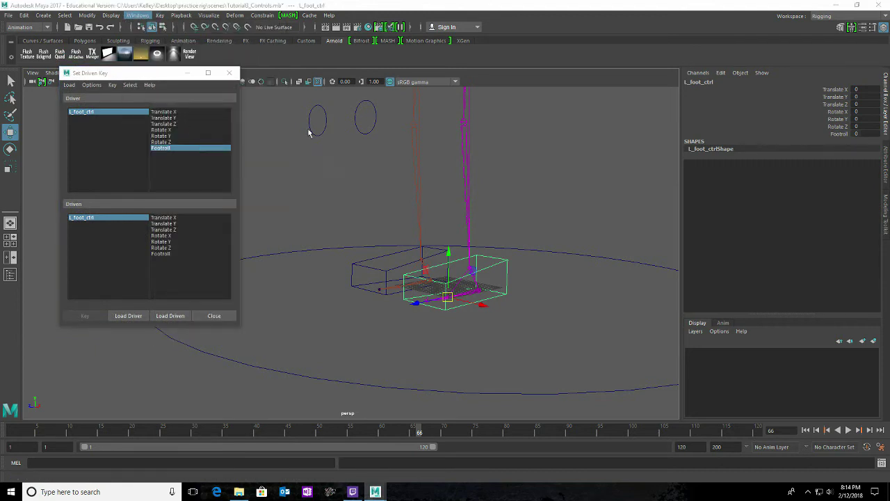
{"action": "left_click_drag", "start_coordinate": [228, 100], "coordinate": [629, 75]}
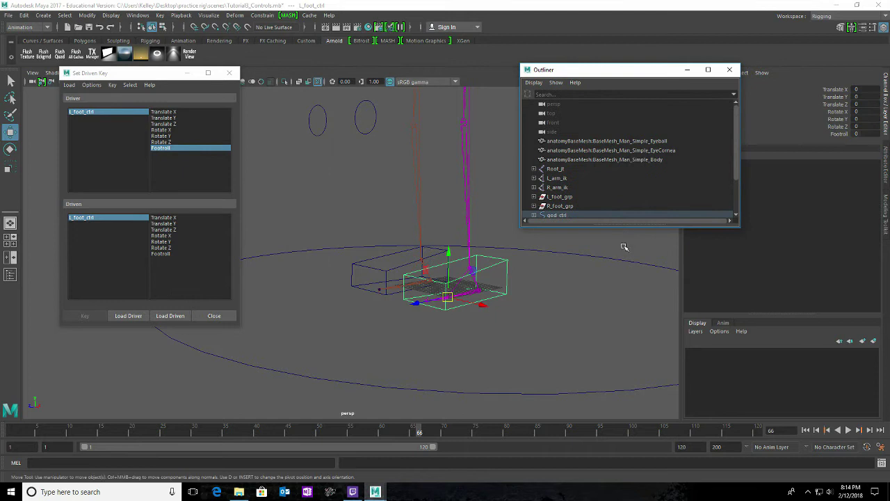
{"action": "left_click_drag", "start_coordinate": [624, 230], "coordinate": [612, 403]}
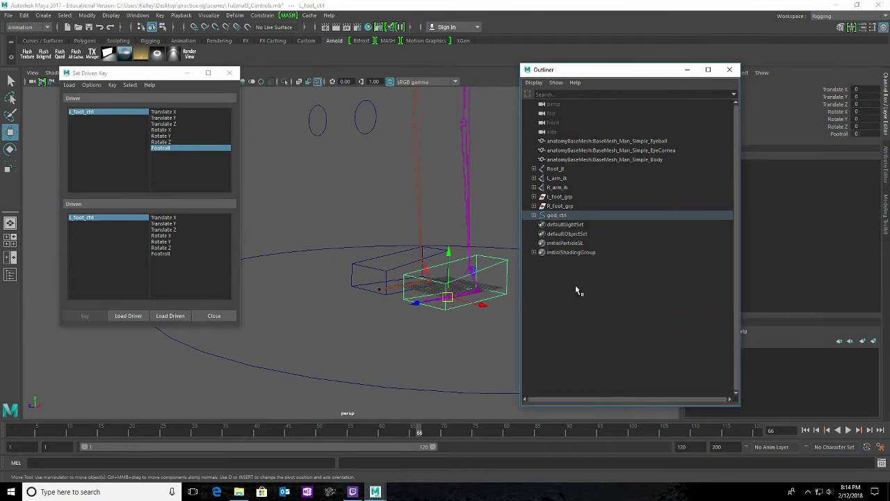
{"action": "left_click", "coordinate": [534, 197]}
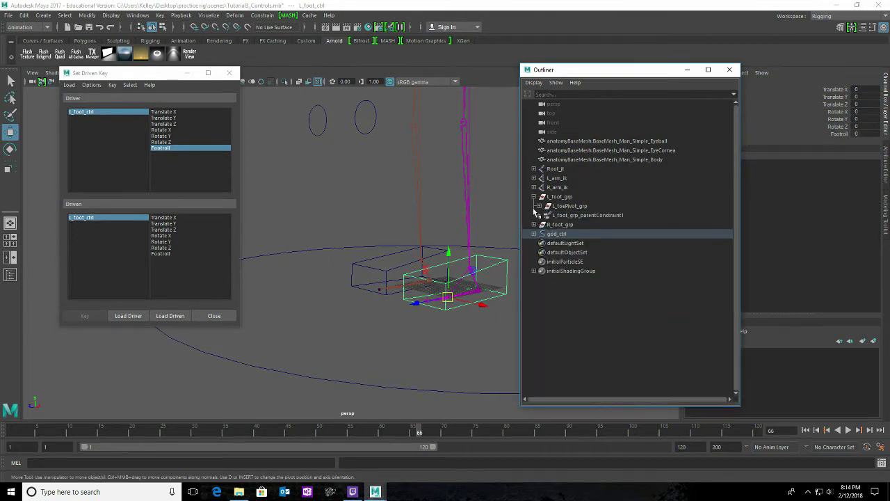
{"action": "left_click", "coordinate": [539, 206]}
{"action": "left_click", "coordinate": [544, 215]}
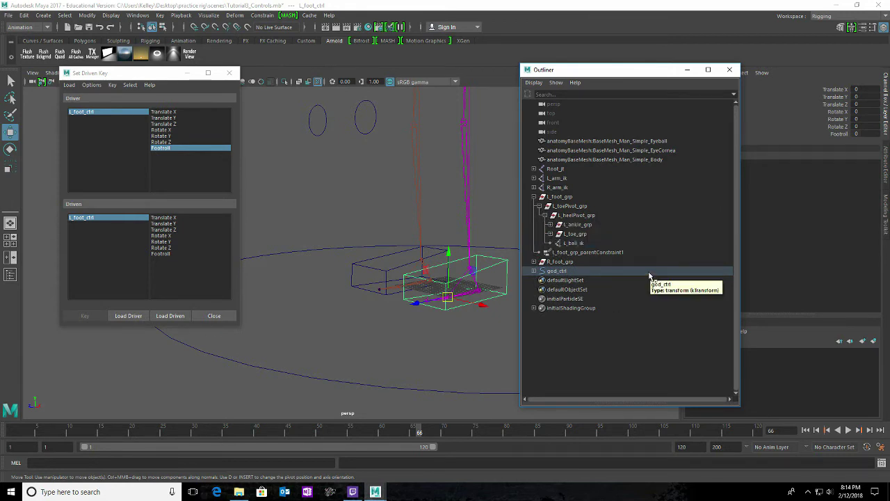
- Select L_ankle_grp, L_heelPivot_grp and L_toePivot_grp together and load them as the driven objects
{"action": "left_click", "coordinate": [580, 226]}
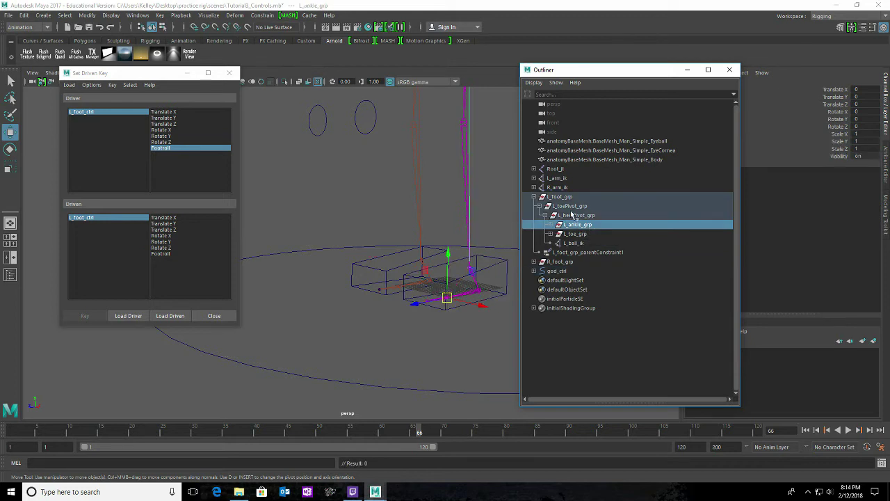
{"action": "left_click", "coordinate": [570, 216]}
{"action": "left_click", "coordinate": [569, 208]}
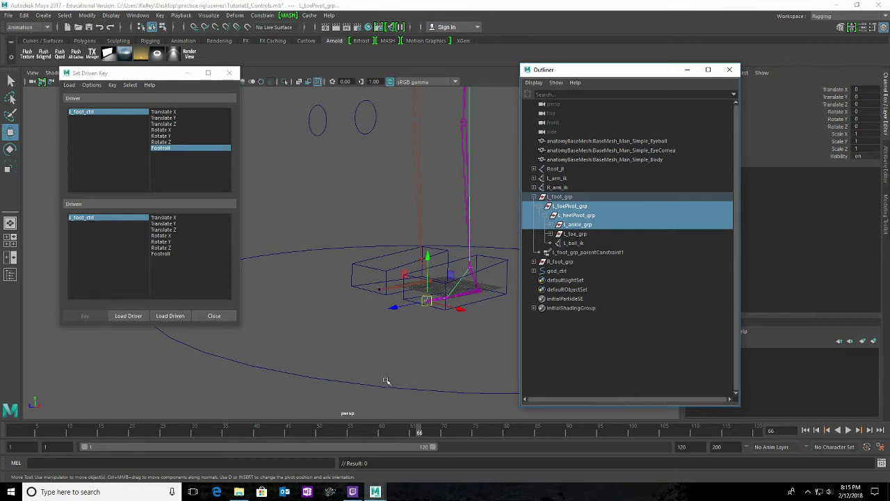
{"action": "left_click", "coordinate": [170, 315]}
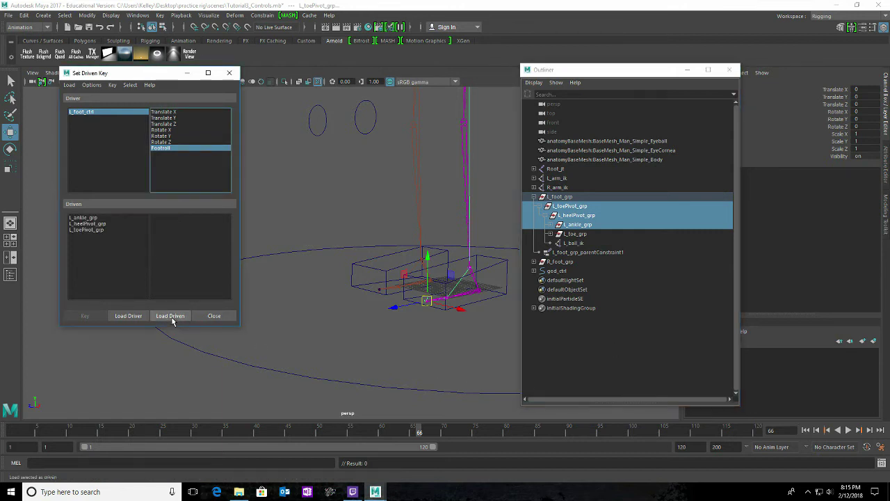
- Key Rotate X of all three driven groups against Footroll in their neutral pose
{"action": "left_click", "coordinate": [81, 241]}
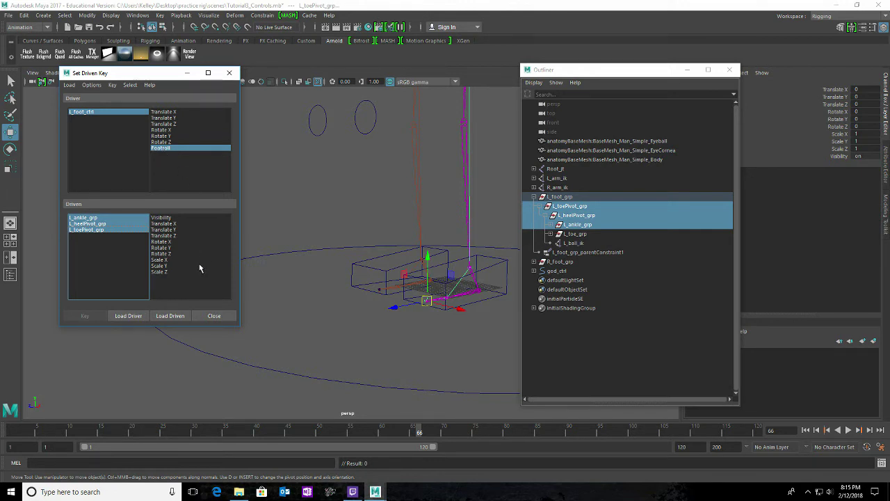
{"action": "left_click", "coordinate": [162, 242]}
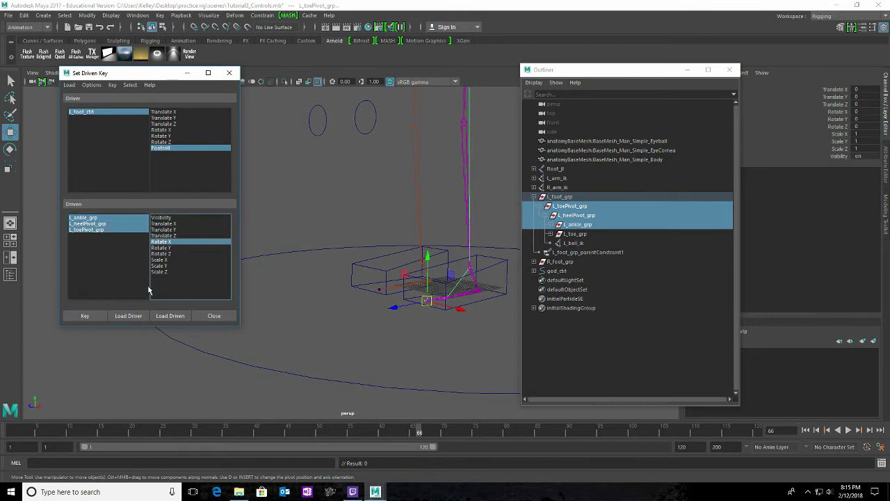
{"action": "left_click", "coordinate": [85, 317]}
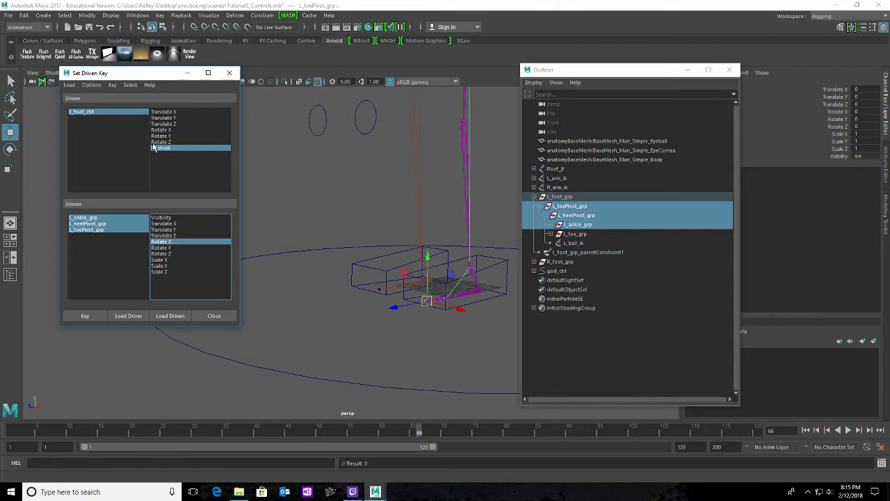
- Reselect L_foot_ctrl's Footroll as the driver and key Rotate X of the three driven groups again in the neutral pose
{"action": "left_click", "coordinate": [87, 114]}
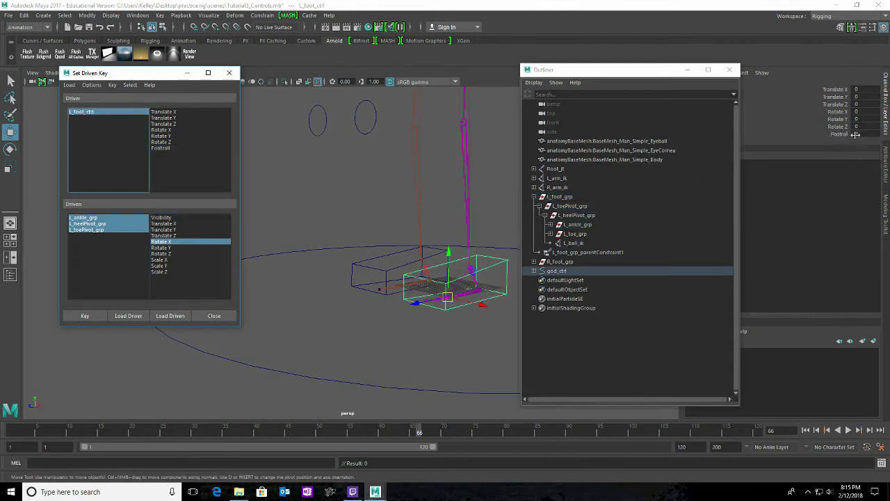
{"action": "left_click", "coordinate": [167, 148]}
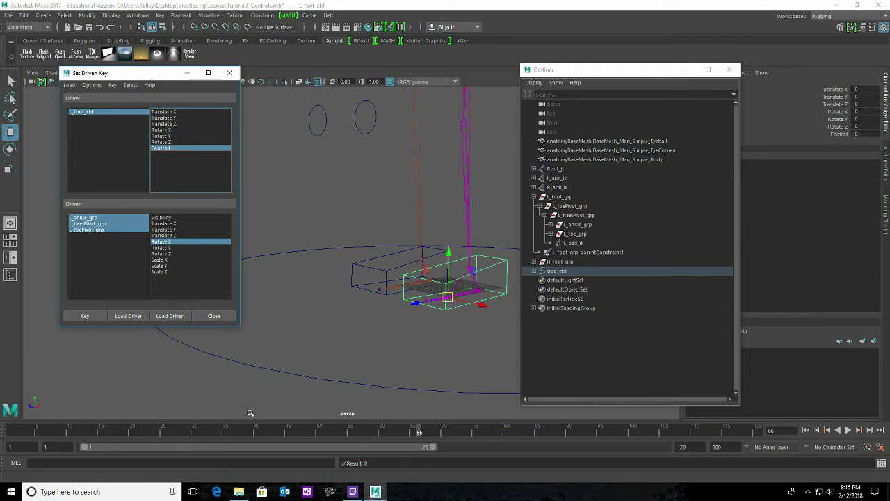
{"action": "left_click", "coordinate": [86, 317]}
- Choose Footroll as the driving channel and set L_foot_ctrl's Footroll to -5
{"action": "left_click", "coordinate": [95, 122]}
{"action": "left_click", "coordinate": [161, 148]}
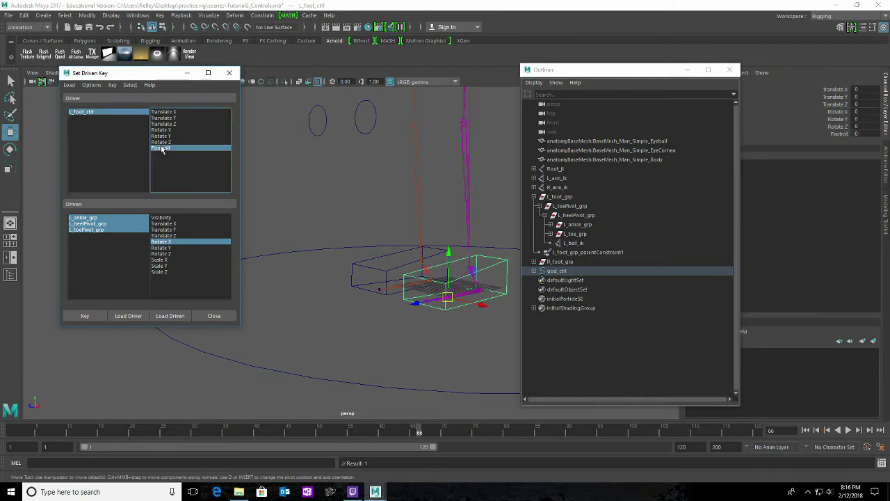
{"action": "double_click", "coordinate": [856, 134]}
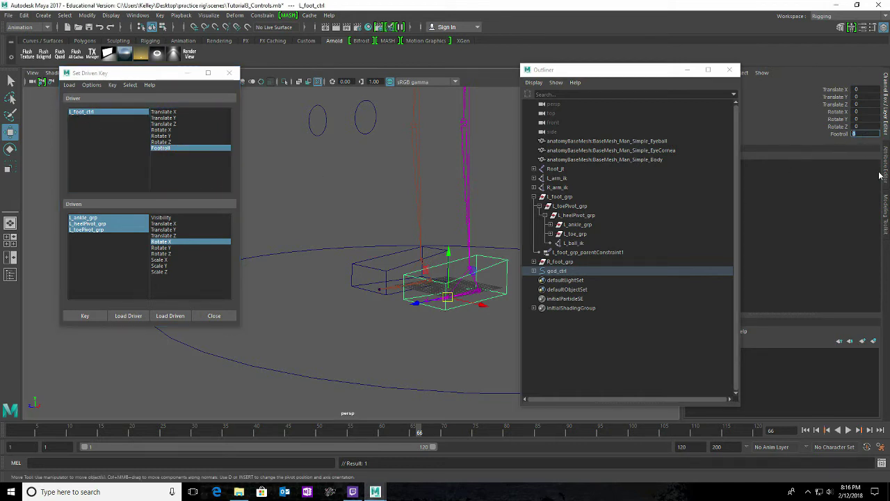
{"action": "type", "text": "5"}
{"action": "key", "text": "Return"}
- Rotate the heel pivot for the heel-down pose by setting L_heelPivot_grp's Rotate X to -20
{"action": "left_click", "coordinate": [86, 223]}
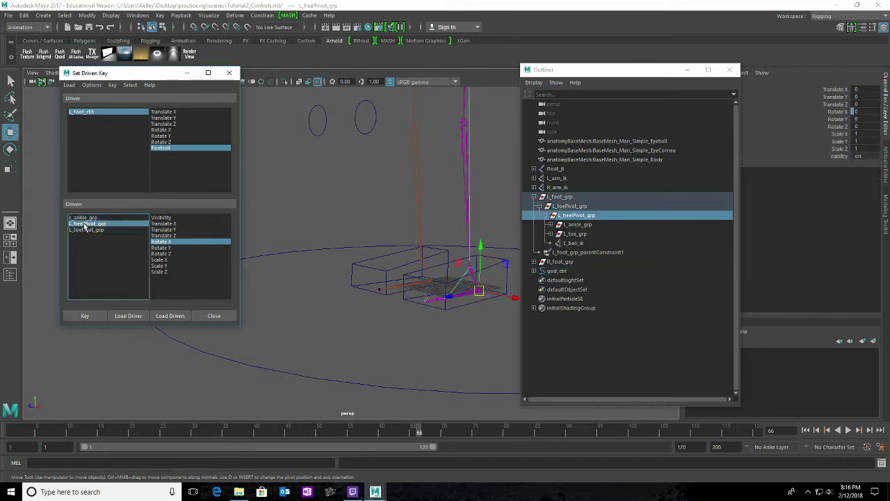
{"action": "left_click", "coordinate": [163, 241]}
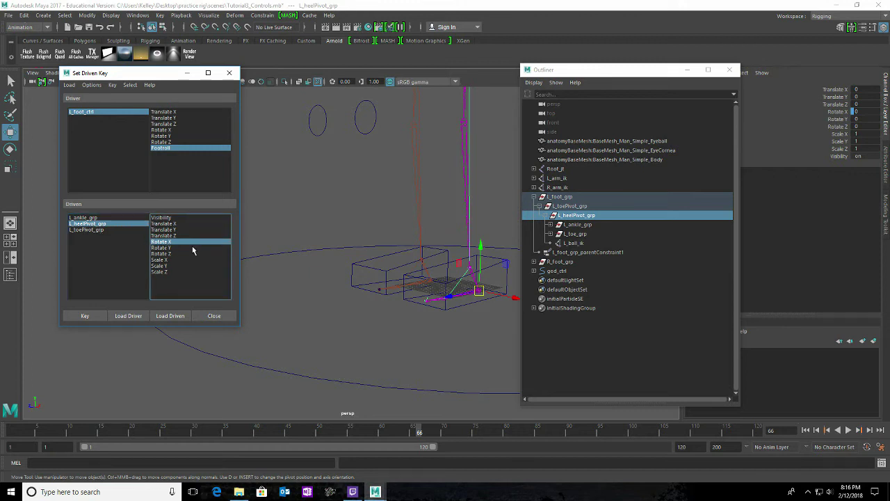
{"action": "left_click", "coordinate": [866, 113]}
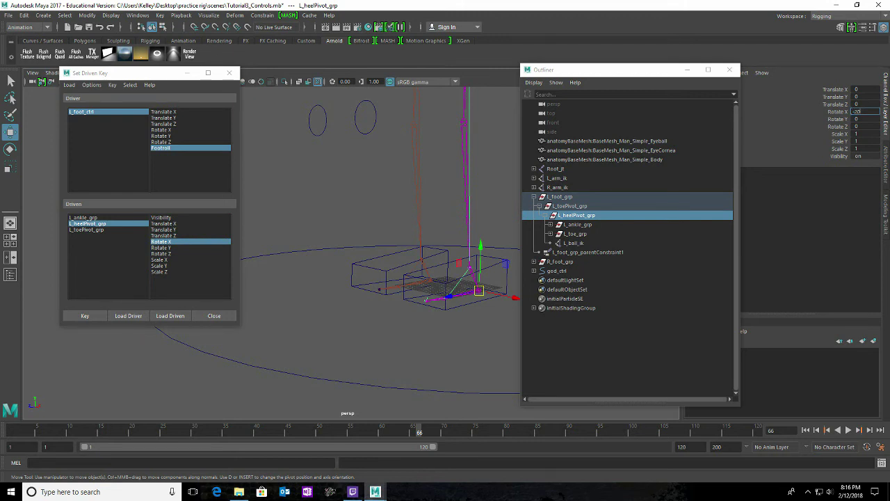
{"action": "key", "text": "Return"}
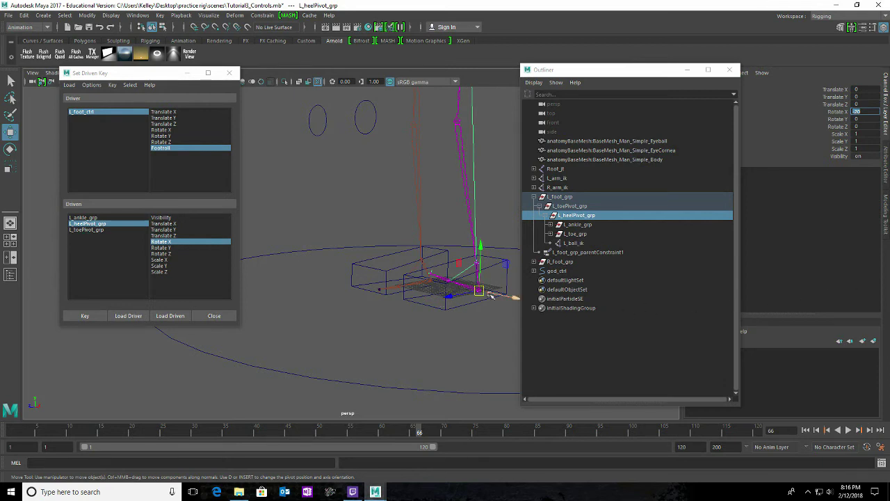
{"action": "left_click_drag", "start_coordinate": [487, 329], "coordinate": [413, 336], "text": "alt"}
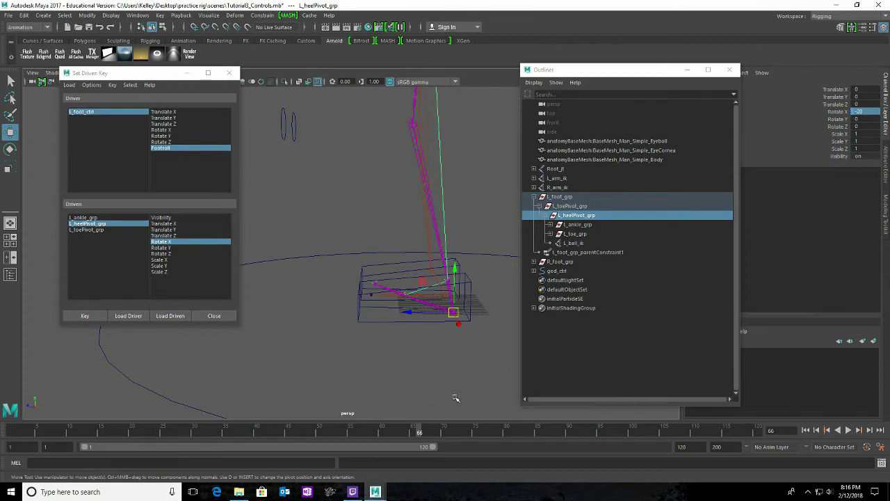
{"action": "left_click_drag", "start_coordinate": [481, 365], "coordinate": [387, 333], "text": "alt"}
{"action": "right_click_drag", "start_coordinate": [387, 334], "coordinate": [409, 339], "text": "alt"}
{"action": "mouse_move", "coordinate": [409, 339]}
{"action": "left_mouse_down", "text": "alt"}
{"action": "mouse_move", "coordinate": [419, 336]}
{"action": "mouse_move", "coordinate": [407, 327]}
{"action": "mouse_move", "coordinate": [422, 284]}
{"action": "mouse_move", "coordinate": [400, 317]}
{"action": "mouse_move", "coordinate": [417, 332]}
{"action": "left_mouse_up", "text": "alt"}
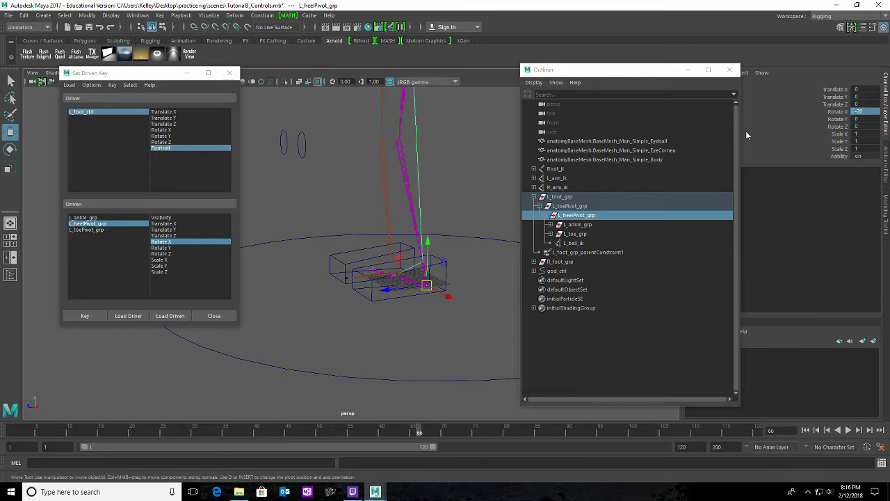
- Key L_heelPivot_grp's Rotate X against L_foot_ctrl's Footroll for the heel-down pose
{"action": "left_click", "coordinate": [118, 113]}
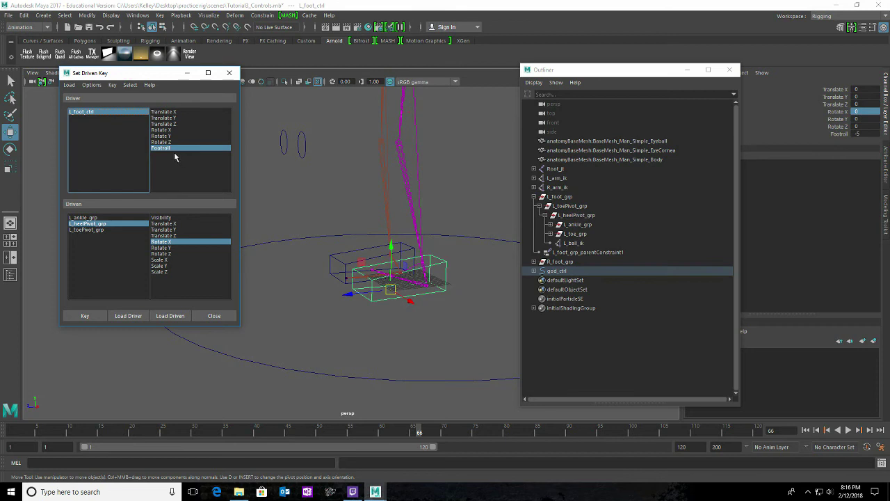
{"action": "left_click", "coordinate": [160, 149]}
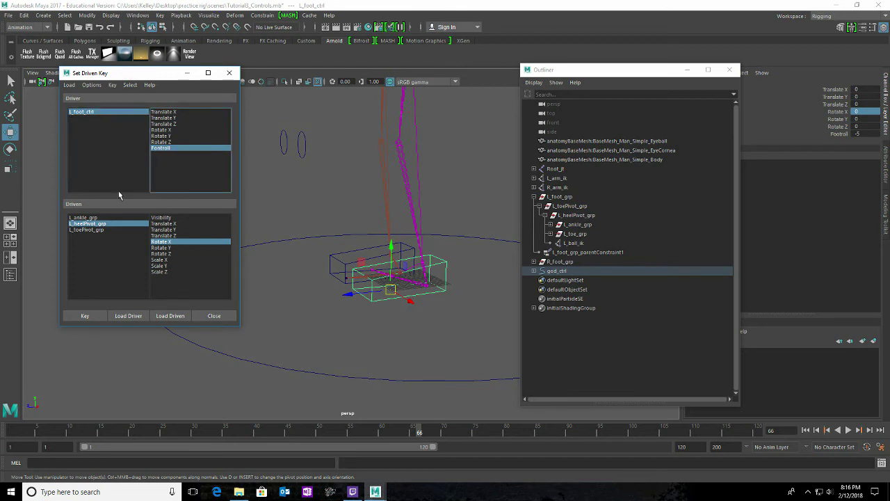
{"action": "left_click", "coordinate": [92, 223]}
{"action": "left_click", "coordinate": [161, 243]}
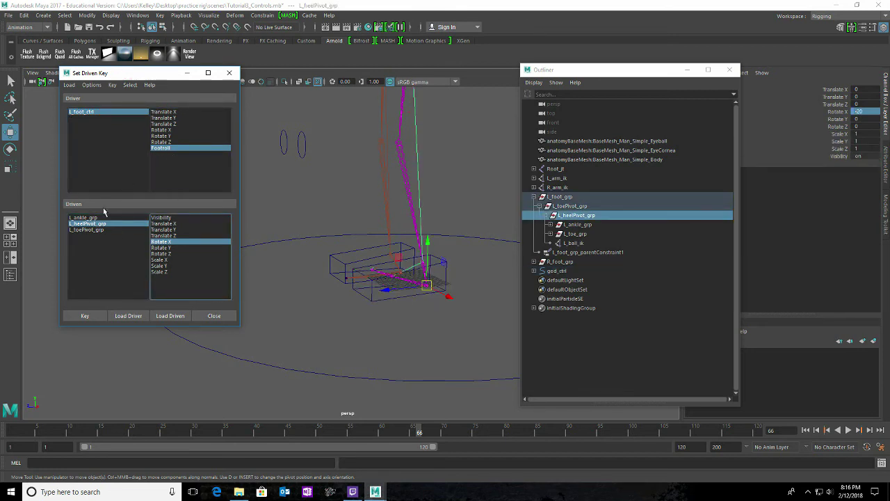
{"action": "left_click", "coordinate": [87, 317]}
- Test the heel roll by switching L_foot_ctrl's Footroll between 0 and -5, scrubbing it, and returning it to 0
{"action": "left_click", "coordinate": [448, 280]}
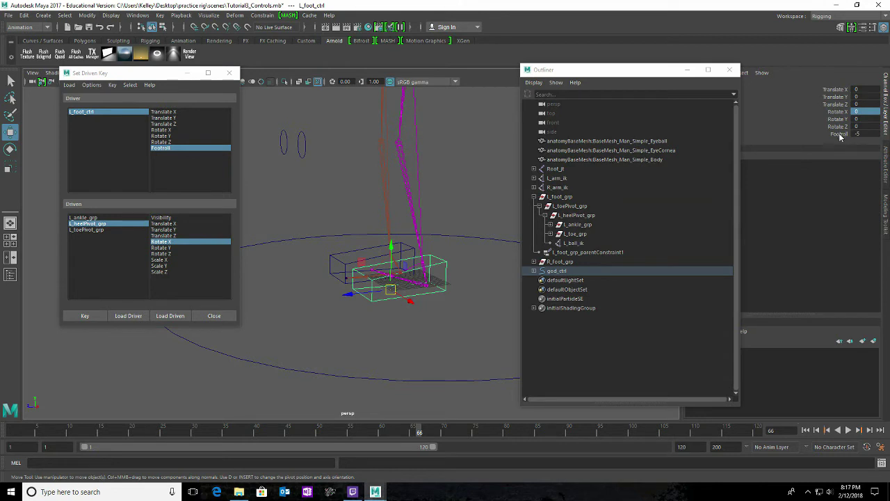
{"action": "left_click", "coordinate": [840, 134]}
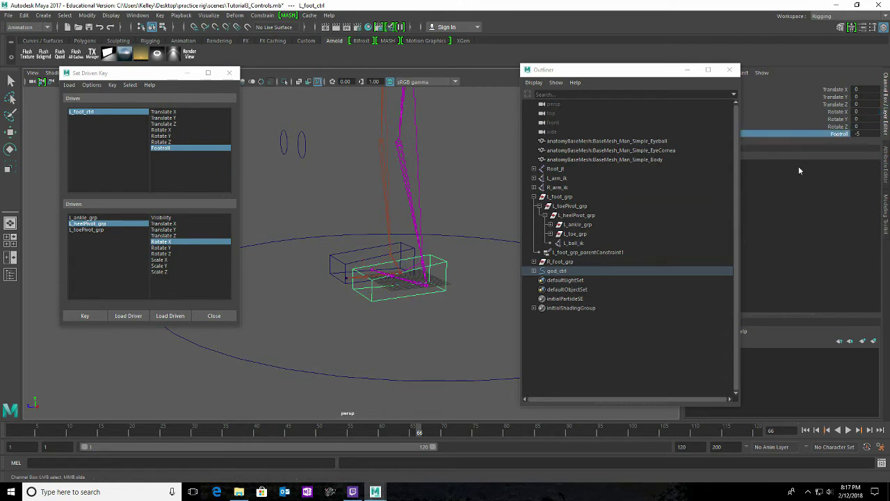
{"action": "double_click", "coordinate": [871, 134]}
{"action": "type", "text": "0"}
{"action": "key", "text": "Return"}
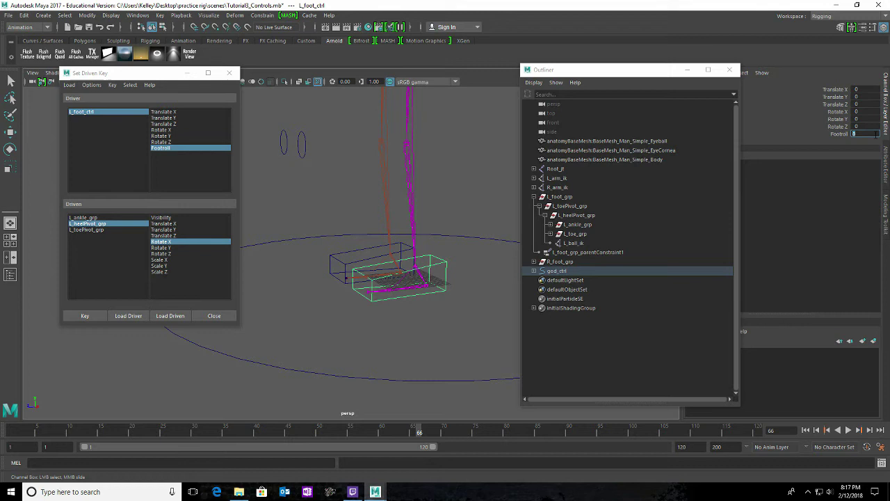
{"action": "key", "text": "Return"}
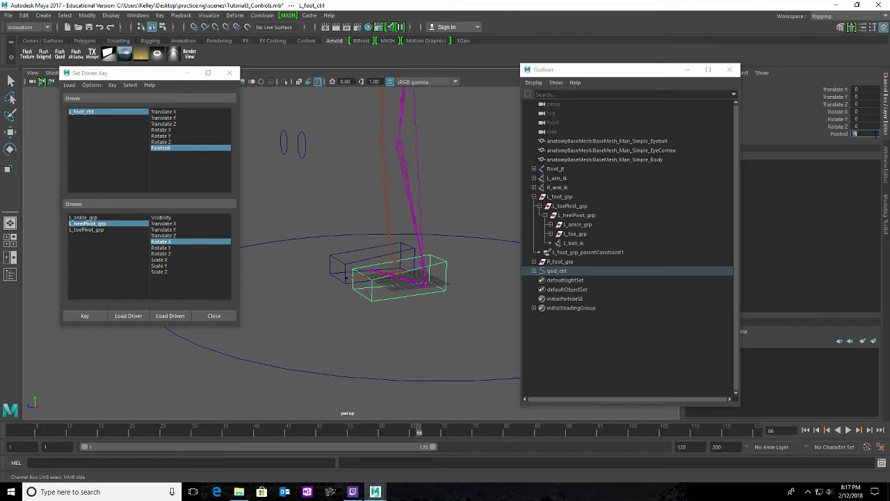
{"action": "left_click", "coordinate": [841, 135]}
{"action": "middle_click_drag", "start_coordinate": [388, 370], "coordinate": [512, 294]}
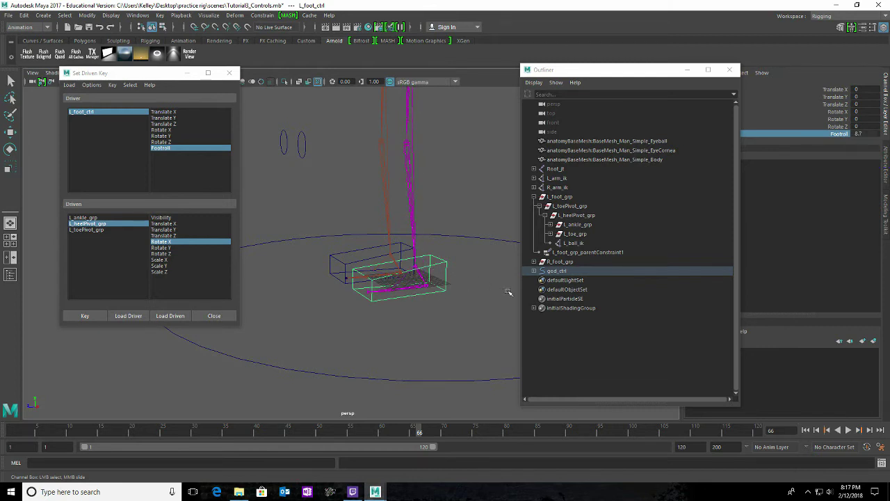
{"action": "double_click", "coordinate": [858, 133]}
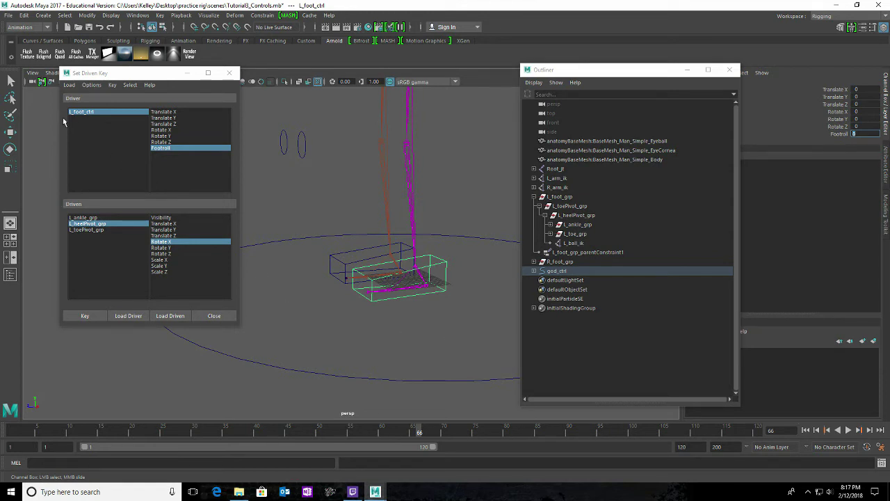
- Reselect L_foot_ctrl's Footroll as the driver and set Footroll to 5
{"action": "left_click", "coordinate": [85, 112]}
{"action": "left_click", "coordinate": [162, 148]}
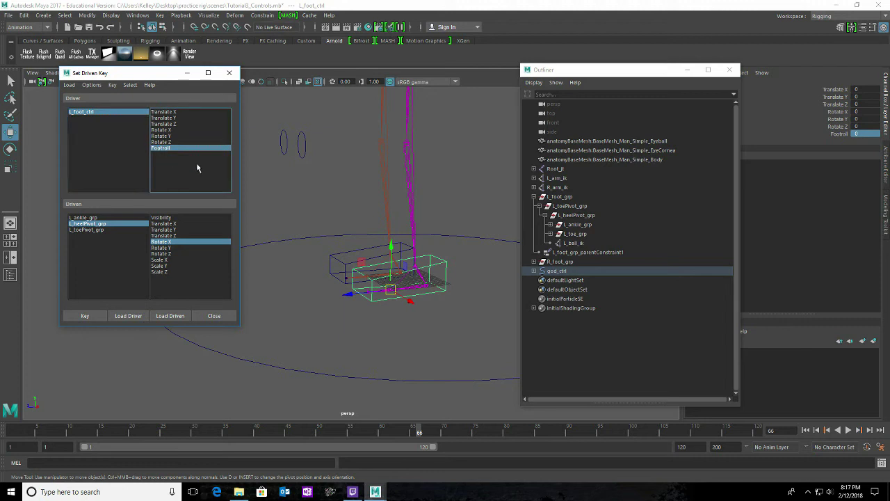
{"action": "left_click", "coordinate": [865, 134]}
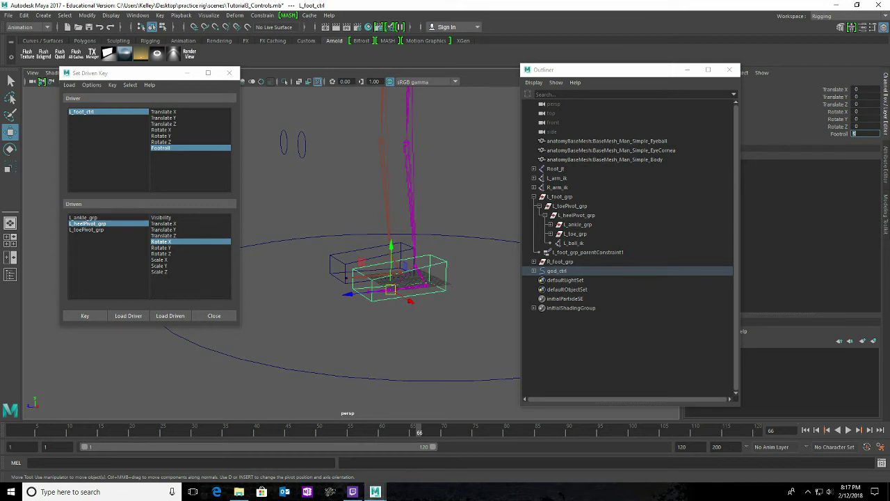
- Try Rotate X at 35 on L_ankle_grp for the raised-heel pose, and settle on 30
{"action": "left_click", "coordinate": [83, 218]}
{"action": "left_click", "coordinate": [166, 242]}
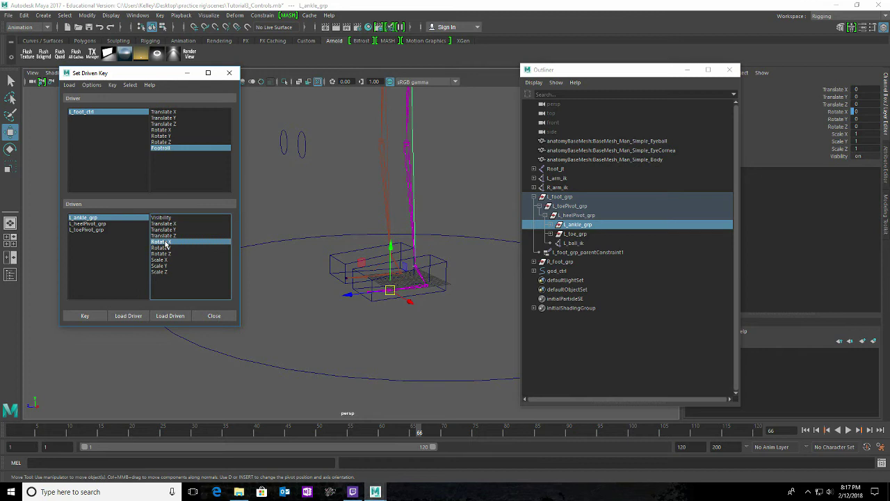
{"action": "left_click", "coordinate": [860, 112]}
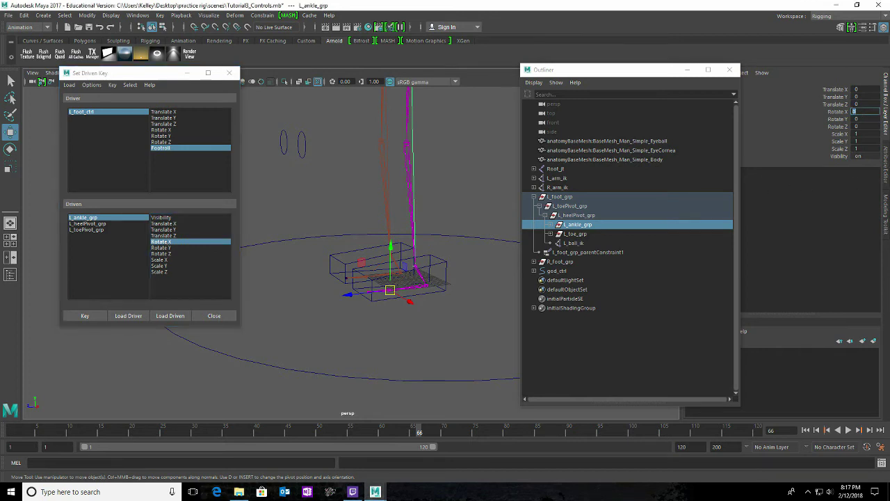
{"action": "type", "text": "35"}
{"action": "key", "text": "Return"}
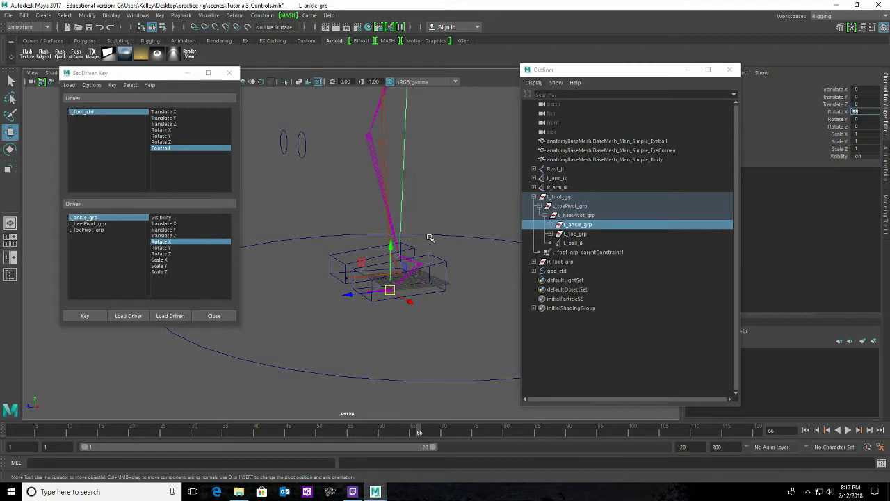
{"action": "left_click_drag", "start_coordinate": [367, 344], "coordinate": [348, 341], "text": "alt"}
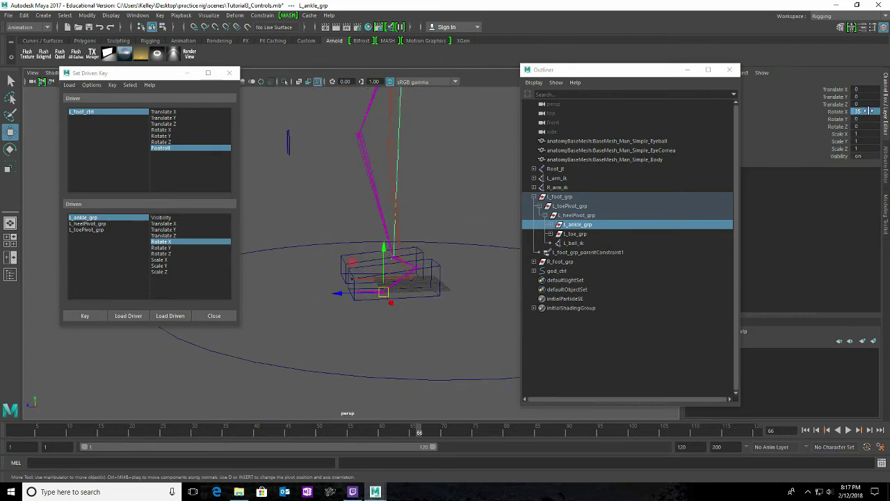
{"action": "key", "text": "1"}
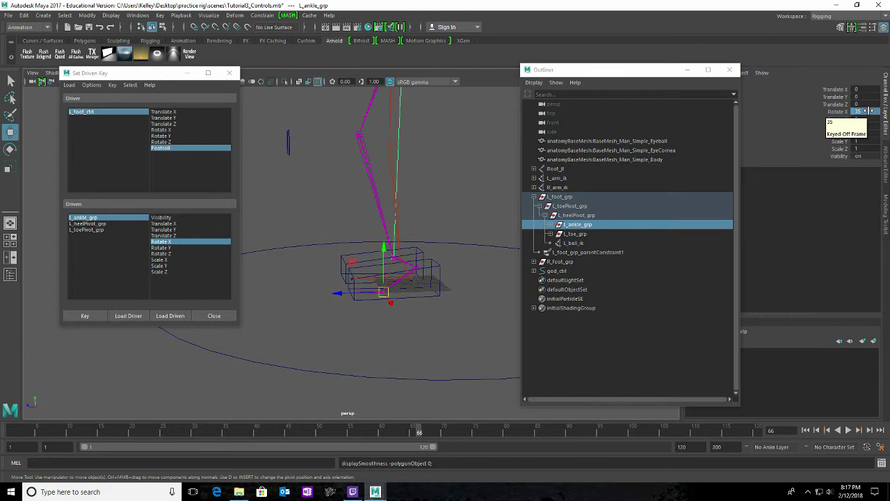
{"action": "double_click", "coordinate": [871, 111]}
{"action": "key", "text": "Return"}
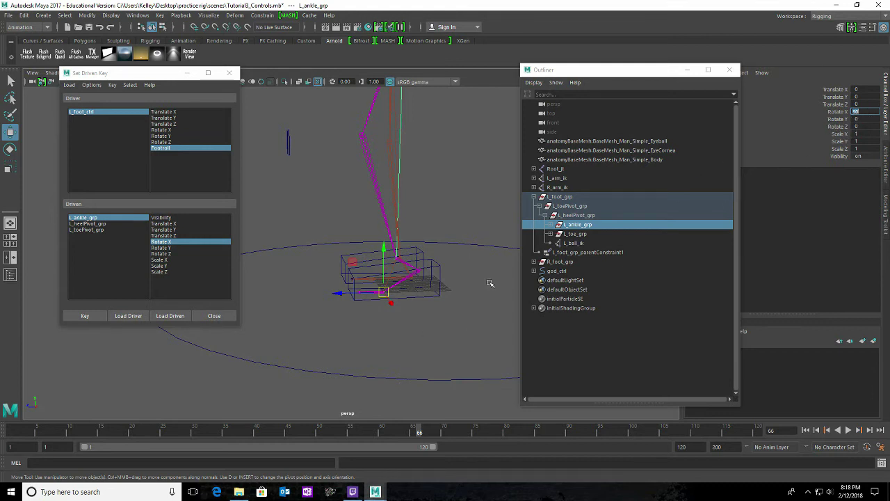
{"action": "left_click_drag", "start_coordinate": [333, 338], "coordinate": [360, 342], "text": "alt"}
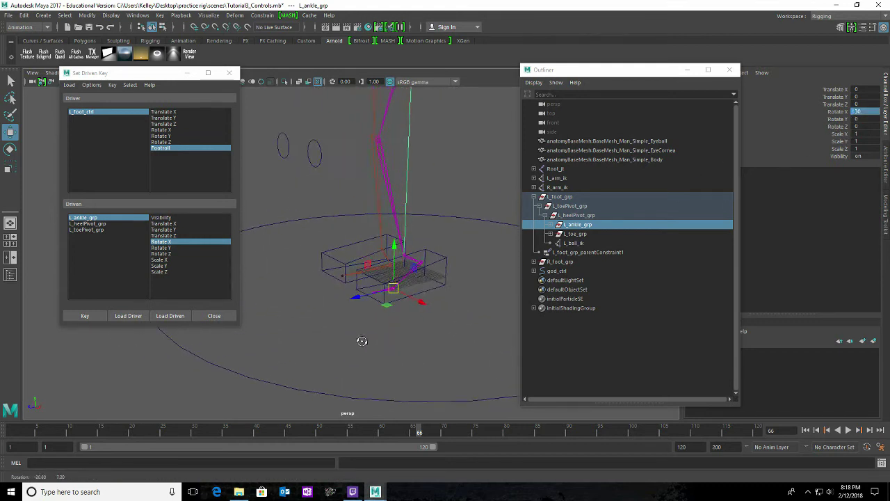
- Key L_ankle_grp's Rotate X against L_foot_ctrl's Footroll for the raised-heel pose
{"action": "left_click", "coordinate": [84, 114]}
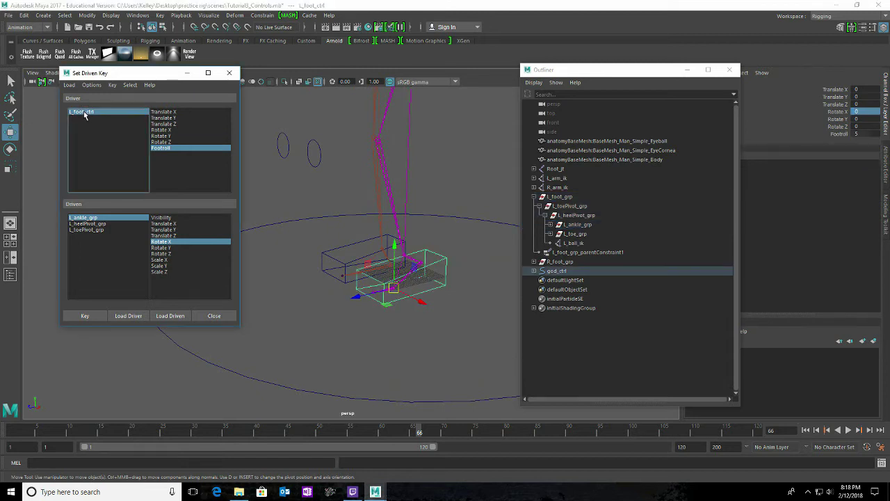
{"action": "left_click", "coordinate": [164, 149]}
{"action": "left_click", "coordinate": [78, 218]}
{"action": "left_click", "coordinate": [167, 241]}
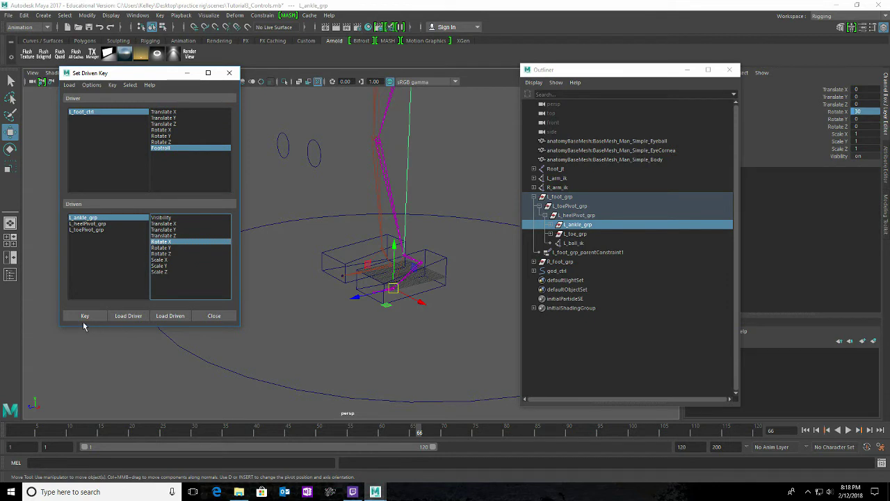
{"action": "left_click", "coordinate": [82, 317]}
{"action": "left_click", "coordinate": [85, 317]}
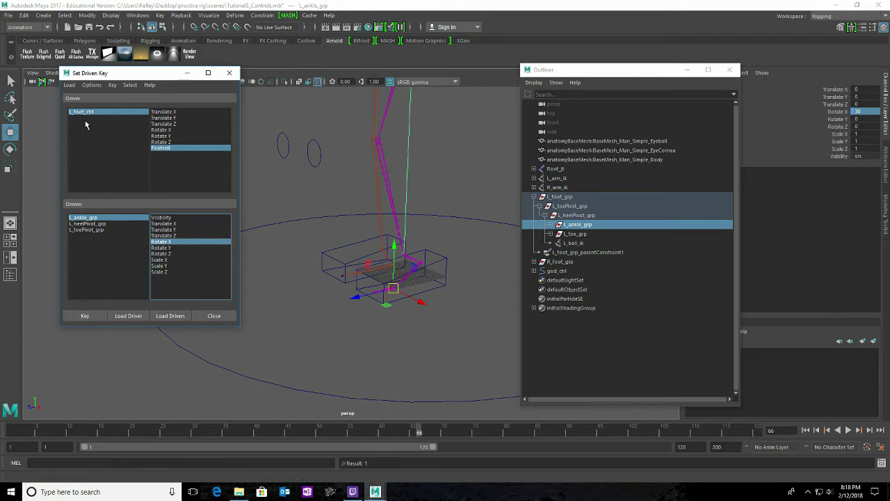
- Select the left foot control and scrub its Footroll value to test the ankle lift
{"action": "left_click", "coordinate": [459, 276]}
{"action": "left_click", "coordinate": [460, 283]}
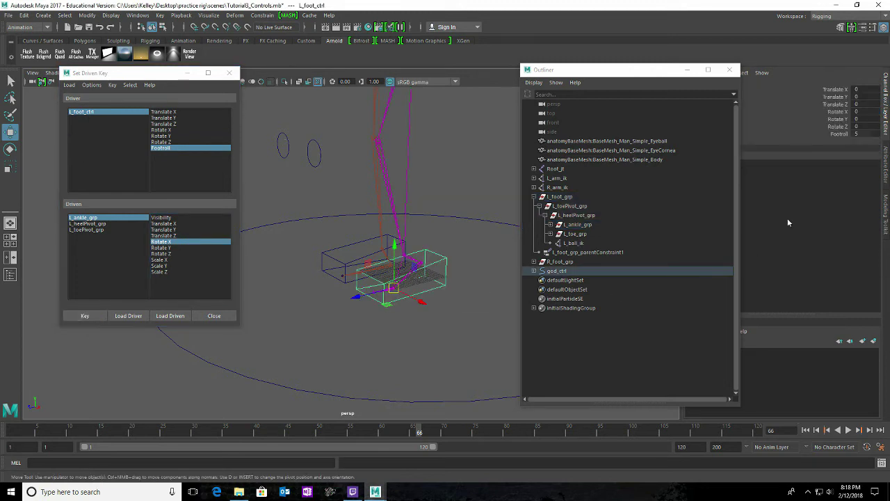
{"action": "left_click", "coordinate": [846, 137]}
{"action": "middle_click_drag", "start_coordinate": [453, 351], "coordinate": [445, 324]}
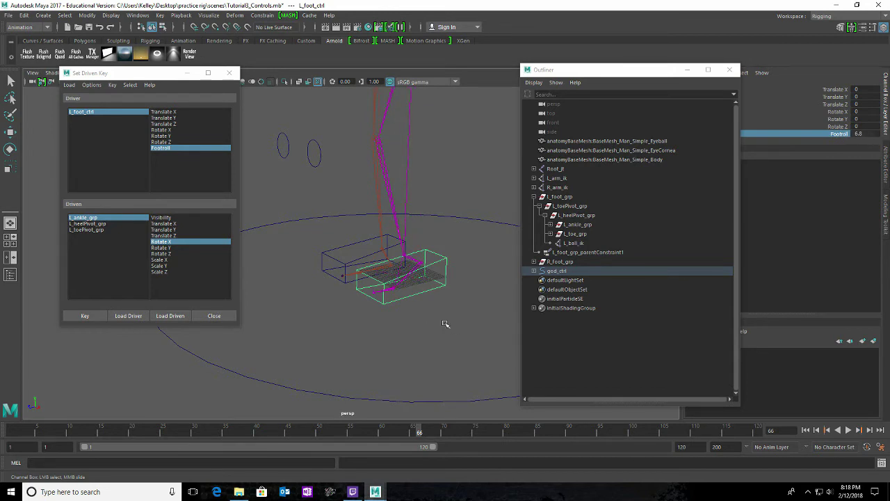
- Set L_foot_ctrl's Footroll to 10 and choose Footroll as the driving channel for the next pose
{"action": "double_click", "coordinate": [872, 133]}
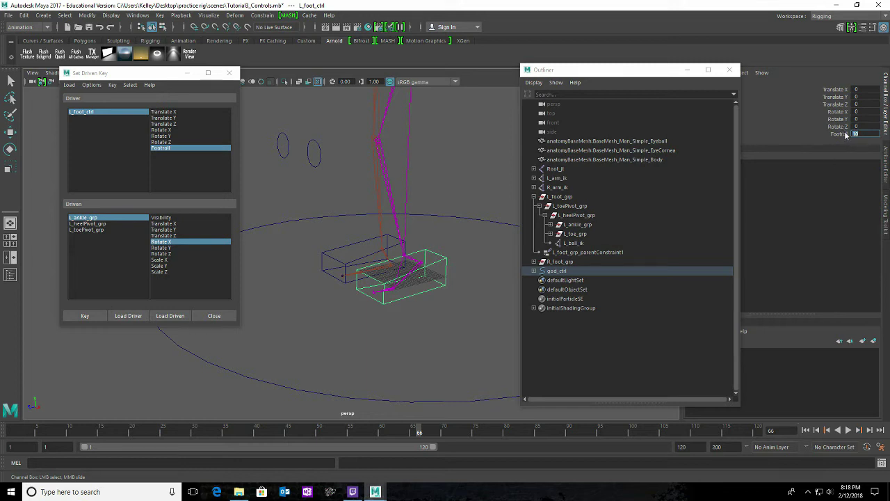
{"action": "left_click", "coordinate": [117, 128]}
{"action": "key", "text": "w"}
{"action": "left_click", "coordinate": [164, 148]}
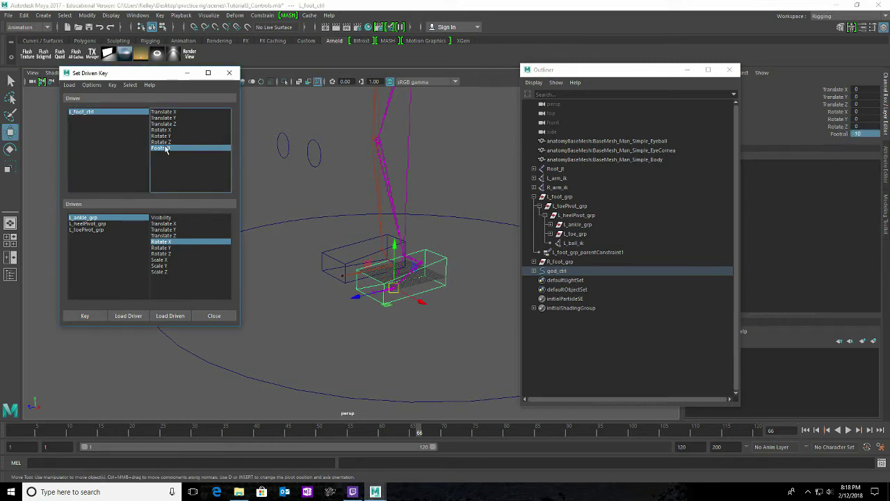
- Set L_toePivot_grp's Rotate X to 20 and key it against L_foot_ctrl's Footroll
{"action": "left_click", "coordinate": [85, 229]}
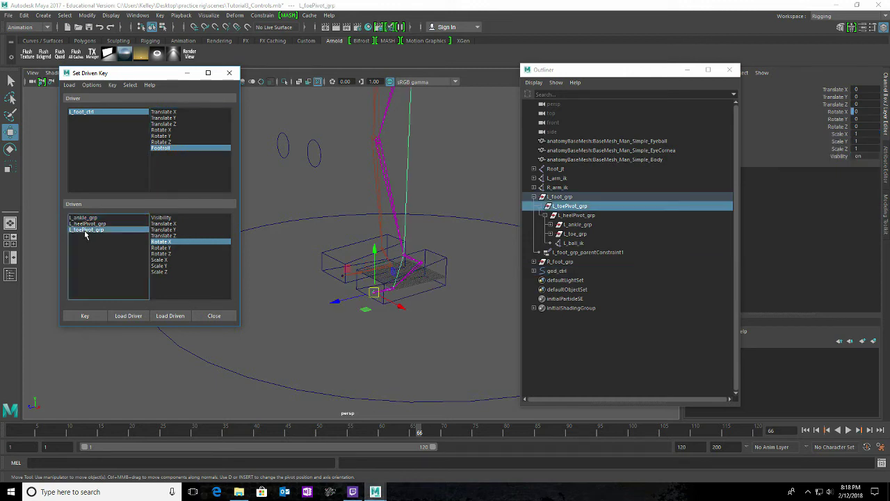
{"action": "double_click", "coordinate": [866, 111]}
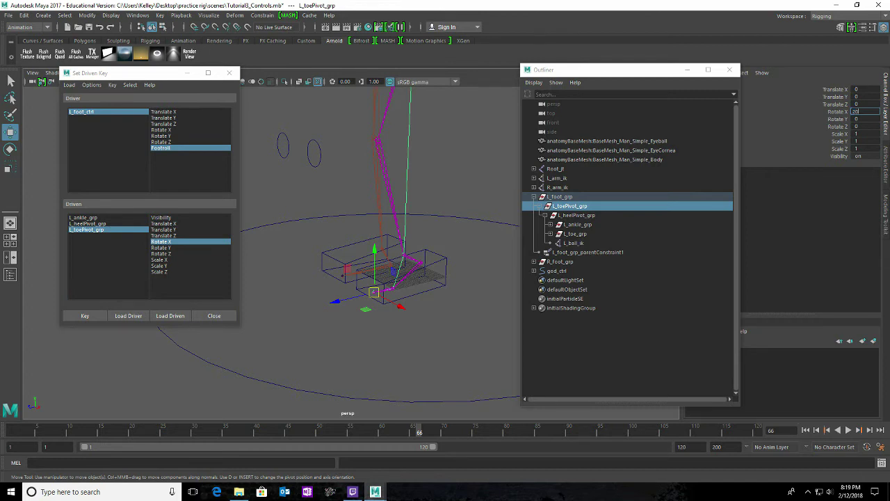
{"action": "type", "text": "20"}
{"action": "key", "text": "Return"}
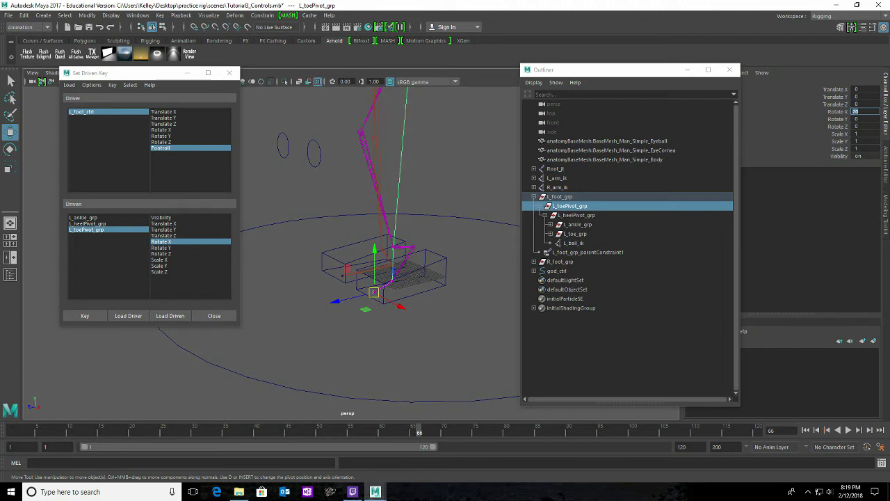
{"action": "left_click", "coordinate": [85, 315]}
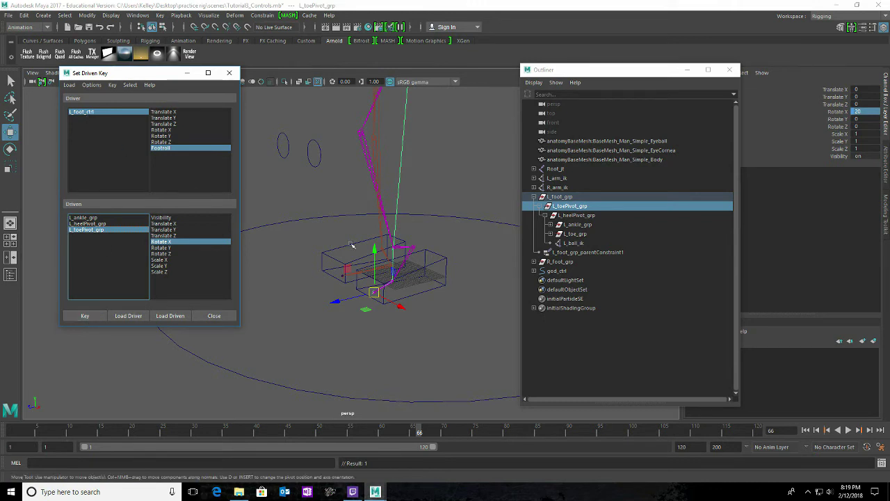
- Select the left foot control, scrub its Footroll to test the toe pivot lift, and reset Footroll to 0
{"action": "left_click", "coordinate": [446, 264]}
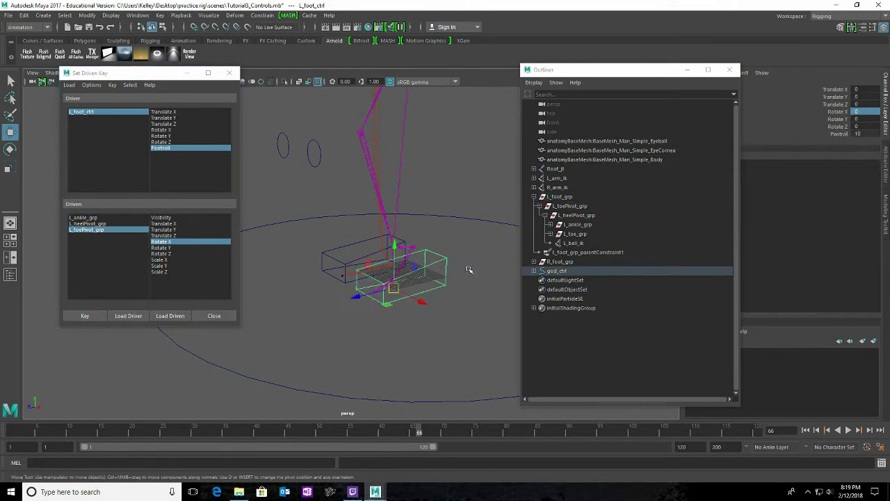
{"action": "left_click", "coordinate": [840, 134]}
{"action": "mouse_move", "coordinate": [431, 360]}
{"action": "middle_mouse_down"}
{"action": "mouse_move", "coordinate": [356, 352]}
{"action": "mouse_move", "coordinate": [376, 355]}
{"action": "mouse_move", "coordinate": [360, 362]}
{"action": "mouse_move", "coordinate": [443, 367]}
{"action": "mouse_move", "coordinate": [329, 352]}
{"action": "mouse_move", "coordinate": [437, 370]}
{"action": "mouse_move", "coordinate": [342, 350]}
{"action": "mouse_move", "coordinate": [427, 369]}
{"action": "mouse_move", "coordinate": [440, 356]}
{"action": "middle_mouse_up"}
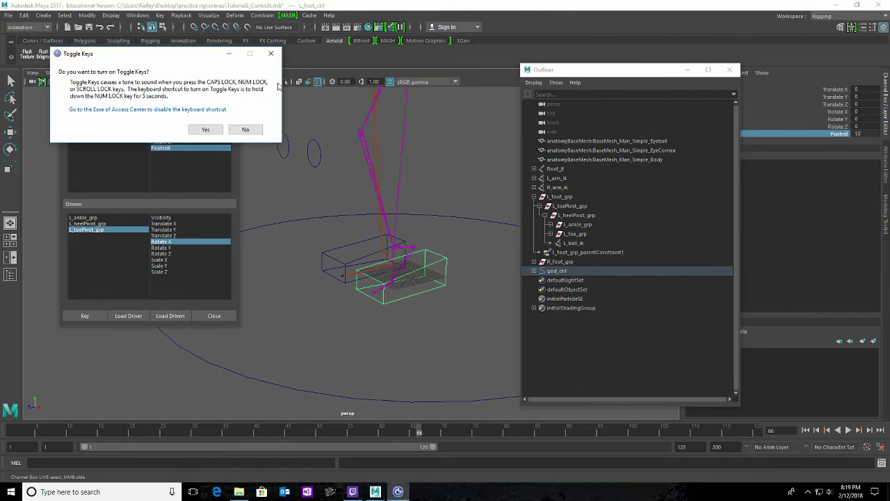
{"action": "left_click", "coordinate": [271, 53]}
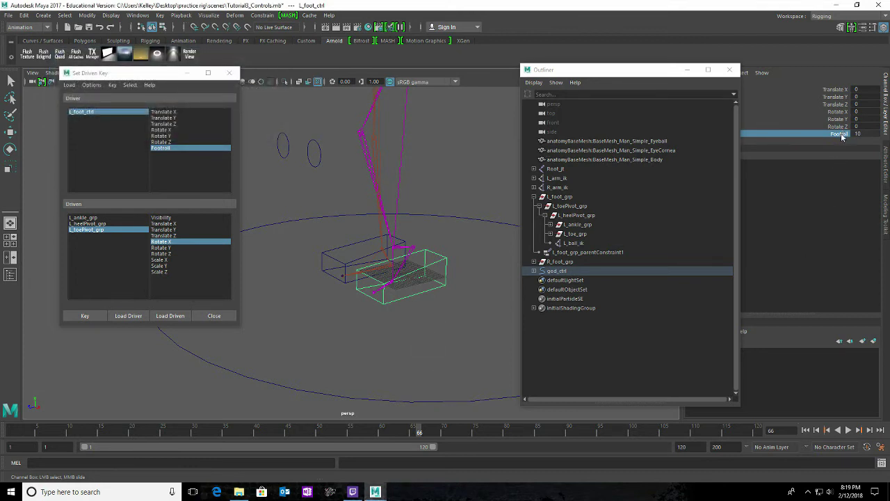
{"action": "middle_click_drag", "start_coordinate": [448, 302], "coordinate": [448, 321]}
{"action": "double_click", "coordinate": [870, 133]}
{"action": "type", "text": "0"}
{"action": "key", "text": "Return"}
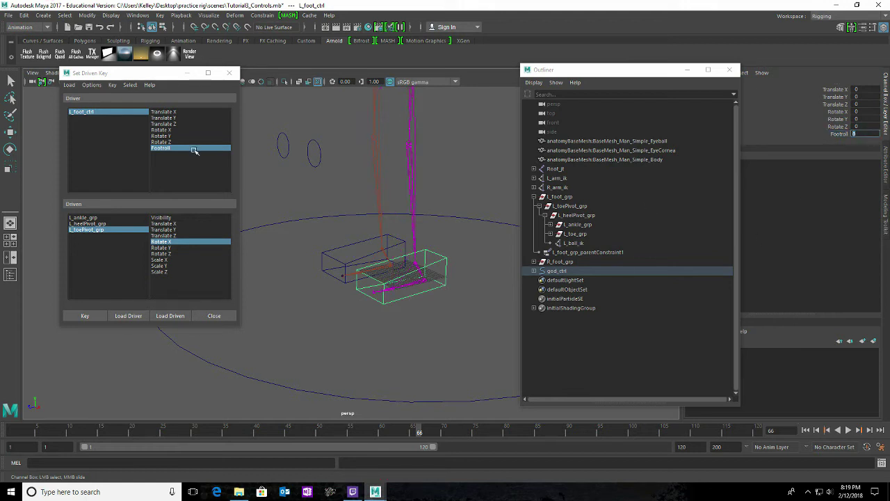
- Open the Graph Editor and display the Rotate X driven-key curve of L_toePivot_grp
{"action": "left_click", "coordinate": [137, 15]}
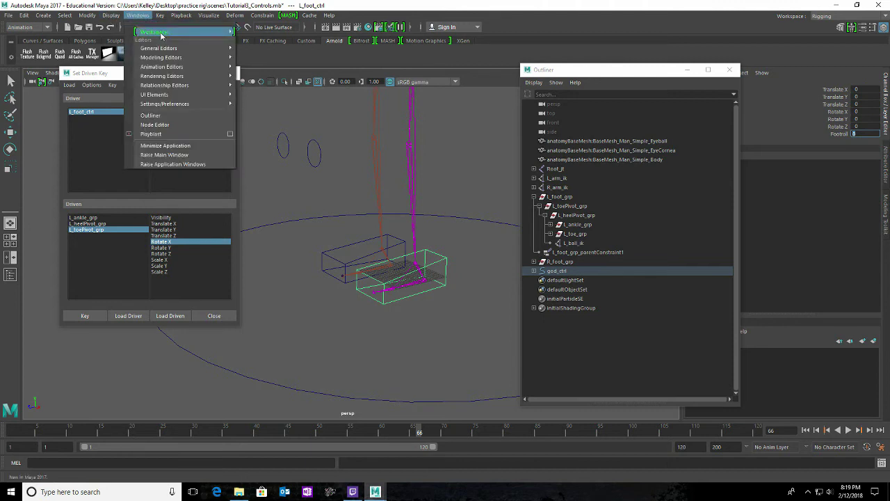
{"action": "mouse_move", "coordinate": [167, 67]}
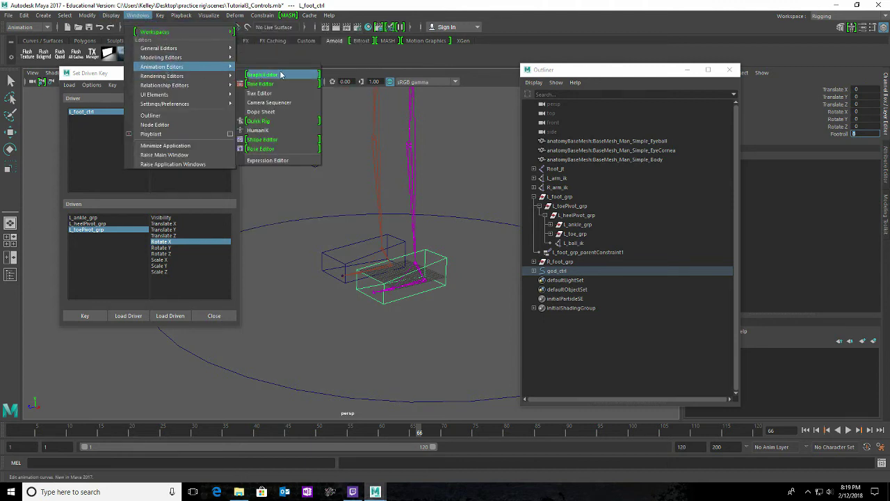
{"action": "left_click", "coordinate": [275, 77]}
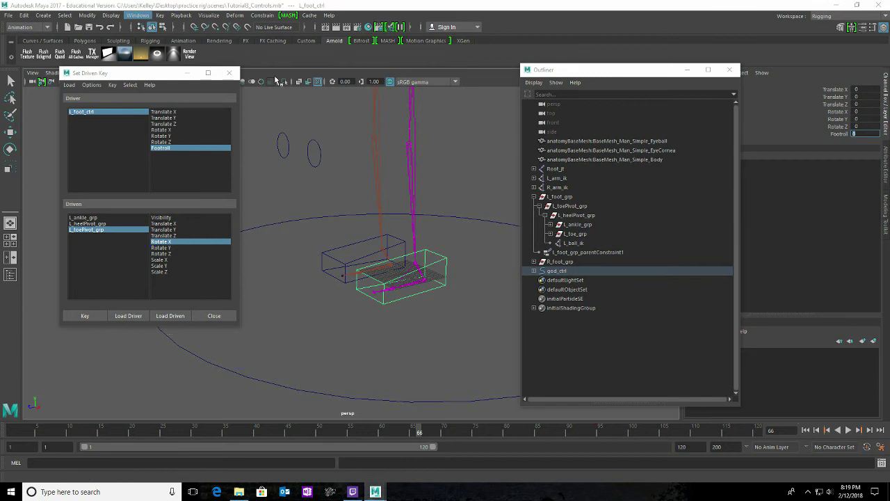
{"action": "left_click_drag", "start_coordinate": [414, 151], "coordinate": [713, 225]}
{"action": "left_click", "coordinate": [162, 150]}
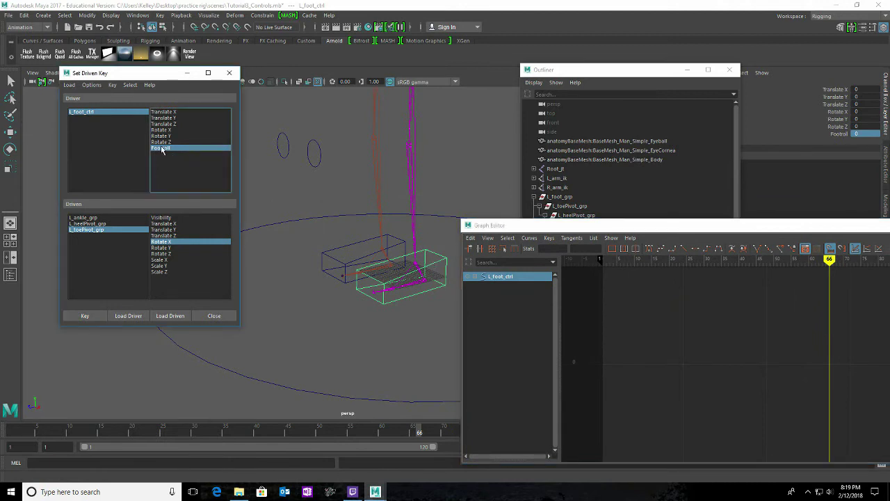
{"action": "left_click", "coordinate": [478, 277]}
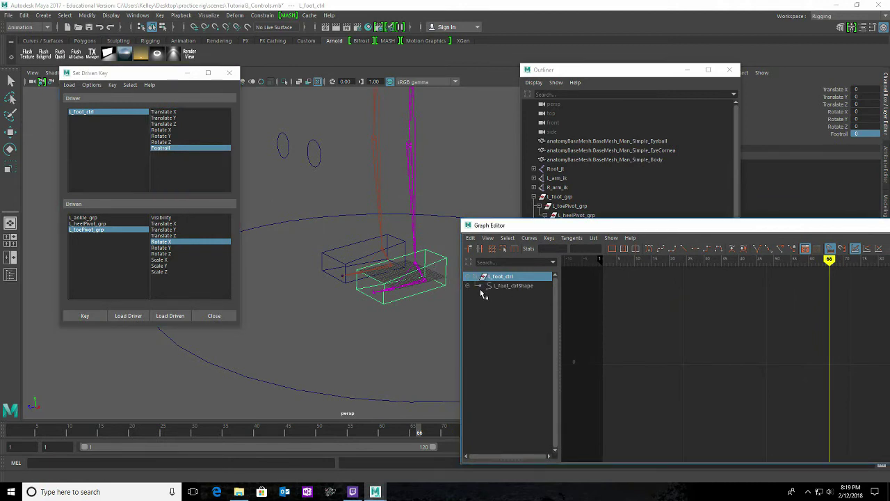
{"action": "left_click_drag", "start_coordinate": [571, 234], "coordinate": [531, 168]}
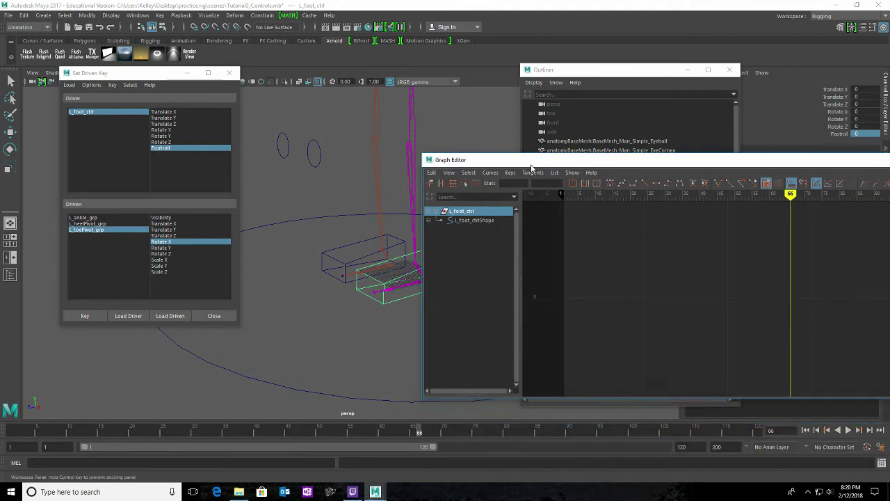
{"action": "left_click", "coordinate": [89, 231]}
{"action": "left_click_drag", "start_coordinate": [571, 164], "coordinate": [386, 82]}
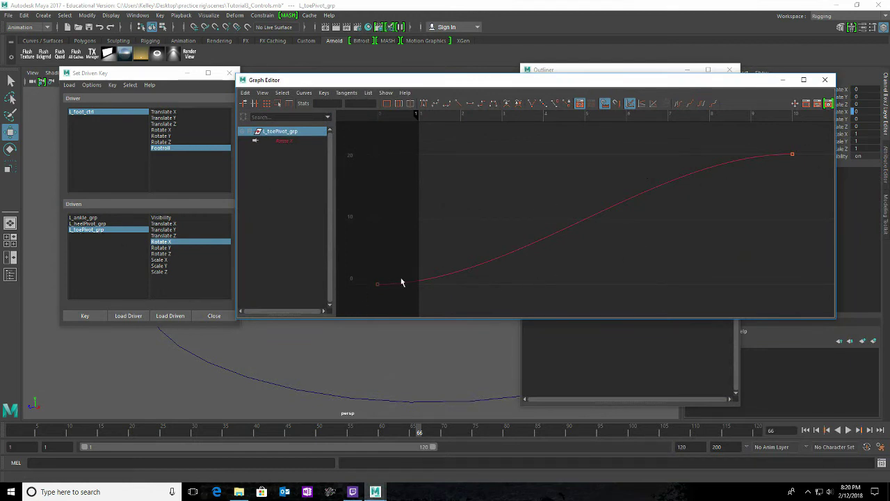
- Shift the first key of L_toePivot_grp's Rotate X curve to Footroll 5, keeping its value at 0, and close the Graph Editor
{"action": "left_click_drag", "start_coordinate": [363, 264], "coordinate": [390, 295]}
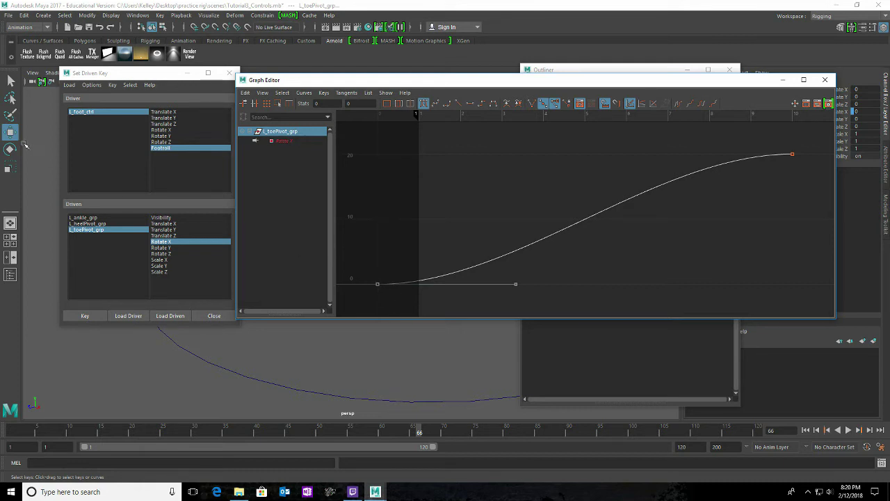
{"action": "left_click", "coordinate": [376, 285]}
{"action": "middle_click_drag", "start_coordinate": [376, 286], "coordinate": [585, 285], "text": "shift"}
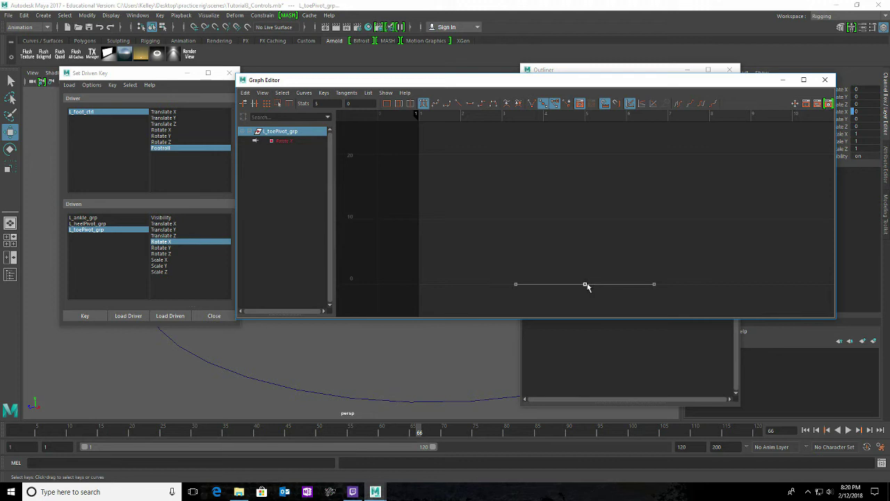
{"action": "left_click", "coordinate": [824, 80]}
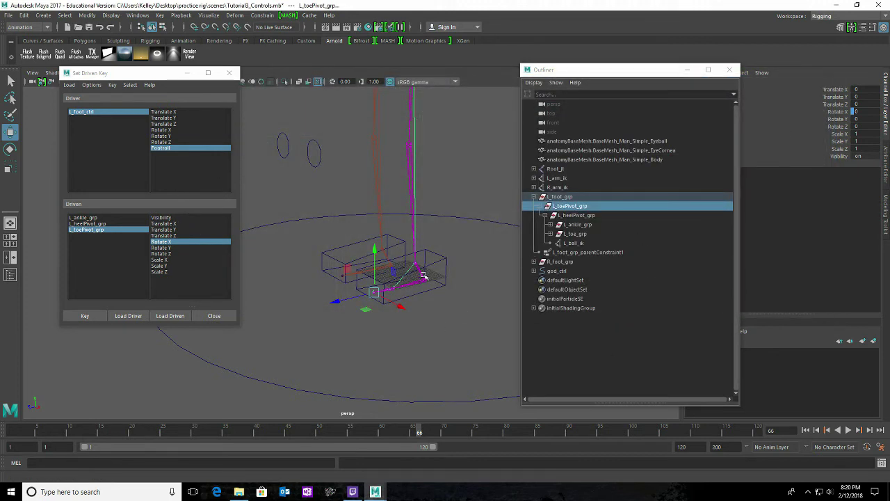
- Scrub Footroll on the left foot control to test the delayed toe pivot roll, and return it to 0
{"action": "left_click", "coordinate": [446, 267]}
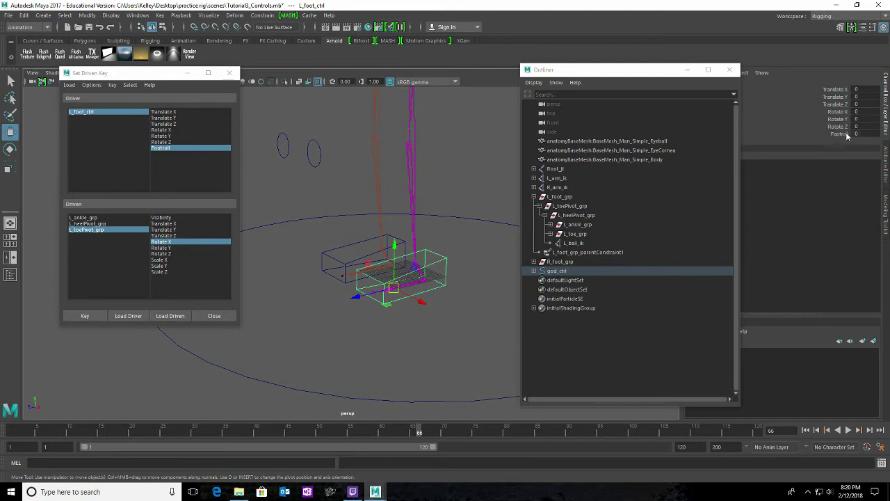
{"action": "left_click", "coordinate": [846, 134]}
{"action": "middle_click_drag", "start_coordinate": [466, 367], "coordinate": [516, 353]}
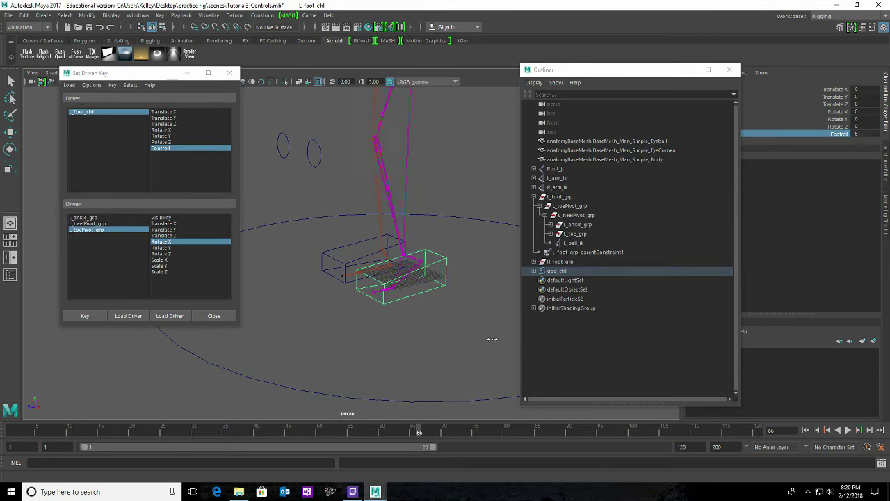
{"action": "middle_click_drag", "start_coordinate": [505, 335], "coordinate": [462, 345]}
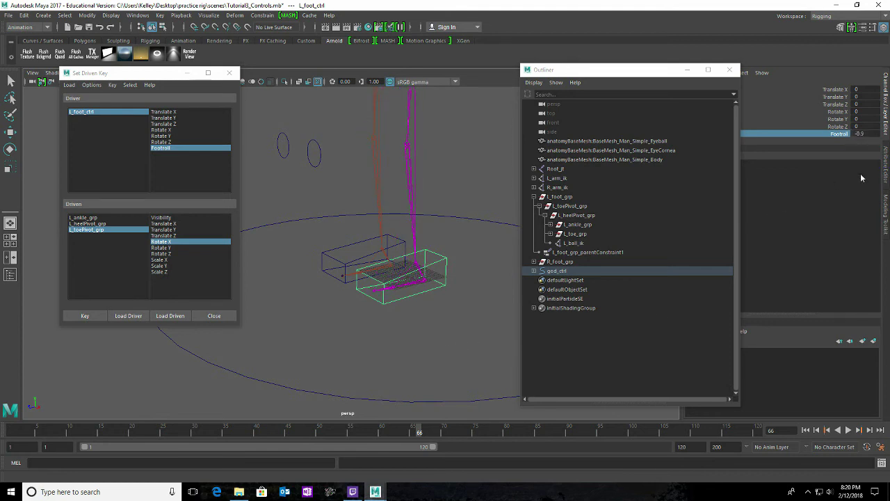
{"action": "left_click", "coordinate": [859, 134]}
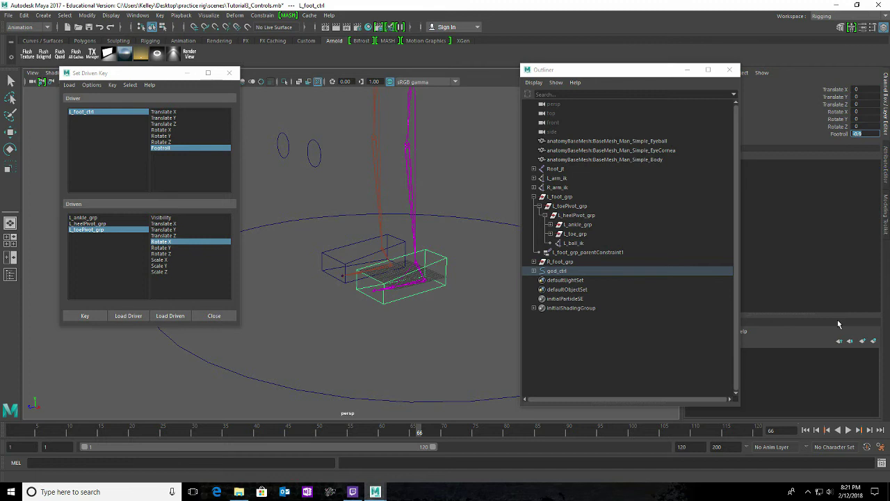
{"action": "type", "text": "0"}
{"action": "key", "text": "Return"}
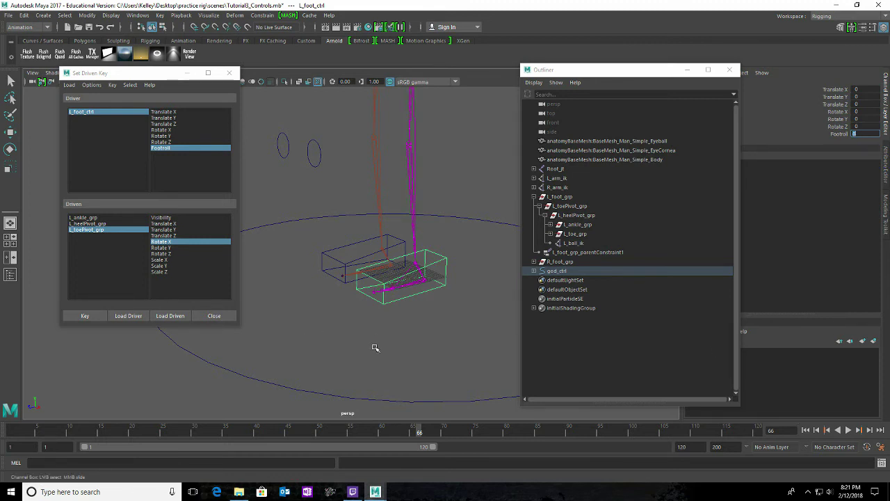
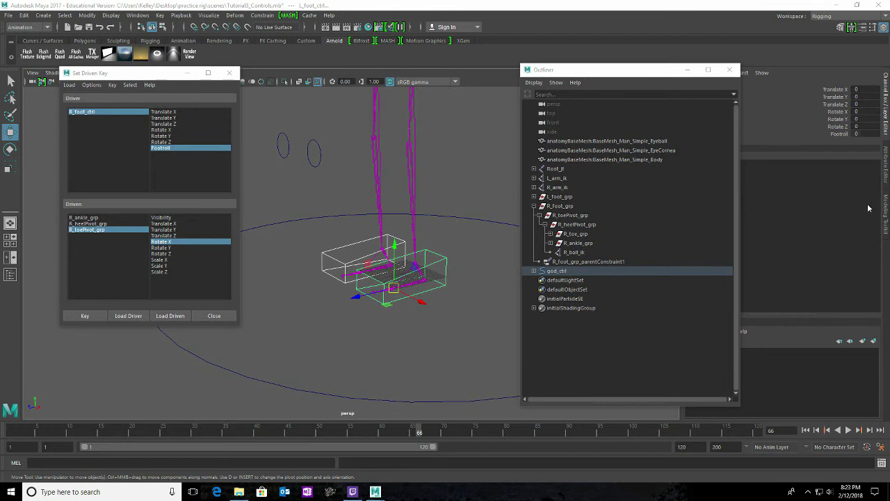
- Test Footroll on both foot controls together by scrubbing it, and reset it to 0
{"action": "left_click", "coordinate": [836, 134]}
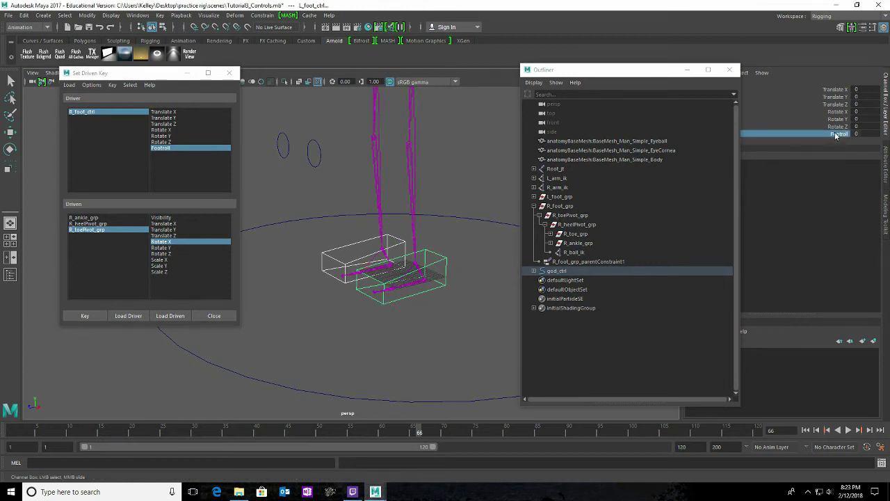
{"action": "middle_click_drag", "start_coordinate": [420, 356], "coordinate": [441, 368]}
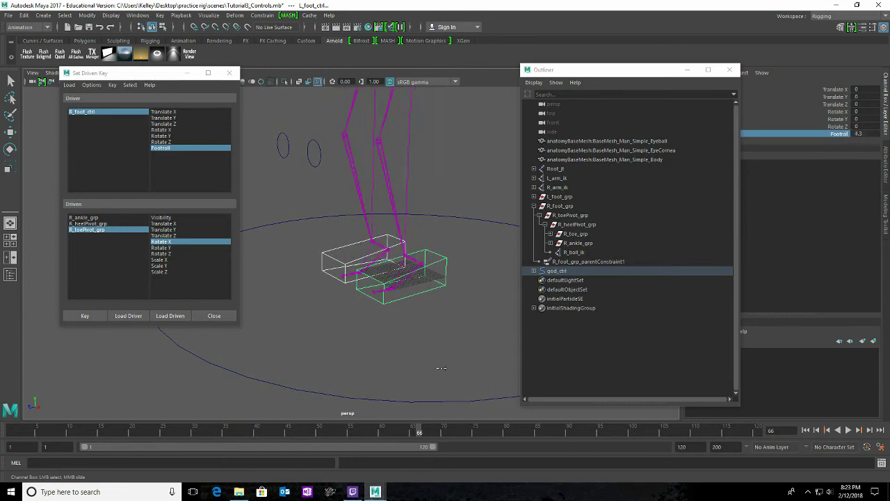
{"action": "double_click", "coordinate": [866, 133]}
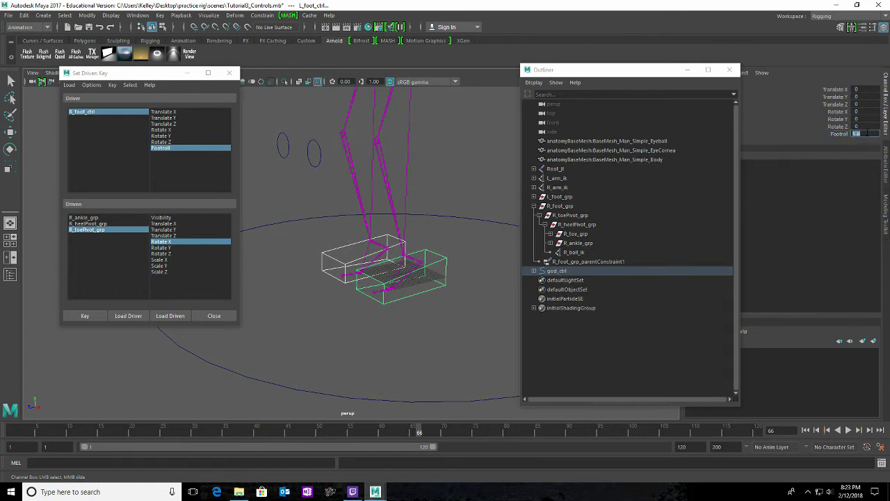
{"action": "type", "text": "0"}
{"action": "key", "text": "Return"}
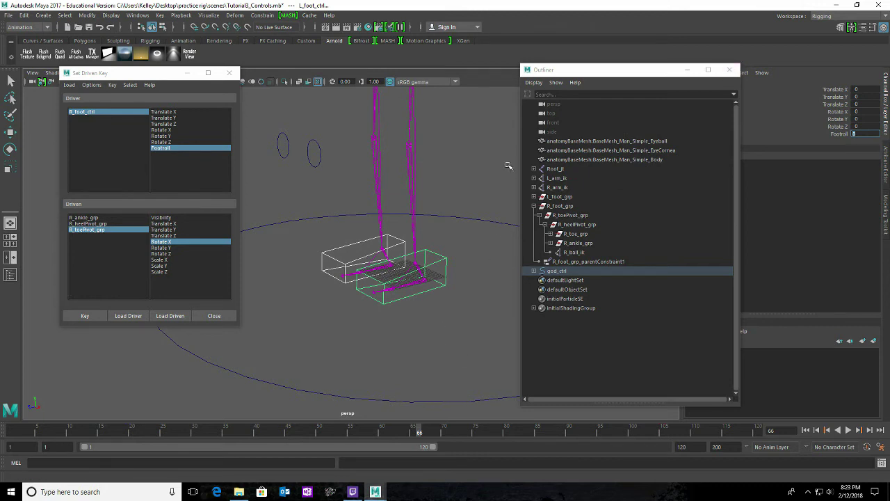
- Select the left hand control L_hand_ctrl and load it as the driver for the finger roll driven keys
{"action": "left_click_drag", "start_coordinate": [509, 165], "coordinate": [349, 341], "text": "alt"}
{"action": "right_click_drag", "start_coordinate": [350, 341], "coordinate": [443, 295], "text": "alt"}
{"action": "left_click_drag", "start_coordinate": [443, 295], "coordinate": [384, 238], "text": "alt"}
{"action": "right_click_drag", "start_coordinate": [385, 238], "coordinate": [434, 340], "text": "alt"}
{"action": "middle_click_drag", "start_coordinate": [434, 340], "coordinate": [432, 331], "text": "alt"}
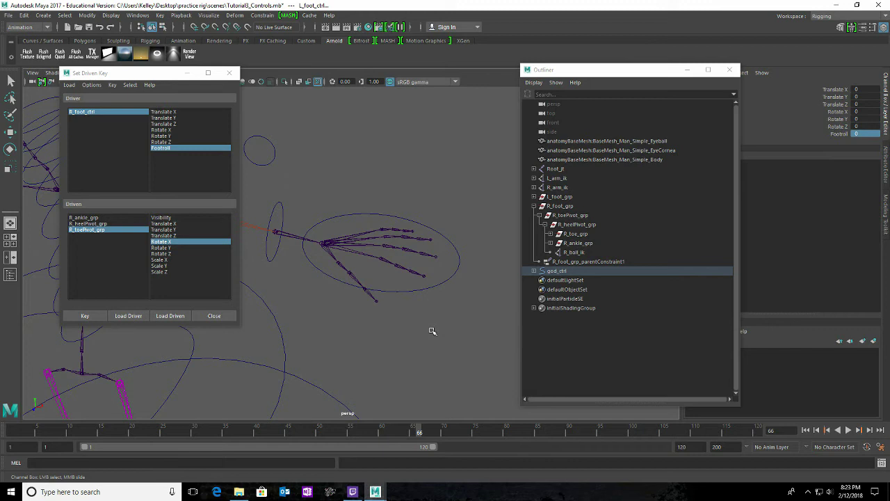
{"action": "left_click_drag", "start_coordinate": [401, 341], "coordinate": [414, 307], "text": "alt"}
{"action": "left_click", "coordinate": [425, 292]}
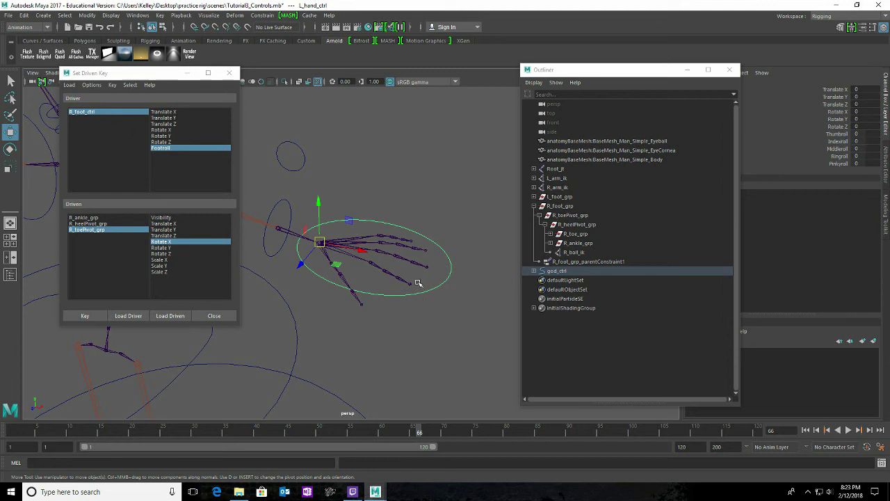
{"action": "left_click", "coordinate": [128, 317]}
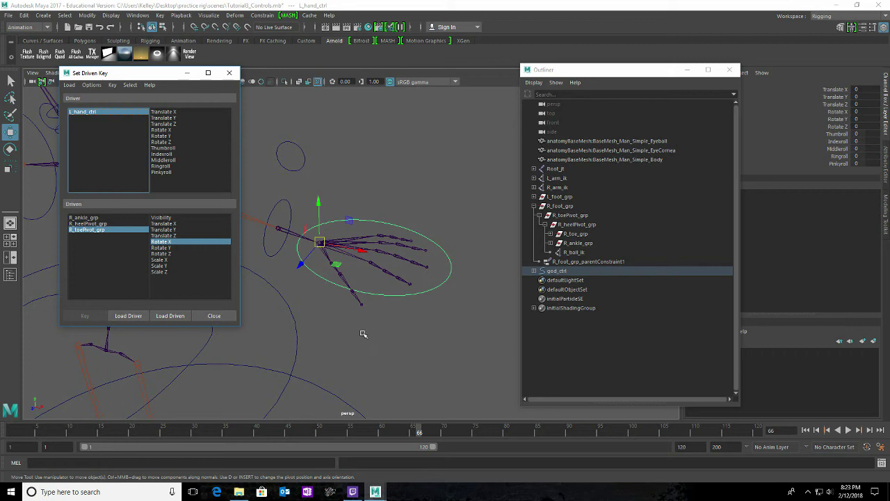
- Inspect the left thumb chain in the viewport by selecting its joints one by one from the tip to L_thumb1_jt
{"action": "left_click_drag", "start_coordinate": [367, 334], "coordinate": [405, 349], "text": "alt"}
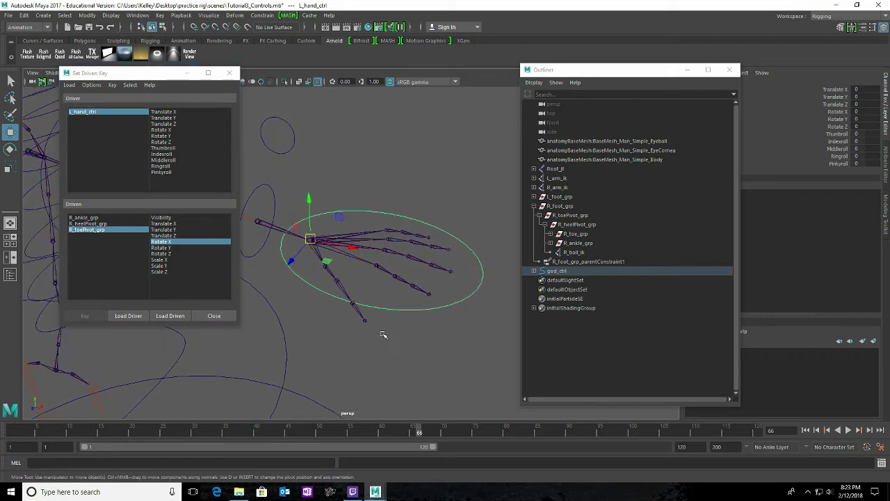
{"action": "left_click", "coordinate": [364, 321]}
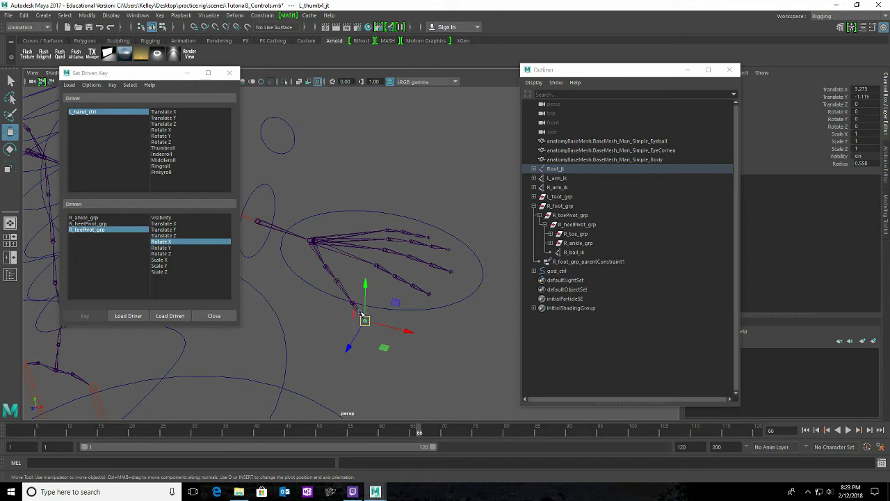
{"action": "left_click", "coordinate": [324, 265]}
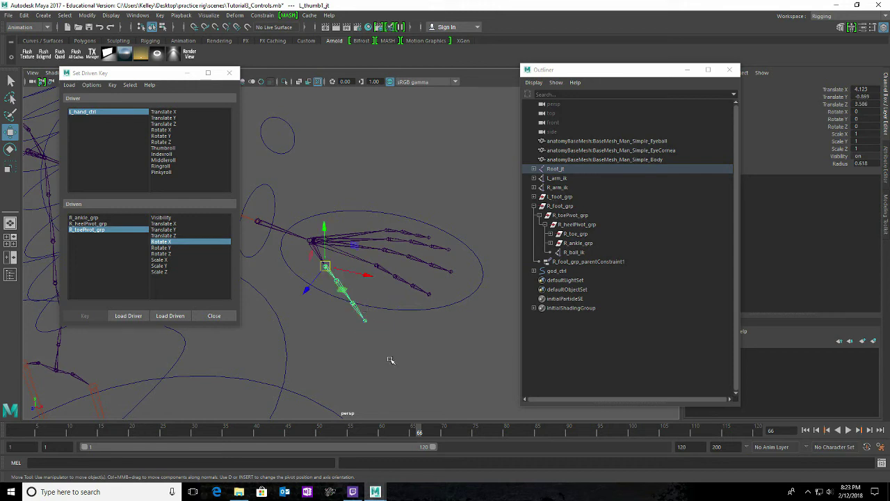
{"action": "right_click_drag", "start_coordinate": [362, 363], "coordinate": [441, 374], "text": "alt"}
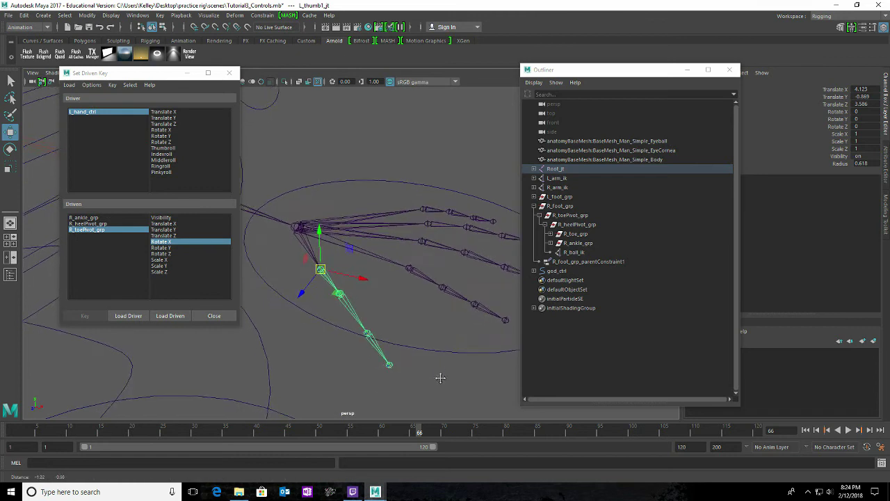
{"action": "left_click", "coordinate": [391, 366]}
{"action": "left_click", "coordinate": [367, 333]}
{"action": "left_click", "coordinate": [350, 308]}
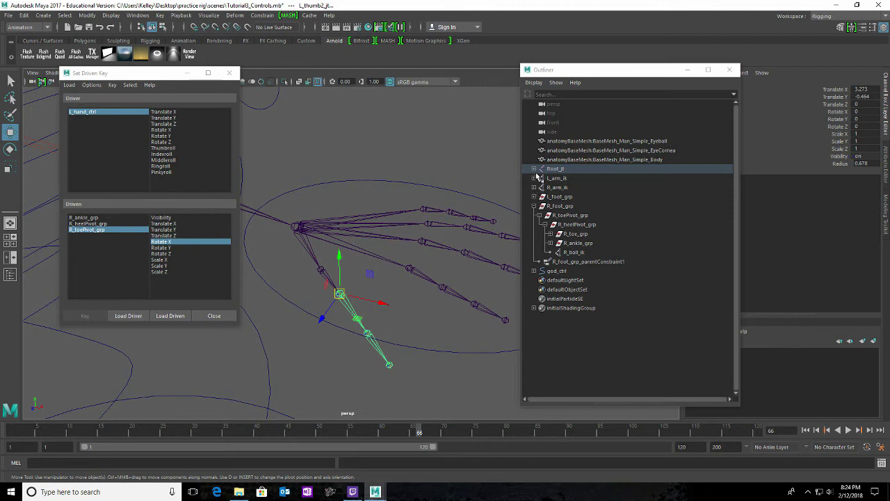
- Expand the Root_jt hierarchy through the back joints and left arm to L_hand_jt, and select the first joints of all five digits
{"action": "left_click", "coordinate": [534, 169]}
{"action": "left_click", "coordinate": [539, 196]}
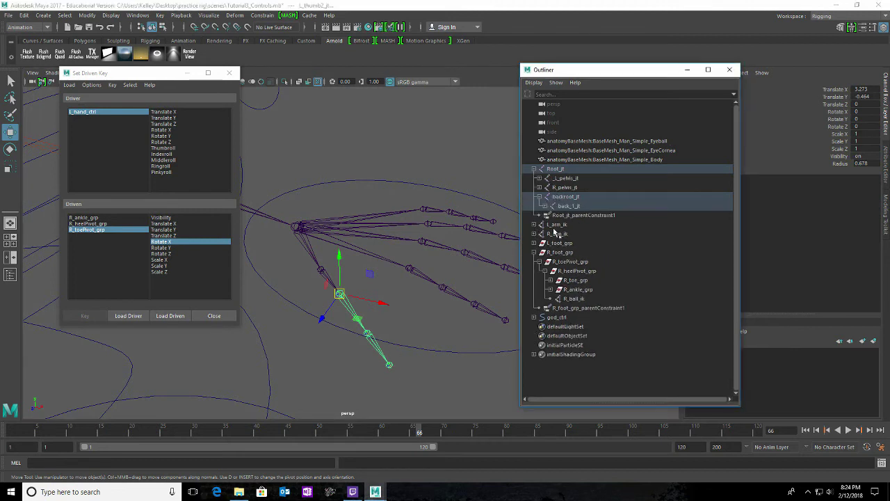
{"action": "left_click", "coordinate": [544, 206]}
{"action": "left_click", "coordinate": [551, 215]}
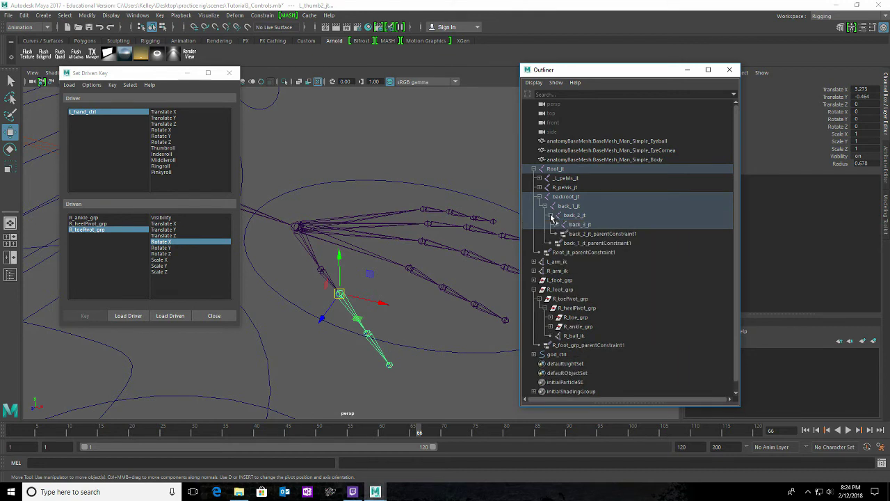
{"action": "left_click", "coordinate": [556, 225]}
{"action": "left_click", "coordinate": [562, 234]}
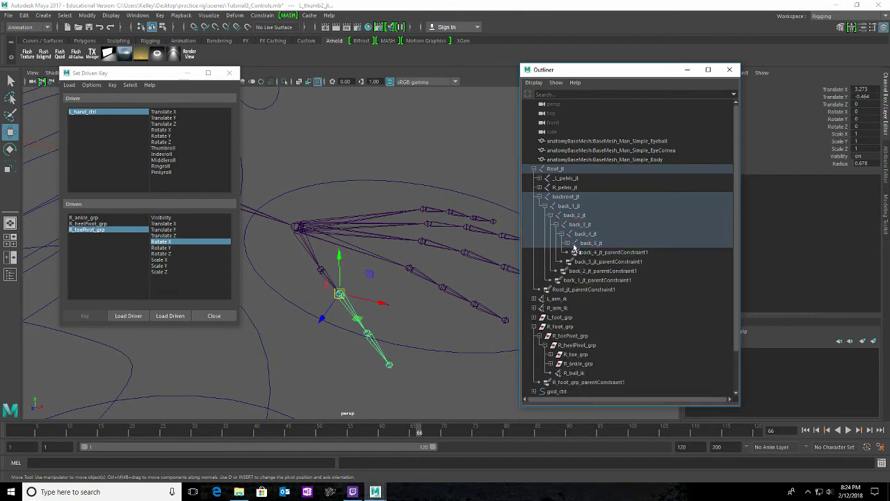
{"action": "left_click", "coordinate": [567, 243]}
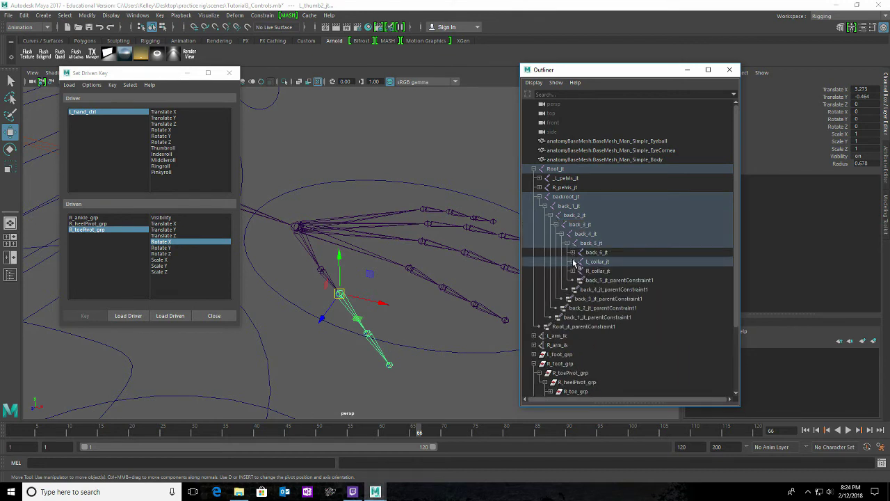
{"action": "left_click", "coordinate": [573, 261]}
{"action": "left_click", "coordinate": [578, 271]}
{"action": "left_click", "coordinate": [583, 281]}
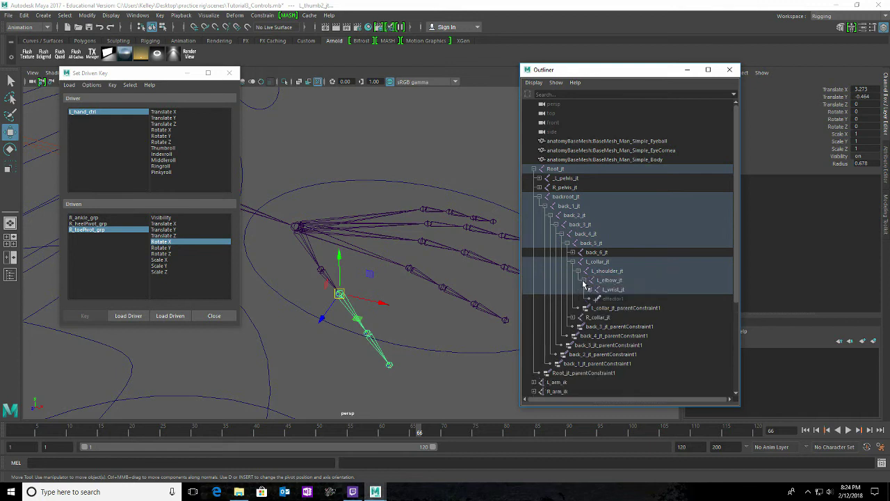
{"action": "left_click", "coordinate": [590, 290]}
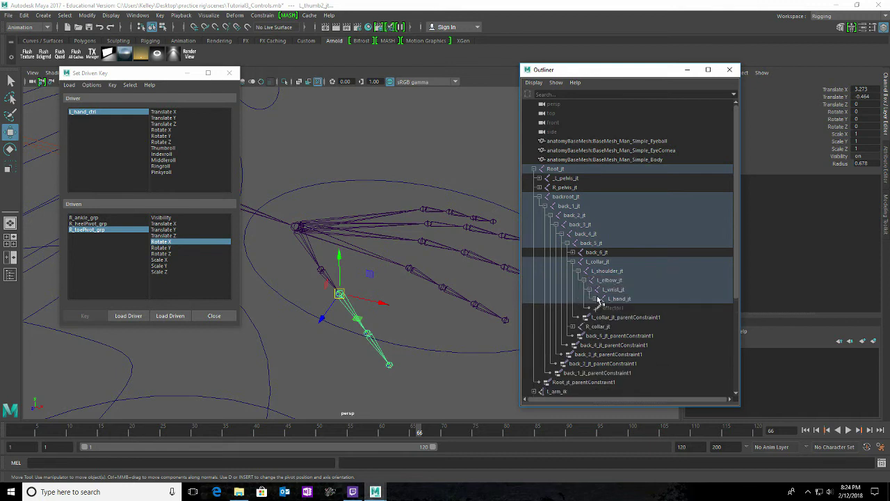
{"action": "left_click", "coordinate": [596, 299]}
{"action": "left_click_drag", "start_coordinate": [634, 309], "coordinate": [634, 348]}
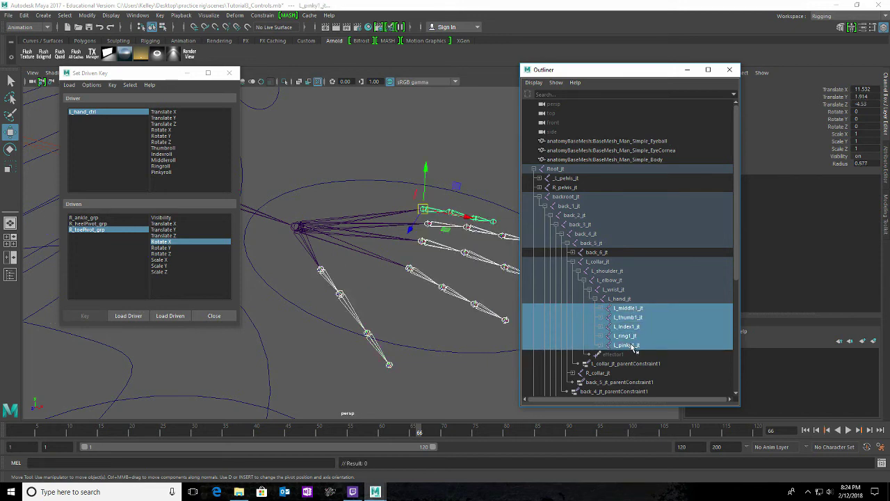
- Expand the thumb chain under L_hand_jt and select L_thumb1_jt through L_thumb4_jt
{"action": "left_click", "coordinate": [603, 317]}
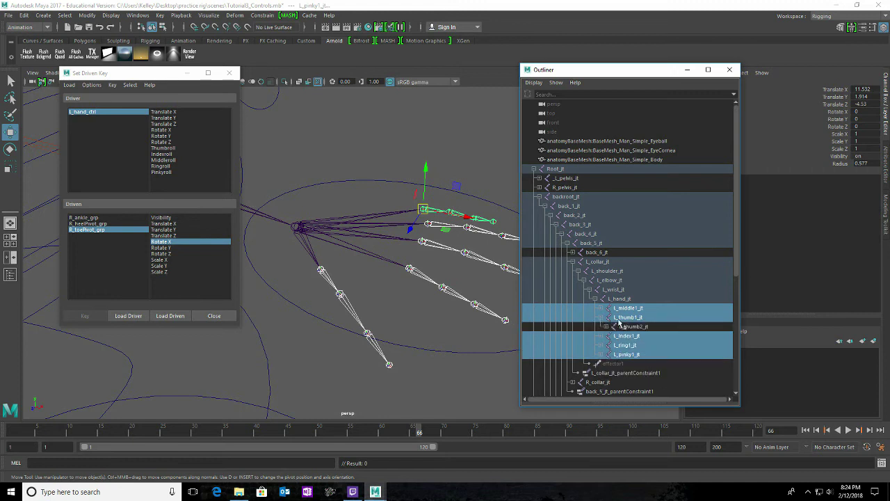
{"action": "left_click", "coordinate": [444, 385]}
{"action": "left_click", "coordinate": [606, 327]}
{"action": "left_click", "coordinate": [616, 336]}
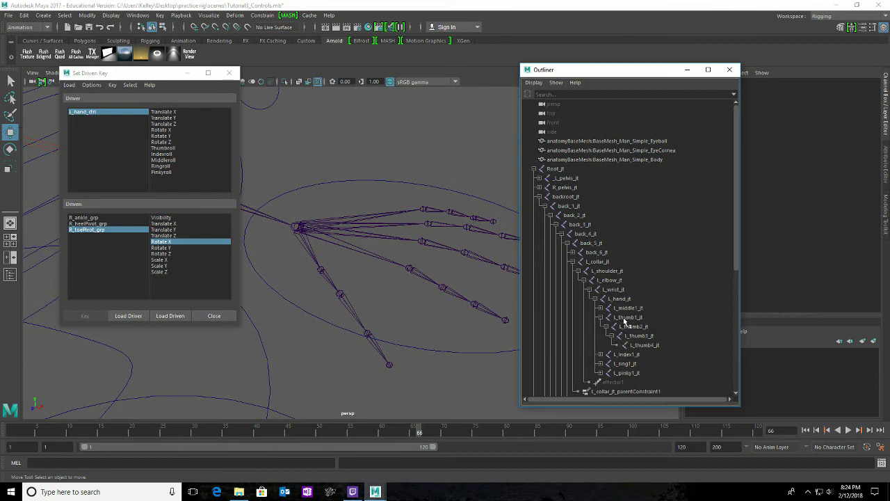
{"action": "left_click", "coordinate": [628, 318]}
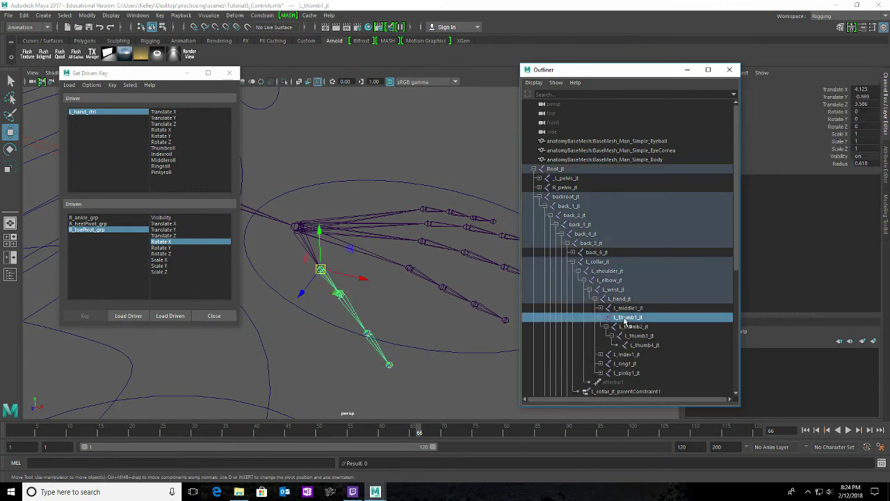
{"action": "left_click_drag", "start_coordinate": [626, 322], "coordinate": [654, 348]}
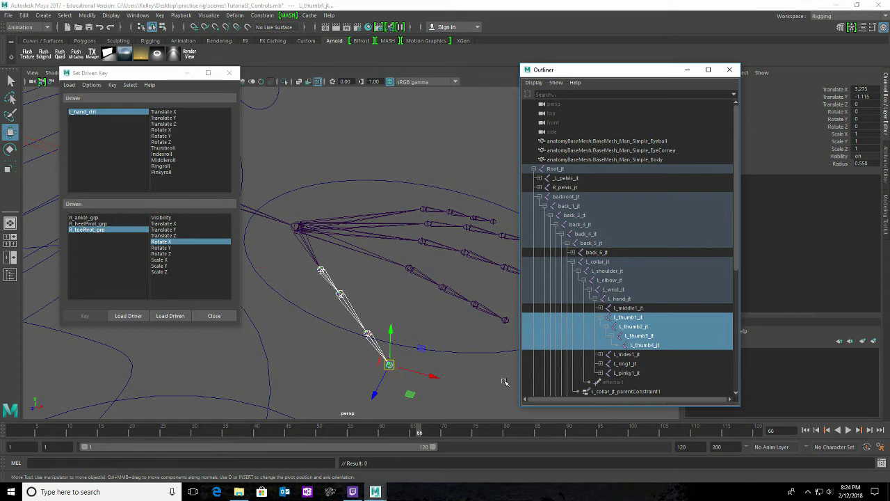
{"action": "left_click_drag", "start_coordinate": [485, 382], "coordinate": [461, 377], "text": "alt"}
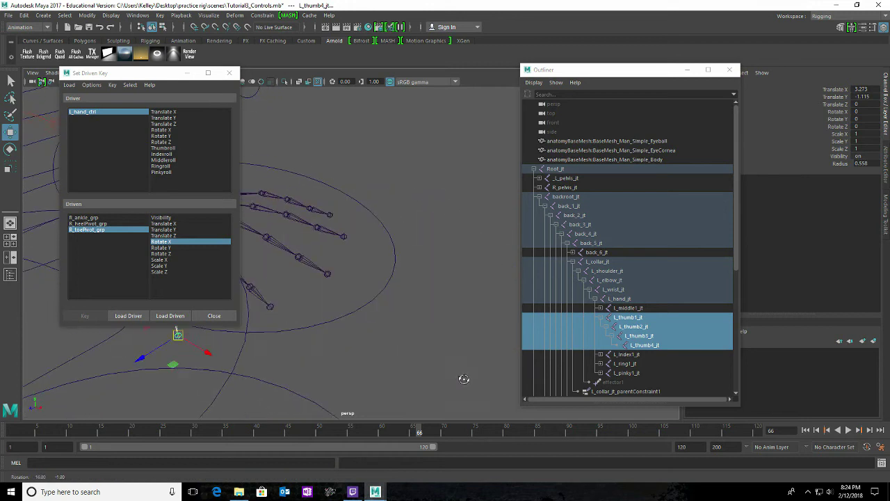
{"action": "mouse_move", "coordinate": [422, 342]}
{"action": "left_mouse_down", "text": "alt"}
{"action": "mouse_move", "coordinate": [493, 350]}
{"action": "mouse_move", "coordinate": [467, 350]}
{"action": "mouse_move", "coordinate": [398, 320]}
{"action": "mouse_move", "coordinate": [433, 336]}
{"action": "left_mouse_up", "text": "alt"}
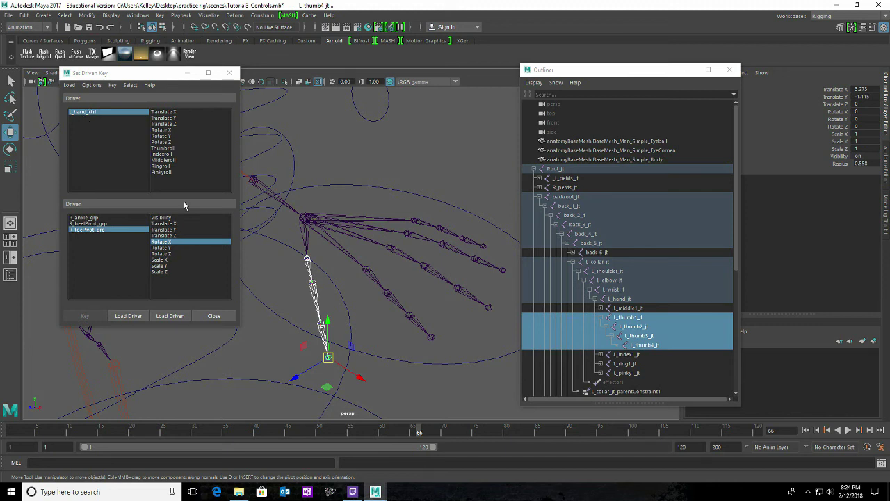
- Expand the left index chain, select L_Index1_jt through L_Index4_jt and load them as the driven objects
{"action": "left_click", "coordinate": [601, 317]}
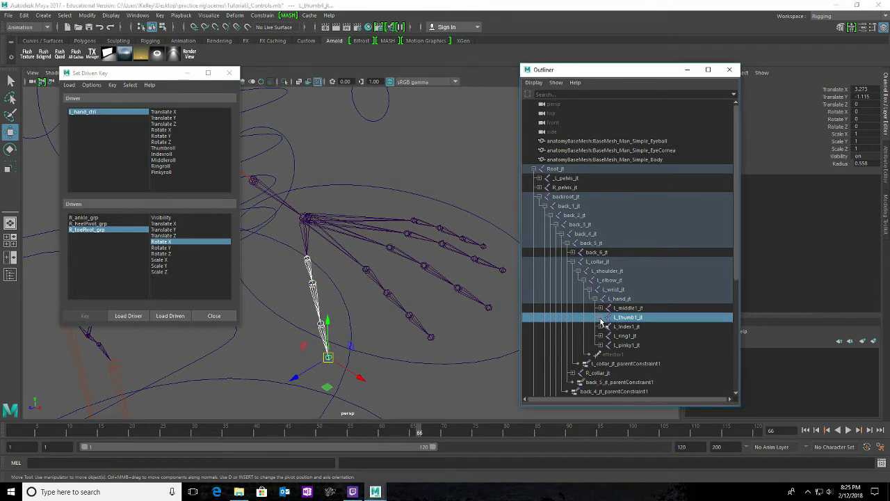
{"action": "left_click", "coordinate": [600, 327]}
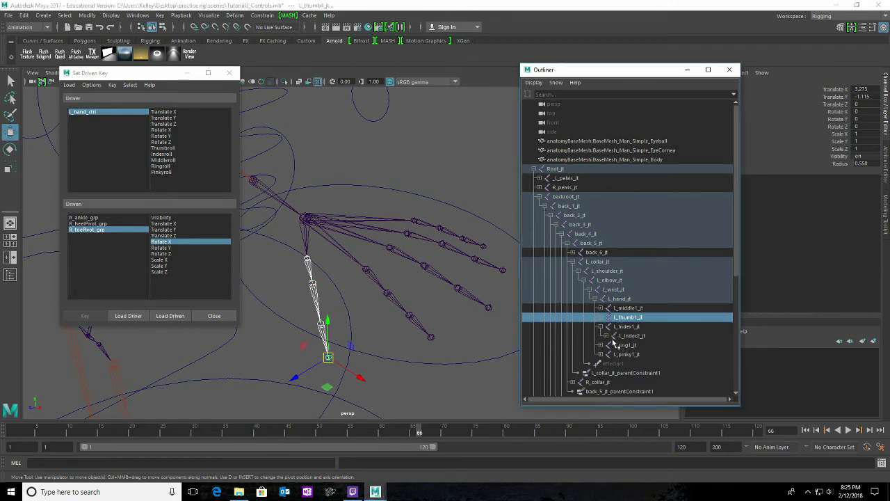
{"action": "left_click", "coordinate": [606, 336]}
{"action": "left_click", "coordinate": [612, 345]}
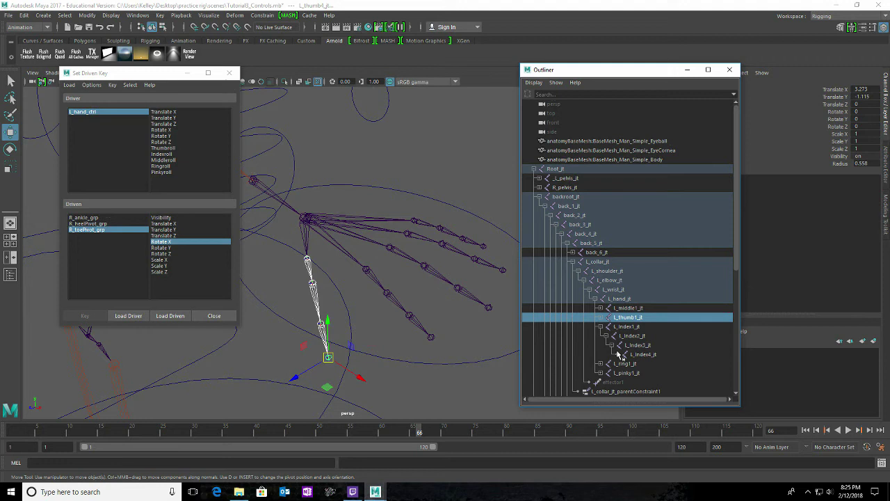
{"action": "left_click_drag", "start_coordinate": [621, 330], "coordinate": [645, 355]}
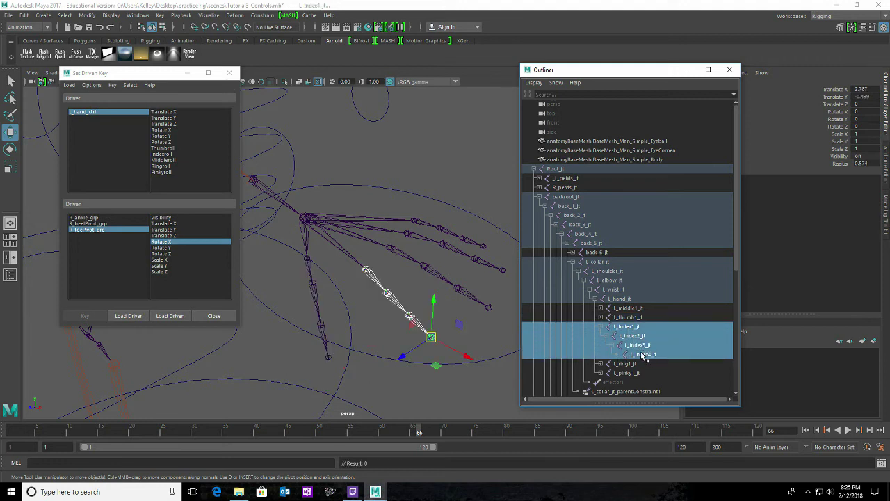
{"action": "left_click_drag", "start_coordinate": [462, 325], "coordinate": [401, 342], "text": "alt"}
{"action": "middle_click_drag", "start_coordinate": [401, 342], "coordinate": [394, 345], "text": "alt"}
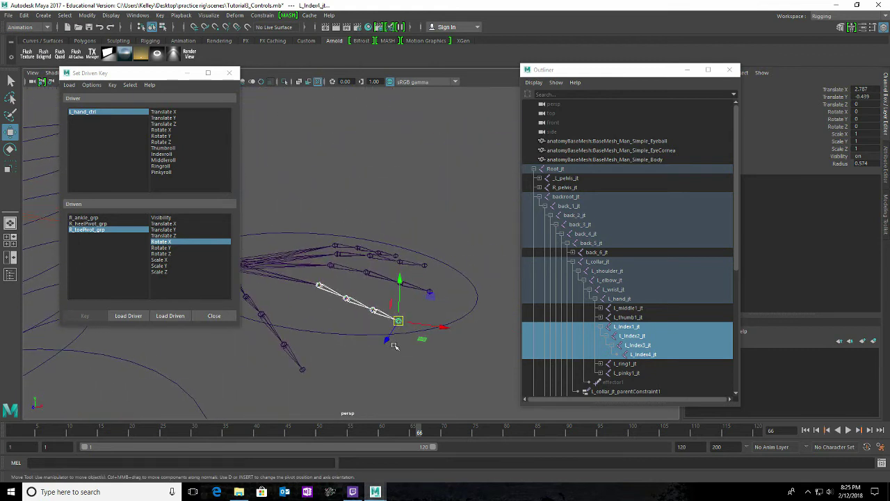
{"action": "left_click", "coordinate": [174, 316]}
{"action": "left_click_drag", "start_coordinate": [83, 218], "coordinate": [84, 236]}
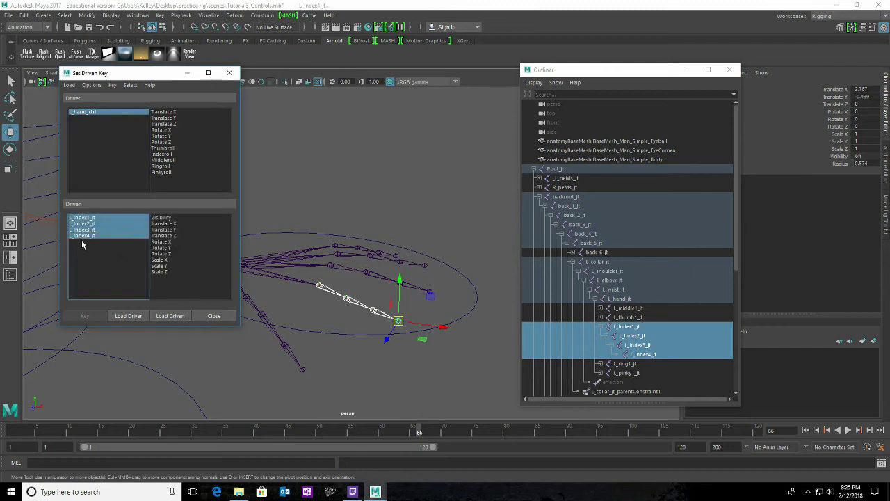
- Key Rotate Z of the four left index joints to L_hand_ctrl's Indexroll, with both at 0
{"action": "left_click", "coordinate": [86, 112]}
{"action": "left_click", "coordinate": [163, 153]}
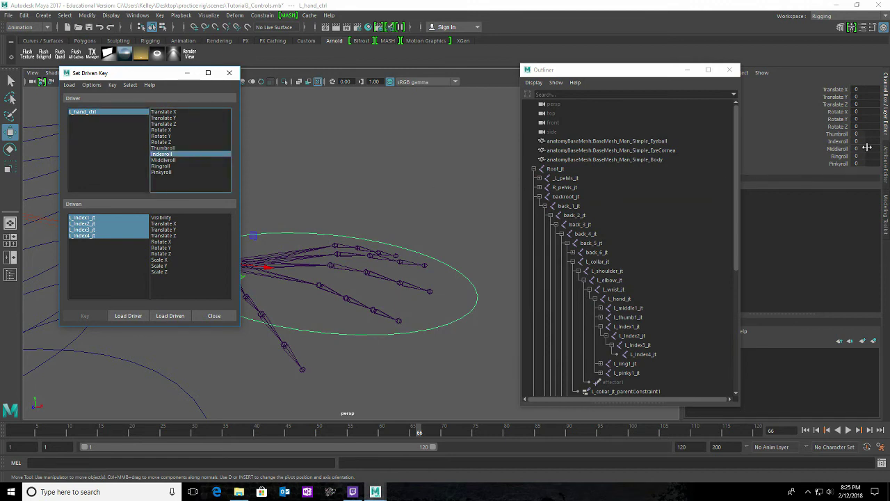
{"action": "left_click_drag", "start_coordinate": [85, 217], "coordinate": [84, 240]}
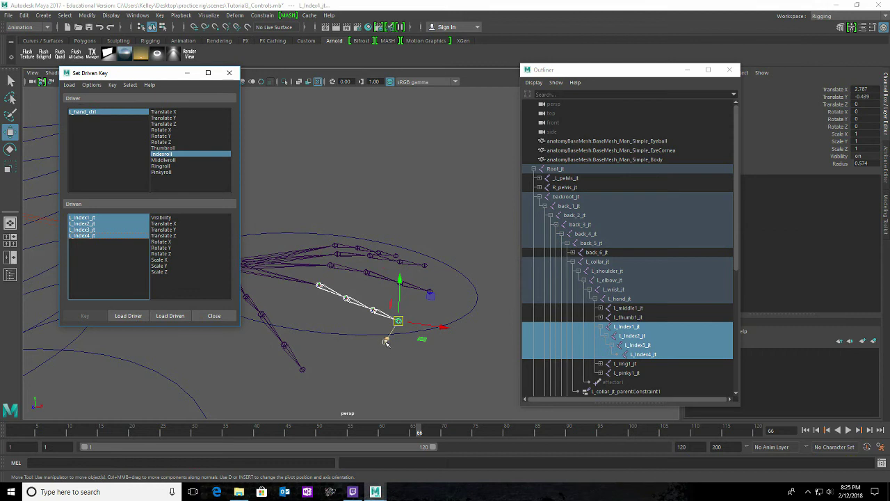
{"action": "left_click", "coordinate": [161, 253]}
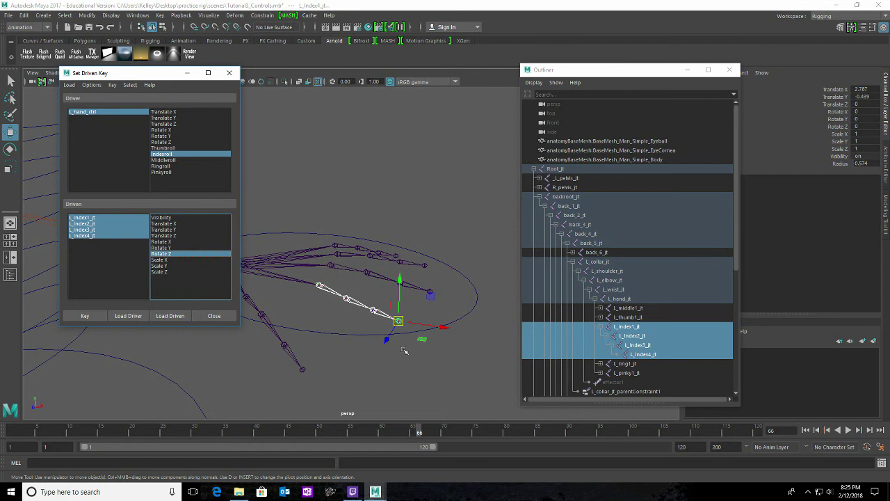
{"action": "left_click", "coordinate": [85, 316]}
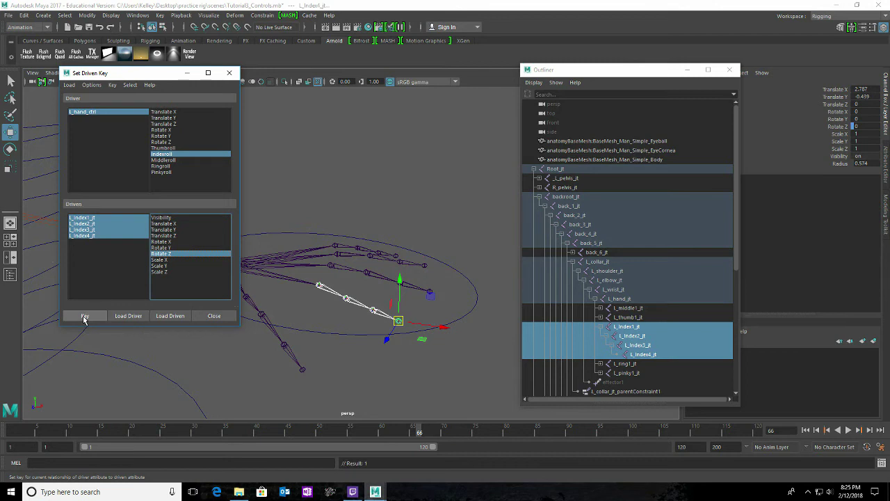
- Set Indexroll on L_hand_ctrl to -10
{"action": "left_click", "coordinate": [163, 155]}
{"action": "left_click", "coordinate": [88, 111]}
{"action": "left_click", "coordinate": [861, 144]}
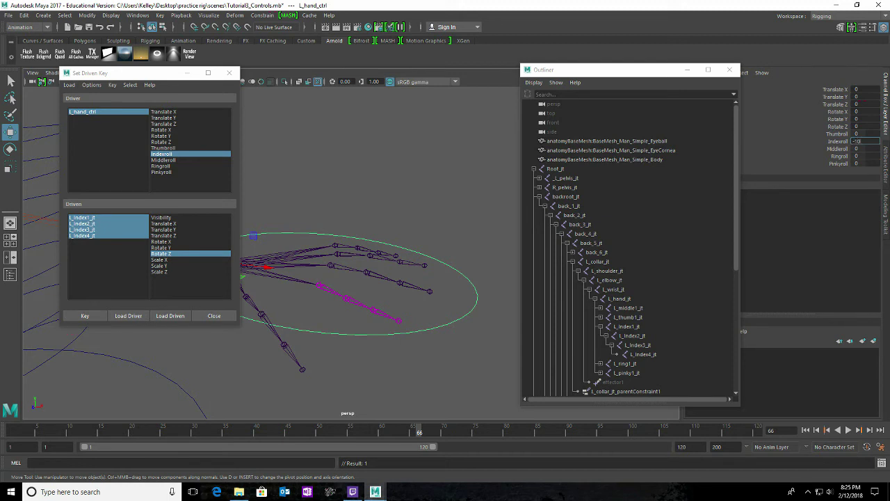
{"action": "key", "text": "Return"}
- Rotate the four left index joints together to about 11.9 on Rotate Z and key that pose to Indexroll
{"action": "left_click", "coordinate": [84, 221]}
{"action": "left_click", "coordinate": [83, 237], "text": "shift"}
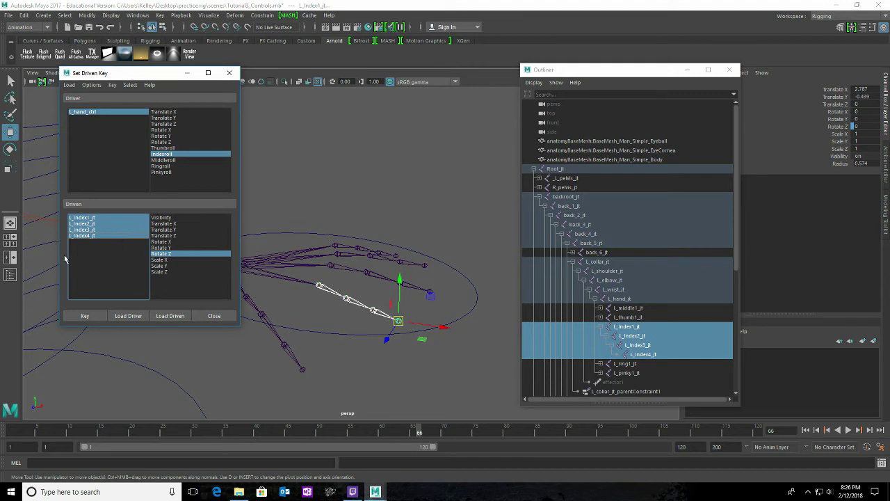
{"action": "left_click", "coordinate": [11, 150]}
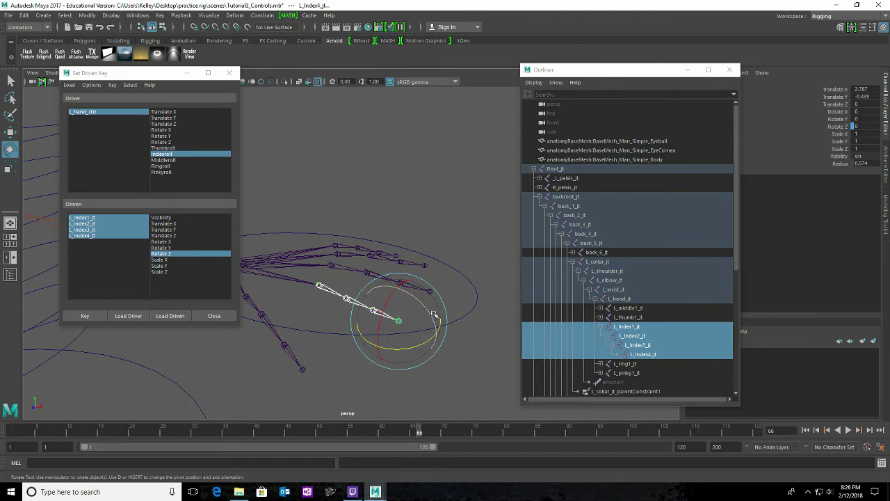
{"action": "left_click_drag", "start_coordinate": [432, 314], "coordinate": [426, 310]}
{"action": "left_click_drag", "start_coordinate": [444, 383], "coordinate": [435, 218], "text": "alt"}
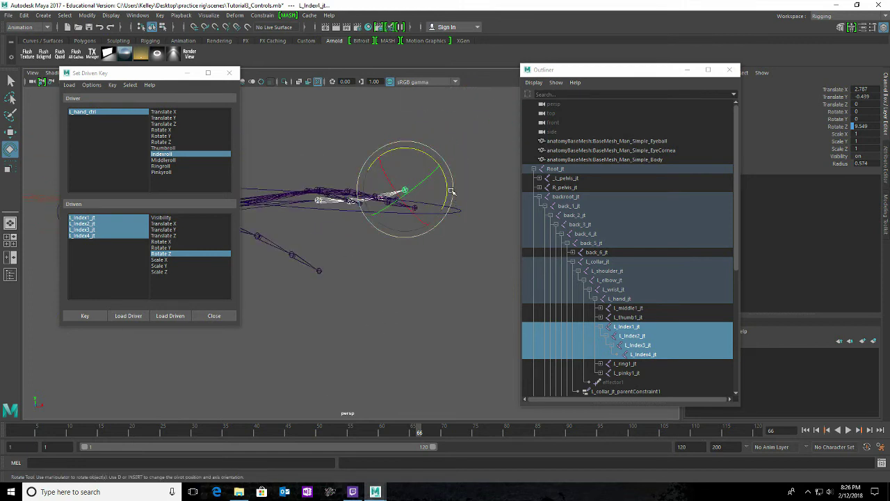
{"action": "left_click_drag", "start_coordinate": [449, 189], "coordinate": [449, 286]}
{"action": "key", "text": "f"}
{"action": "left_click_drag", "start_coordinate": [435, 358], "coordinate": [353, 338], "text": "alt"}
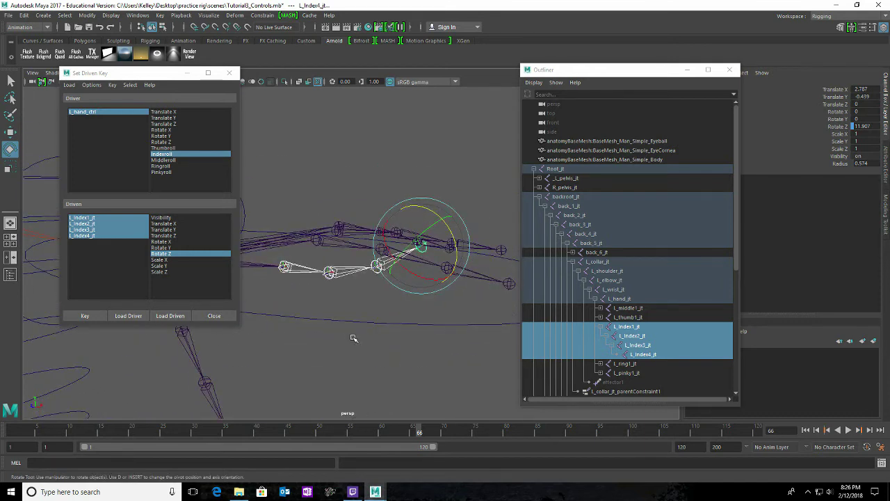
{"action": "left_click", "coordinate": [84, 316]}
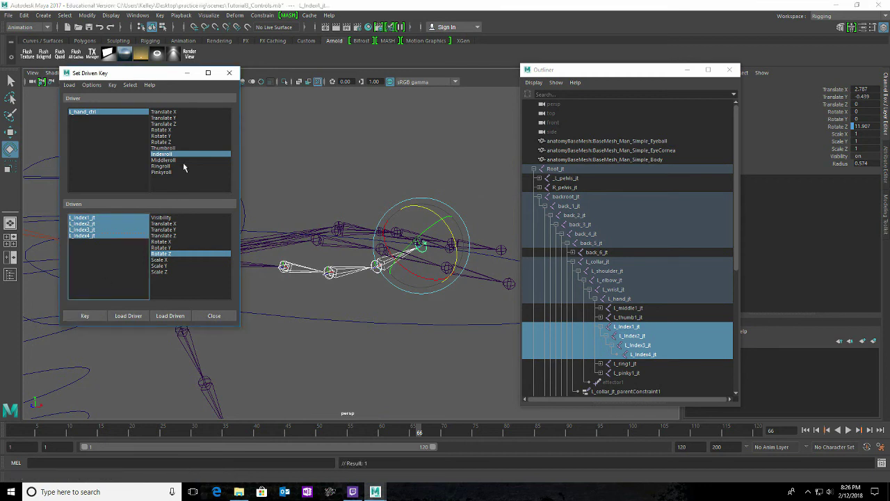
- Scrub Indexroll on L_hand_ctrl to test how it bends the left index finger
{"action": "left_click", "coordinate": [80, 114]}
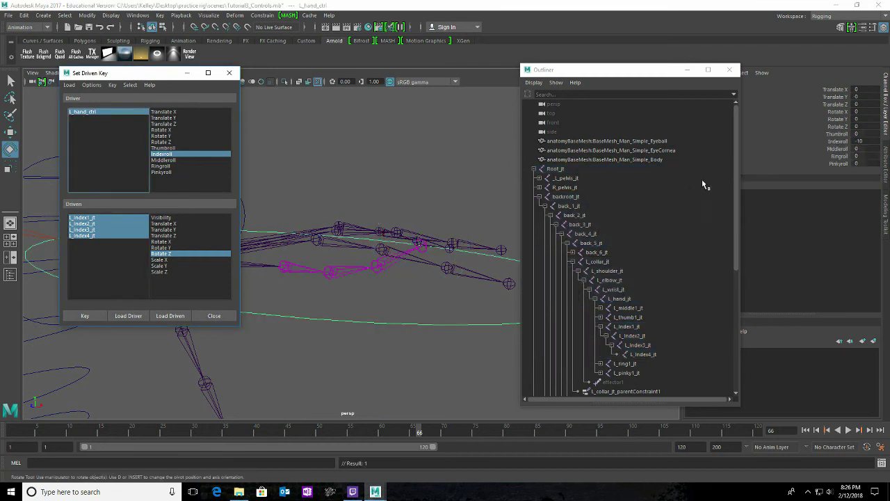
{"action": "left_click", "coordinate": [837, 142]}
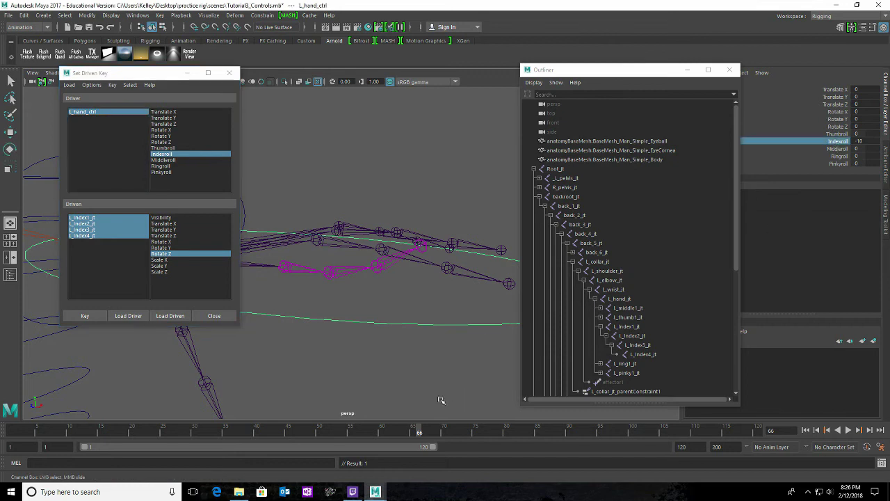
{"action": "middle_click_drag", "start_coordinate": [430, 391], "coordinate": [368, 357]}
{"action": "middle_click_drag", "start_coordinate": [417, 373], "coordinate": [402, 356]}
- Set Indexroll on L_hand_ctrl to 10
{"action": "left_click_drag", "start_coordinate": [83, 218], "coordinate": [85, 242]}
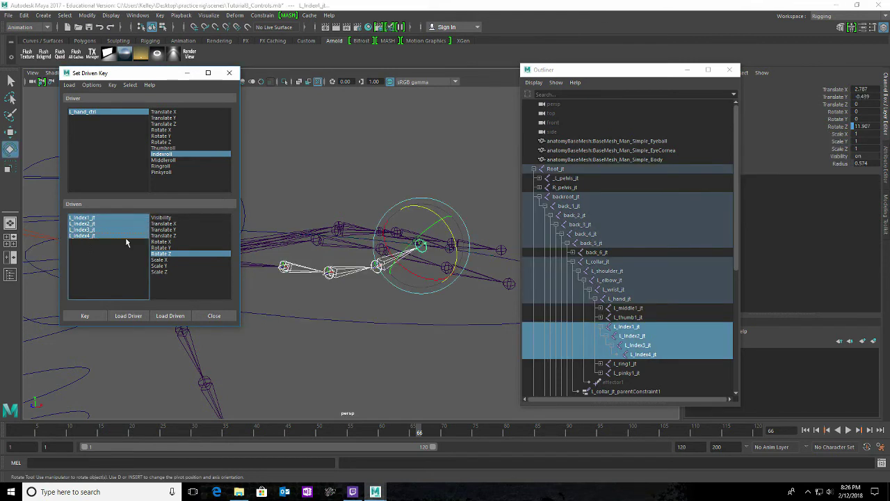
{"action": "left_click", "coordinate": [165, 156]}
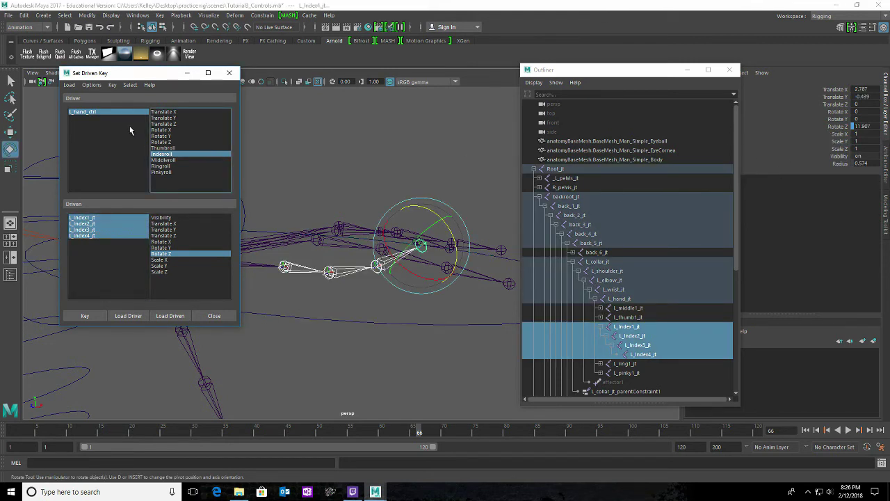
{"action": "left_click", "coordinate": [89, 112]}
{"action": "left_click", "coordinate": [857, 141]}
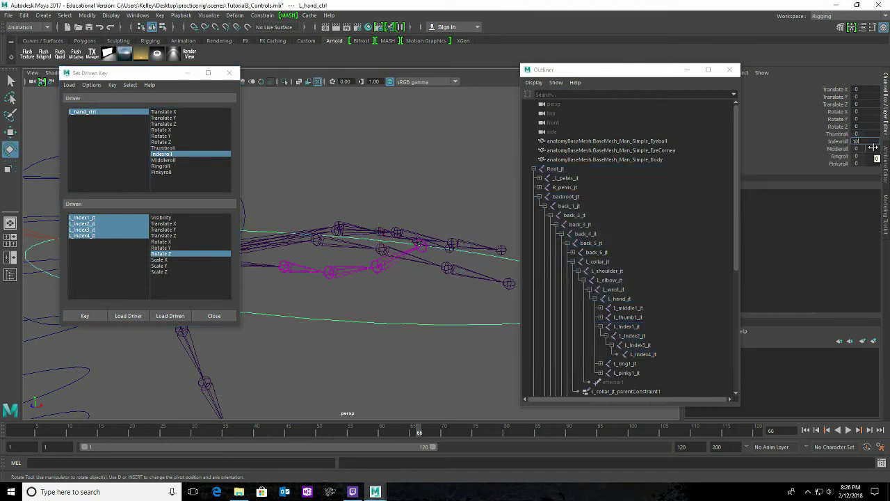
{"action": "type", "text": "10"}
{"action": "key", "text": "Return"}
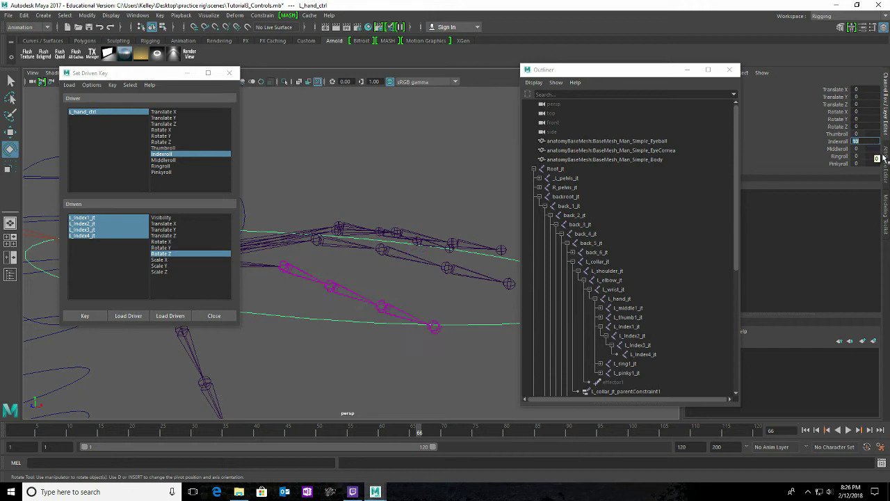
- Rotate the four left index joints together to about -77 on Rotate Z to curl the finger
{"action": "left_click", "coordinate": [78, 223]}
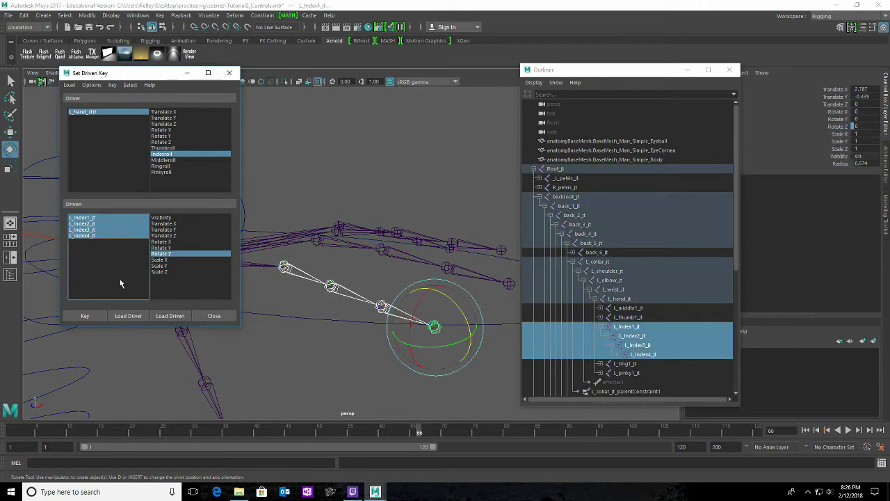
{"action": "left_click", "coordinate": [458, 307]}
{"action": "left_click_drag", "start_coordinate": [458, 307], "coordinate": [434, 359]}
{"action": "left_click_drag", "start_coordinate": [364, 388], "coordinate": [468, 317], "text": "alt"}
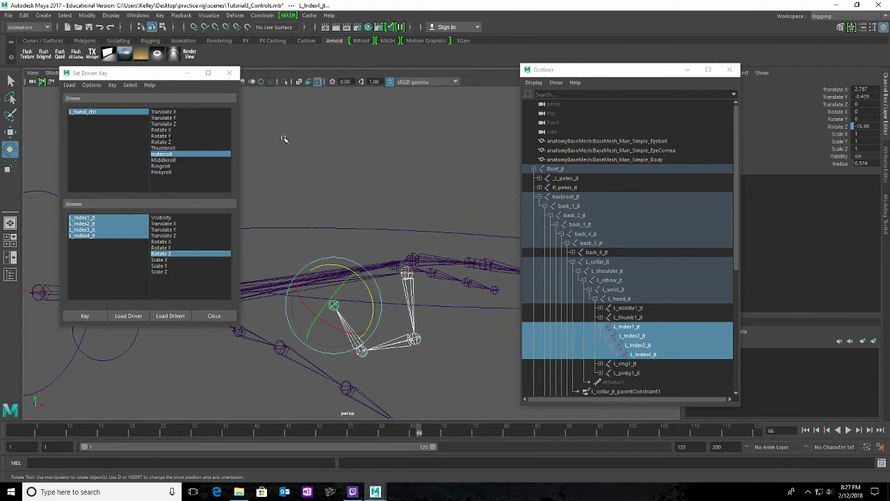
- Move the Set Driven Key window clear of the viewport options and show polygons in the viewport
{"action": "left_click_drag", "start_coordinate": [144, 73], "coordinate": [109, 145]}
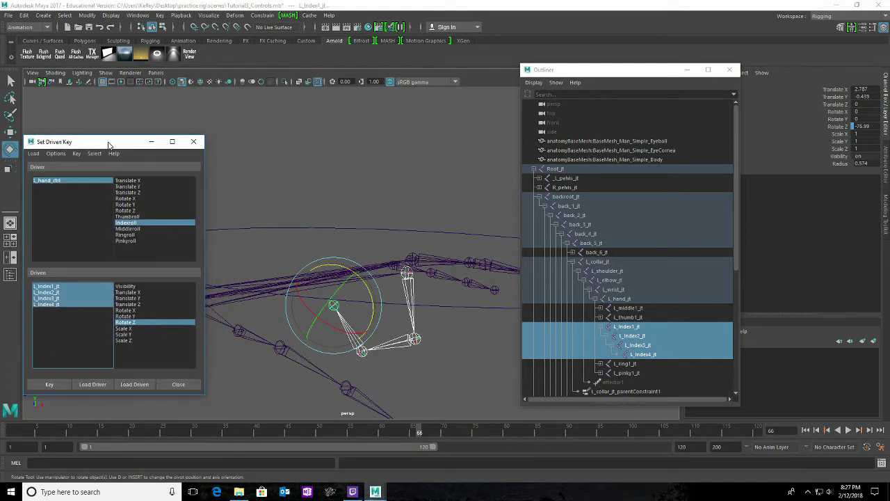
{"action": "left_click", "coordinate": [106, 73]}
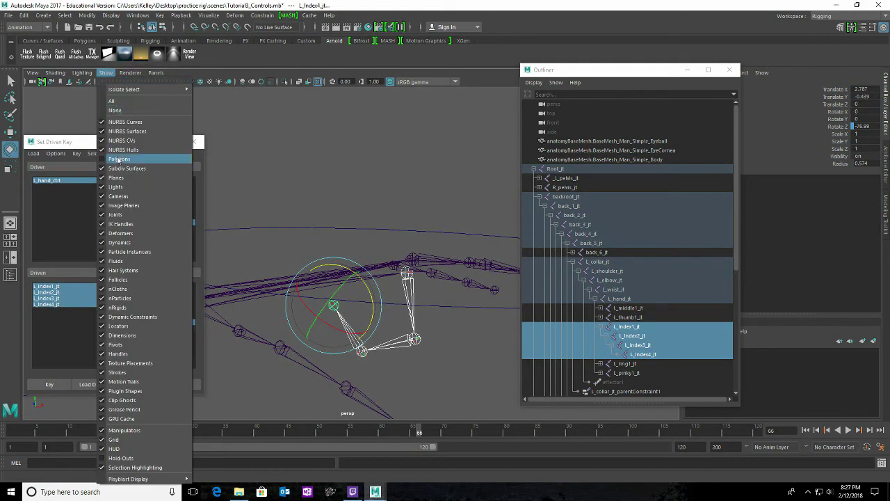
{"action": "left_click", "coordinate": [105, 160]}
- Fine-tune the index joints' curl against the hand mesh and key that pose to Indexroll at 10
{"action": "left_click_drag", "start_coordinate": [431, 390], "coordinate": [248, 365], "text": "alt"}
{"action": "left_click_drag", "start_coordinate": [387, 273], "coordinate": [382, 271]}
{"action": "left_click_drag", "start_coordinate": [261, 379], "coordinate": [388, 367], "text": "alt"}
{"action": "left_click", "coordinate": [48, 384]}
- Scrub L_hand_ctrl's Indexroll through its range to check the keyed index finger curl
{"action": "left_click", "coordinate": [46, 186]}
{"action": "left_click", "coordinate": [62, 181]}
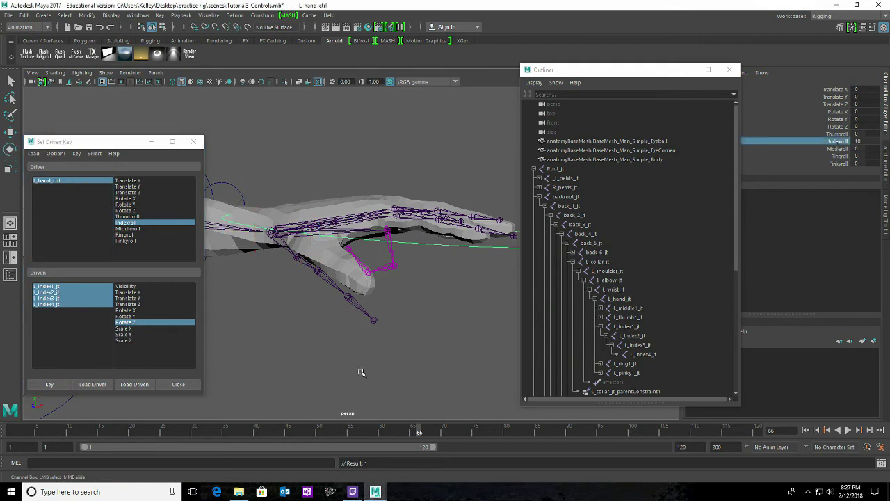
{"action": "middle_click_drag", "start_coordinate": [359, 370], "coordinate": [438, 326]}
- Reset Indexroll on L_hand_ctrl to 0
{"action": "left_click", "coordinate": [43, 182]}
{"action": "left_click", "coordinate": [126, 222]}
{"action": "left_click", "coordinate": [872, 135]}
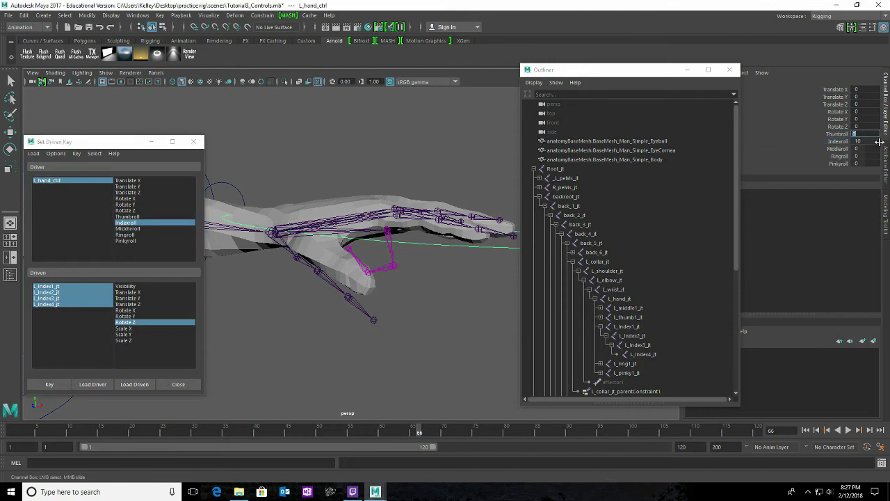
{"action": "left_click", "coordinate": [862, 141]}
{"action": "type", "text": "0"}
{"action": "key", "text": "Return"}
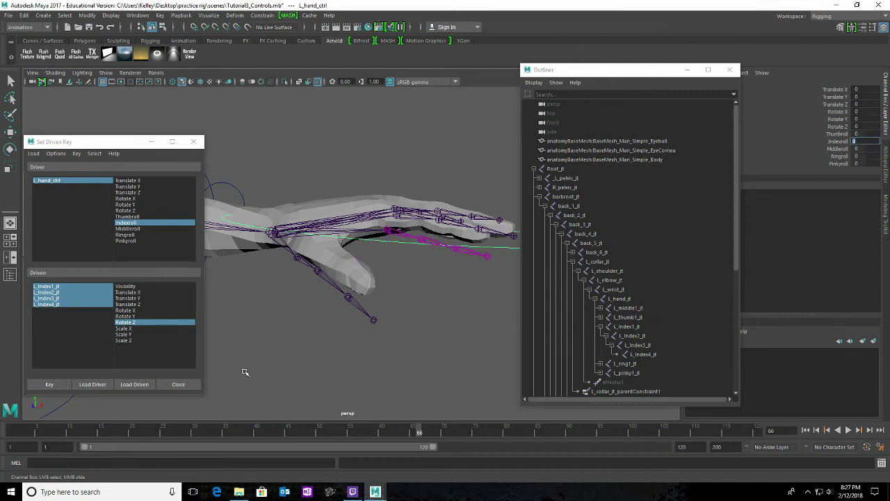
- Collapse the left index chain, expand the left middle chain and select L_middle1_jt through L_middle4_jt
{"action": "left_click", "coordinate": [601, 327]}
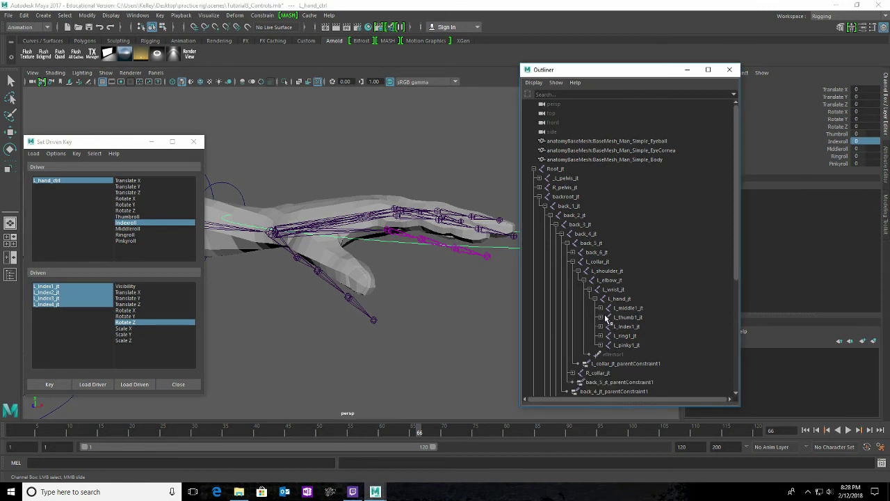
{"action": "left_click", "coordinate": [601, 307]}
{"action": "left_click", "coordinate": [606, 317]}
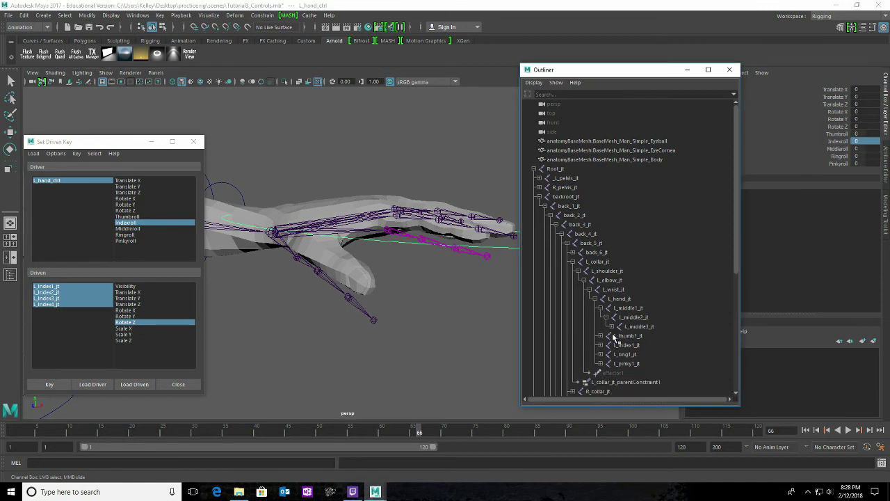
{"action": "left_click", "coordinate": [612, 327]}
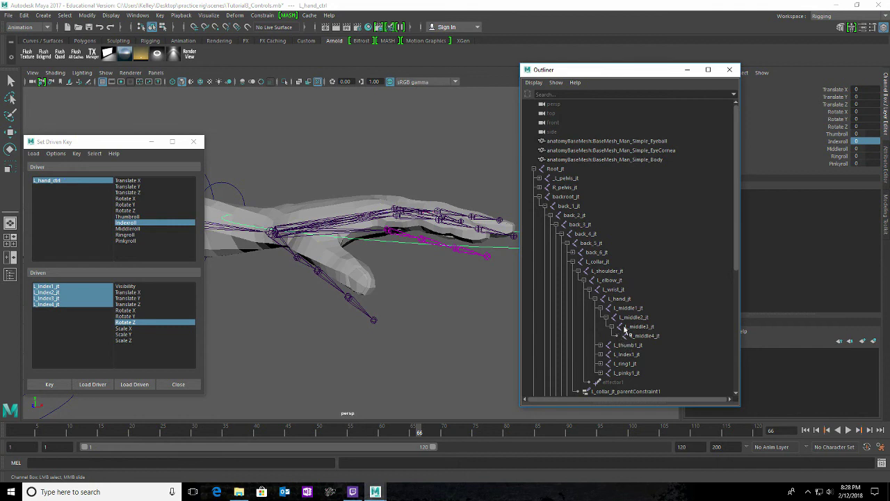
{"action": "left_click_drag", "start_coordinate": [628, 310], "coordinate": [642, 337]}
{"action": "key", "text": "e"}
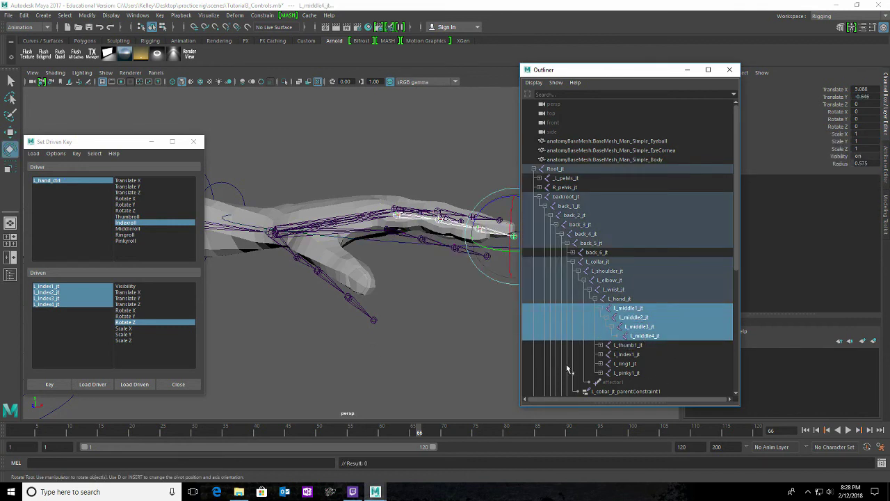
{"action": "left_click_drag", "start_coordinate": [448, 306], "coordinate": [407, 320], "text": "alt"}
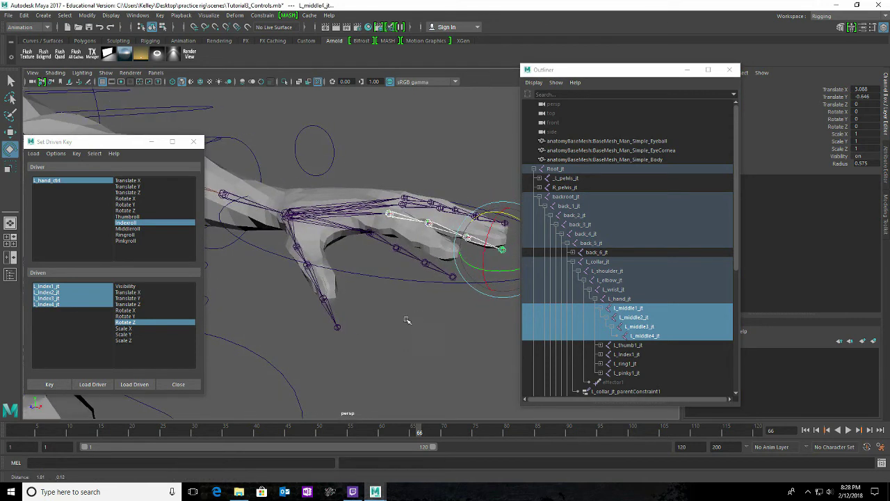
{"action": "left_click", "coordinate": [126, 228]}
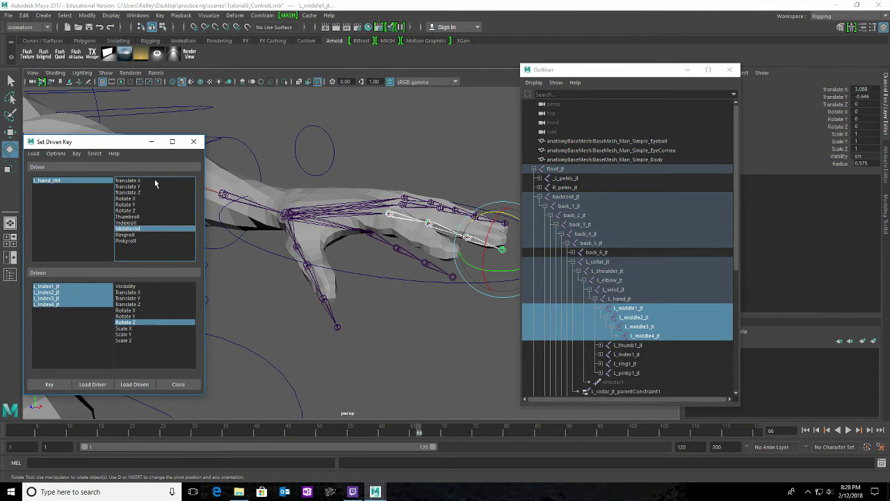
{"action": "left_click", "coordinate": [50, 183]}
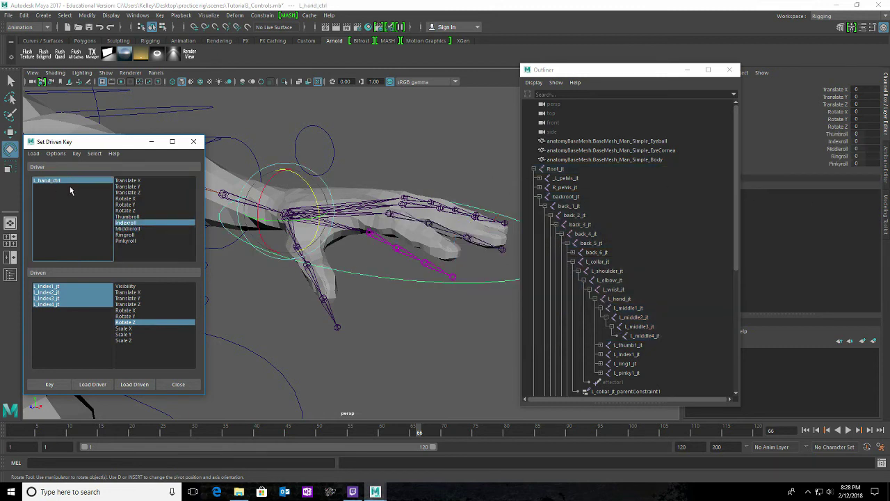
{"action": "left_click_drag", "start_coordinate": [41, 286], "coordinate": [44, 315]}
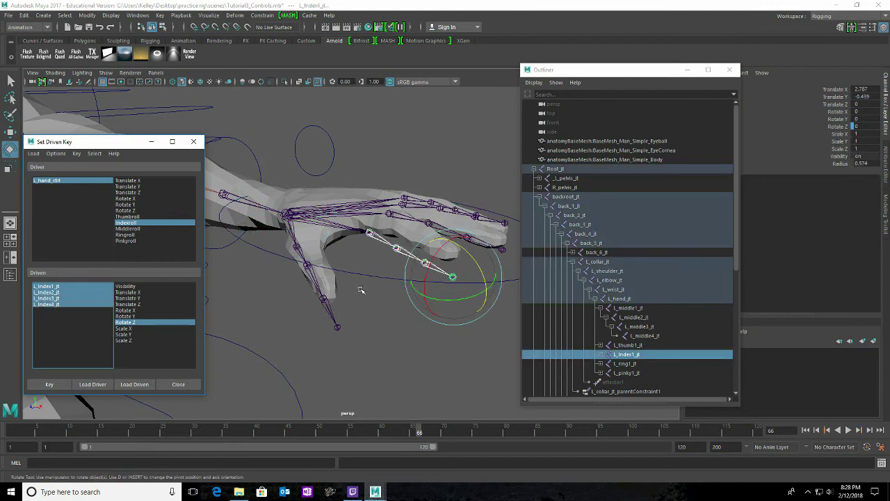
- Load L_middle1_jt through L_middle4_jt as the driven objects and select all four in the driven list
{"action": "left_click_drag", "start_coordinate": [633, 308], "coordinate": [656, 336]}
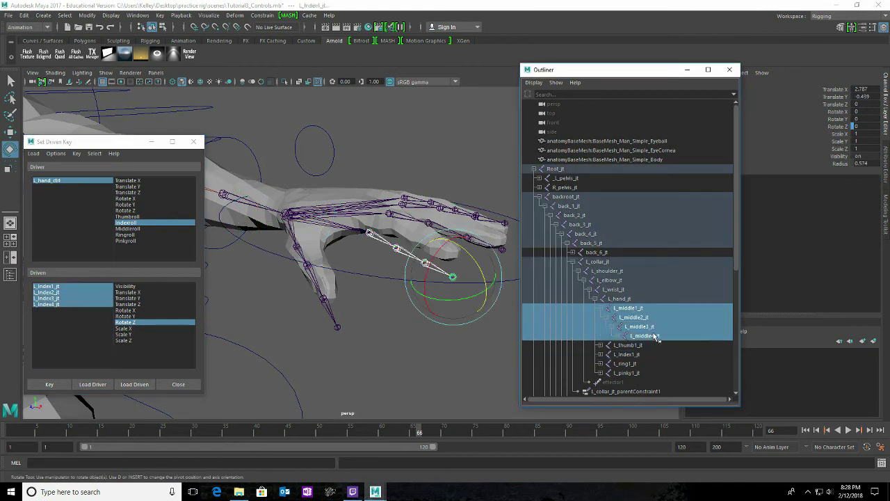
{"action": "left_click", "coordinate": [132, 384]}
{"action": "left_click_drag", "start_coordinate": [41, 286], "coordinate": [46, 324]}
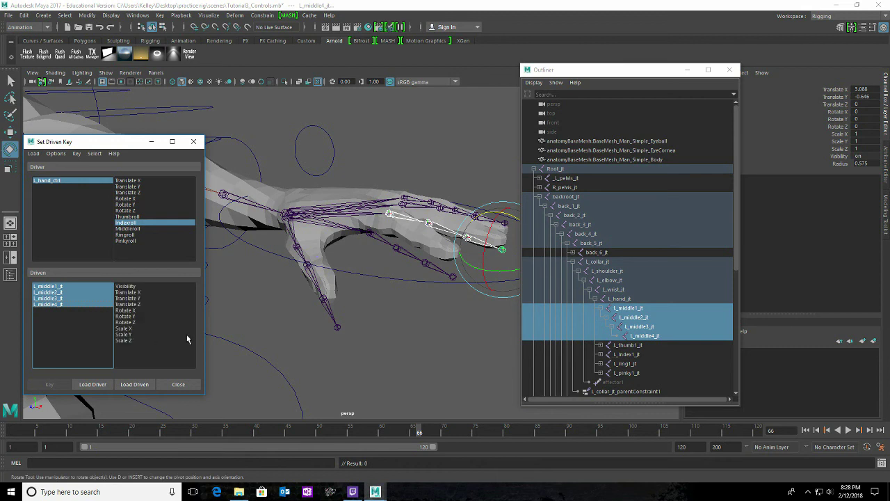
- Key Rotate Z of the four left middle joints to L_hand_ctrl's Middleroll, with both at 0
{"action": "left_click", "coordinate": [128, 229]}
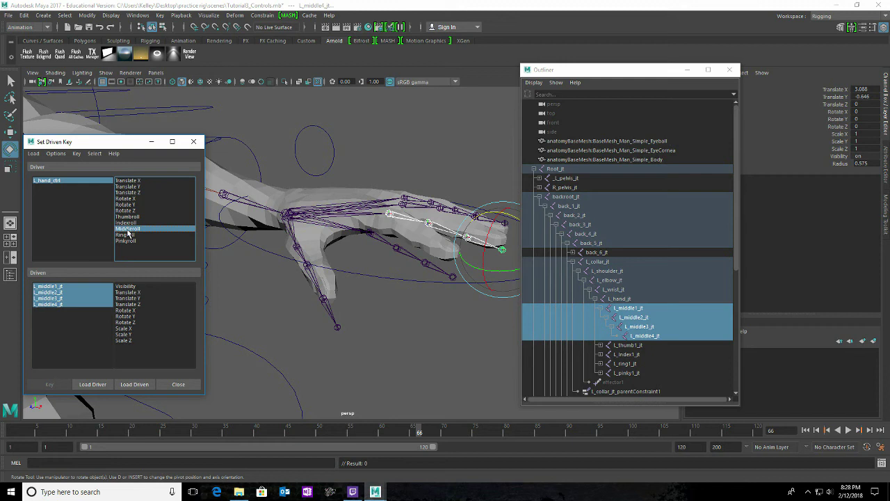
{"action": "left_click", "coordinate": [130, 322]}
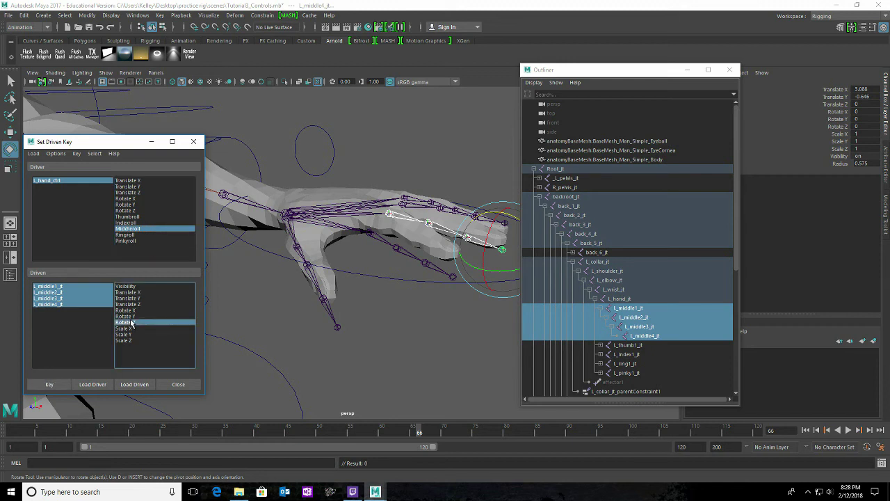
{"action": "left_click", "coordinate": [54, 387]}
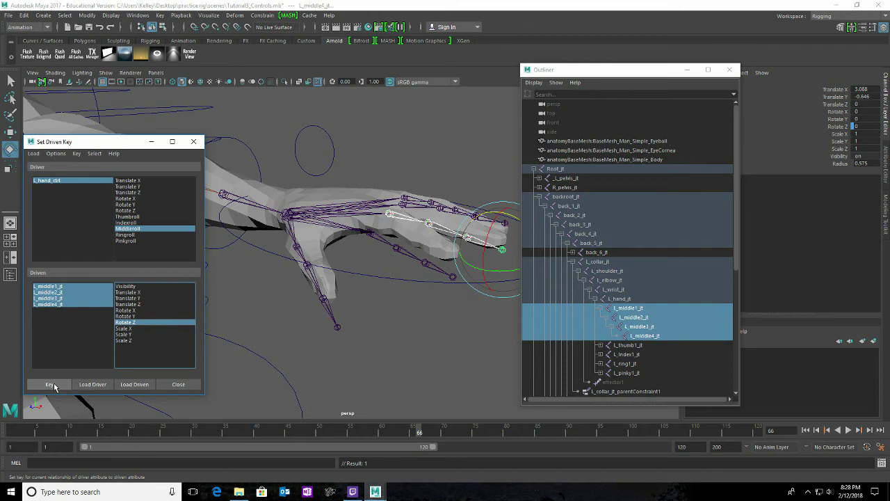
- Key the four left middle joints, rotated together to about 10.7 on Rotate Z, to a Middleroll value of -10
{"action": "left_click", "coordinate": [48, 181]}
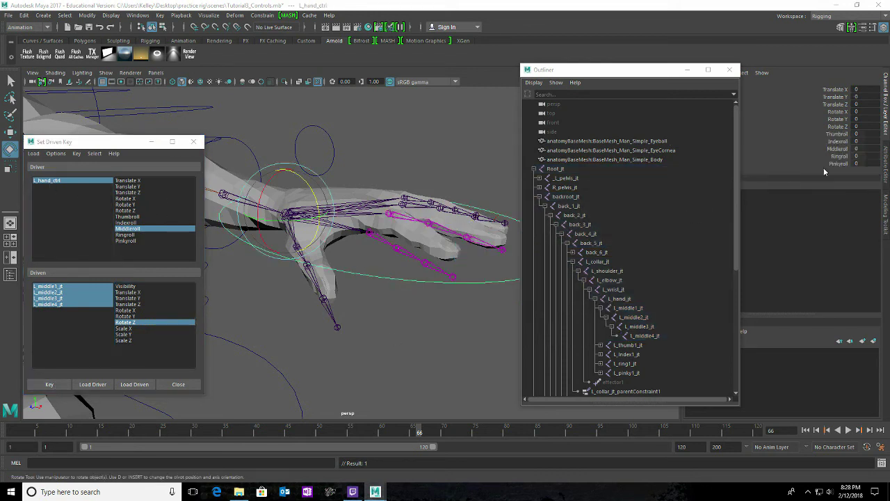
{"action": "left_click", "coordinate": [860, 148]}
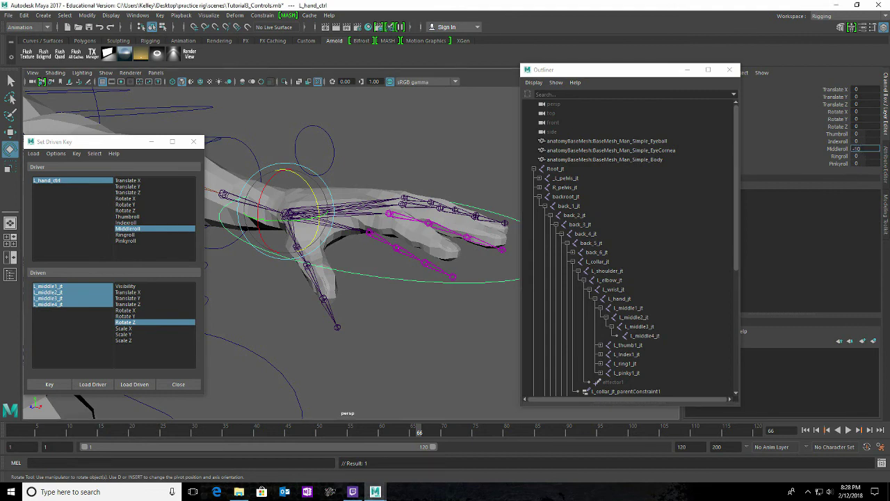
{"action": "left_click", "coordinate": [629, 308]}
{"action": "left_click", "coordinate": [649, 337], "text": "shift"}
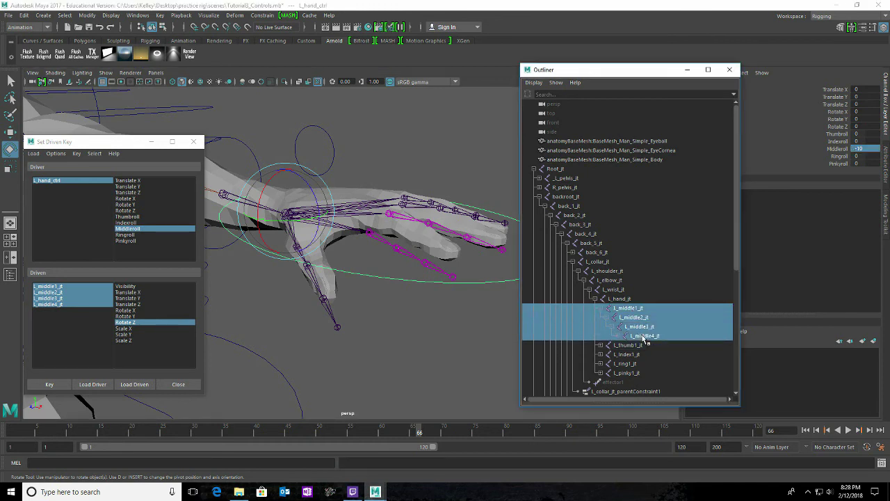
{"action": "left_click_drag", "start_coordinate": [510, 217], "coordinate": [506, 219]}
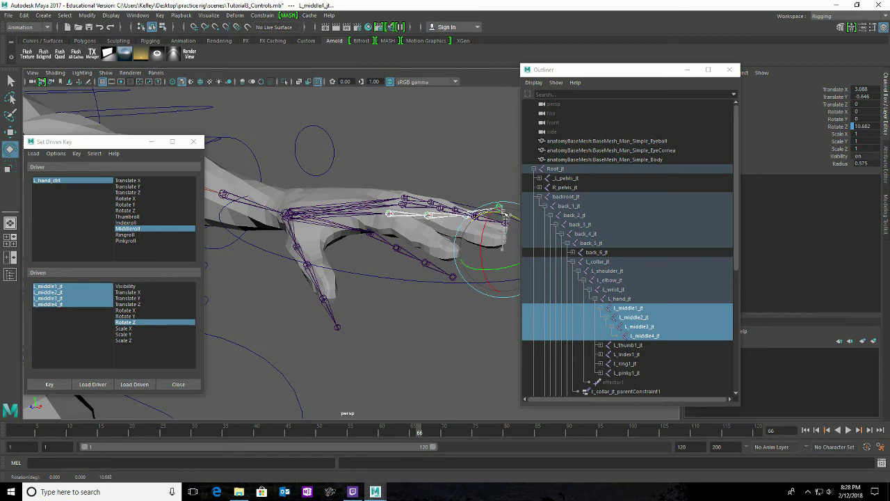
{"action": "left_click_drag", "start_coordinate": [448, 329], "coordinate": [419, 336], "text": "alt"}
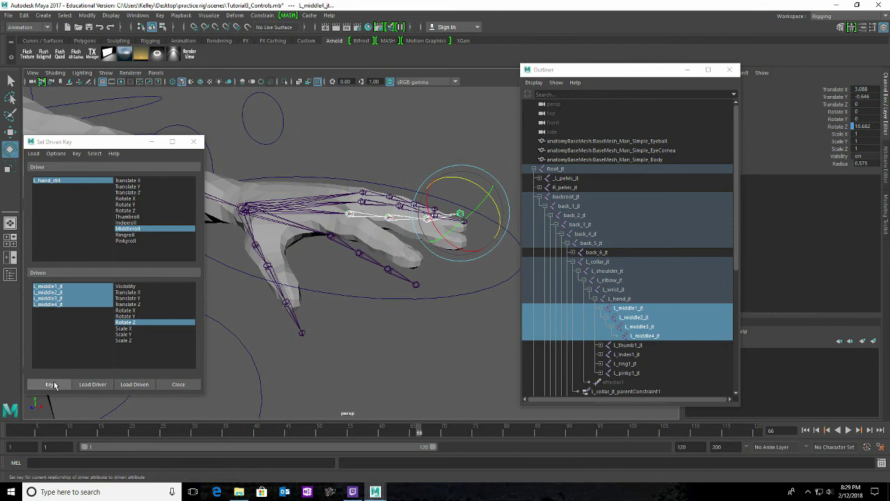
{"action": "left_click", "coordinate": [50, 384]}
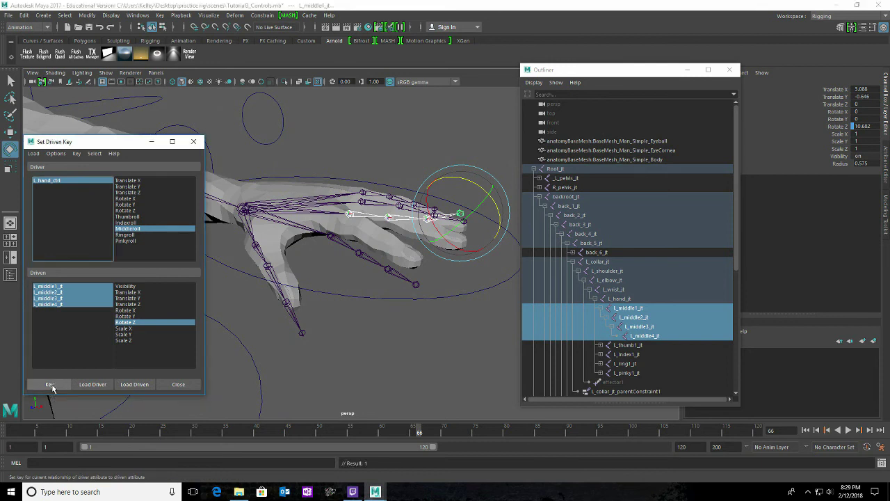
- Key the four left middle joints, rotated together to about -74.5 on Rotate Z, to a Middleroll value of 10
{"action": "left_click", "coordinate": [59, 181]}
{"action": "left_click", "coordinate": [857, 148]}
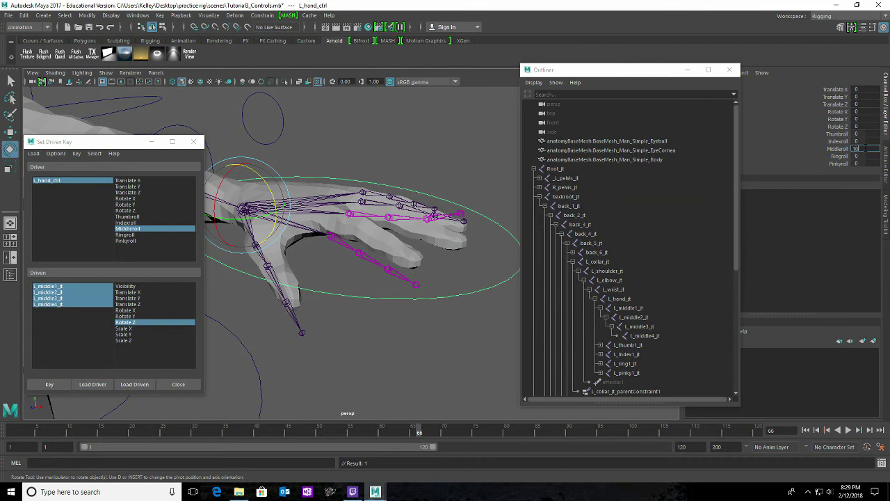
{"action": "type", "text": "10"}
{"action": "key", "text": "Return"}
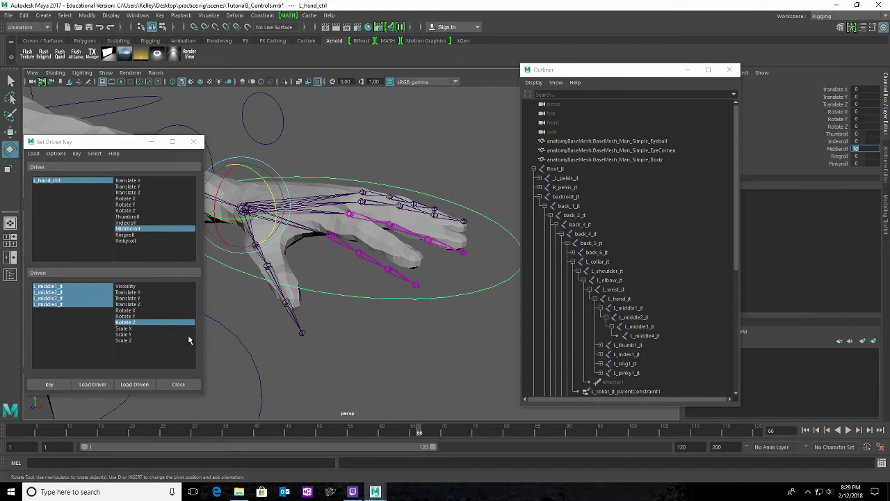
{"action": "left_click", "coordinate": [49, 287]}
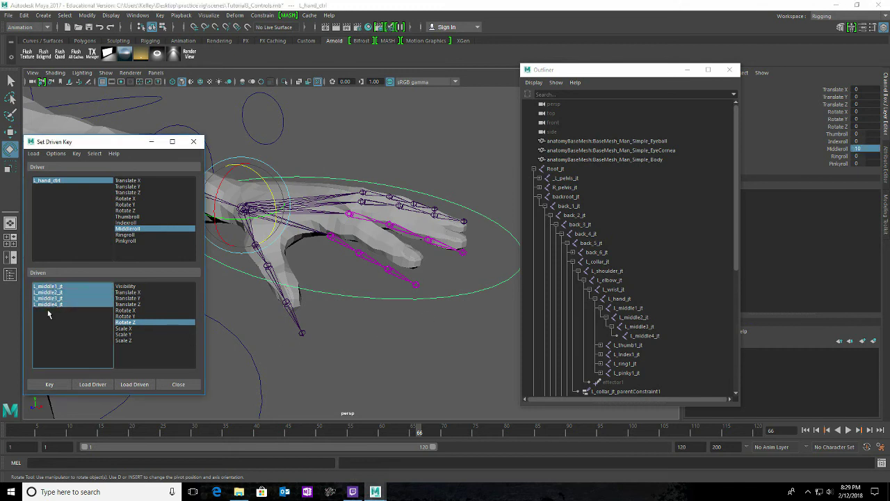
{"action": "left_click_drag", "start_coordinate": [482, 230], "coordinate": [473, 280]}
{"action": "left_click_drag", "start_coordinate": [457, 324], "coordinate": [293, 309], "text": "alt"}
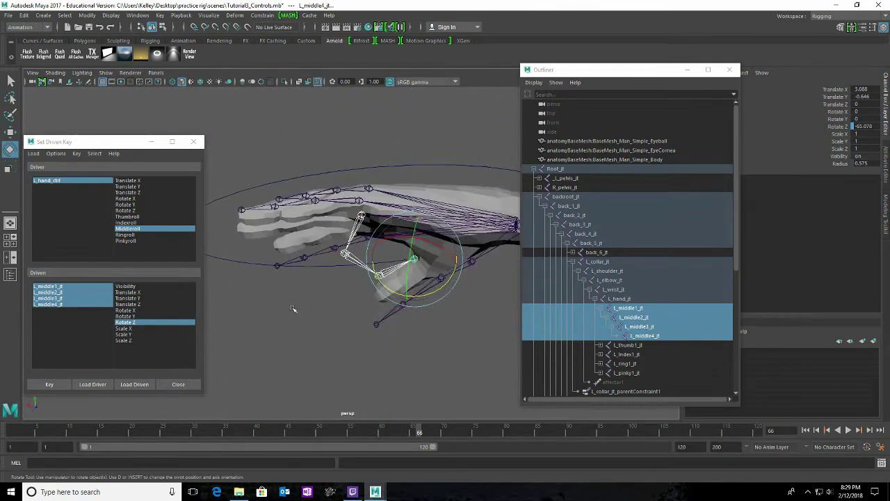
{"action": "left_click_drag", "start_coordinate": [437, 296], "coordinate": [481, 341]}
{"action": "right_click_drag", "start_coordinate": [481, 340], "coordinate": [410, 303], "text": "alt"}
{"action": "left_click_drag", "start_coordinate": [410, 303], "coordinate": [425, 332], "text": "alt"}
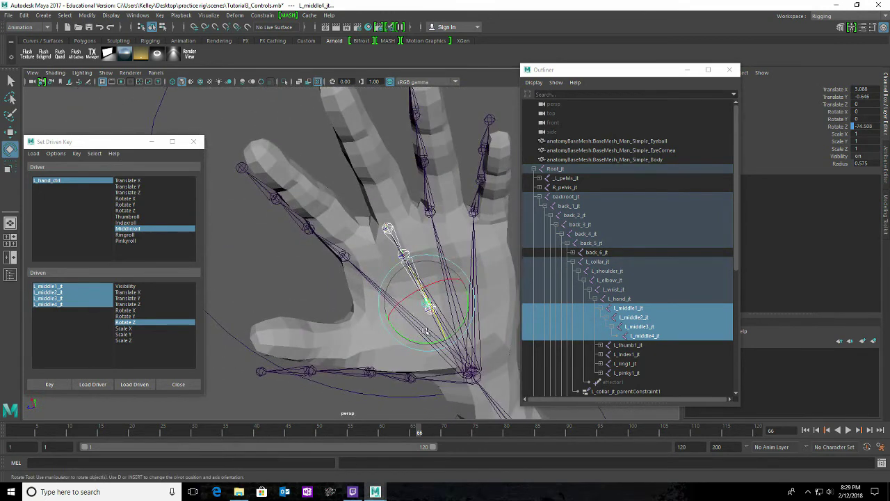
{"action": "left_click", "coordinate": [49, 387]}
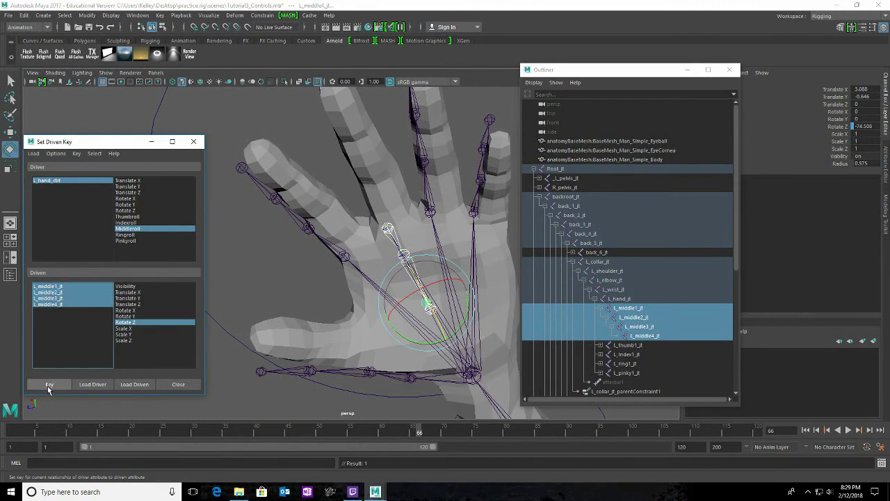
- Reselect L_hand_ctrl and reset its Middleroll to 0
{"action": "left_click", "coordinate": [56, 186]}
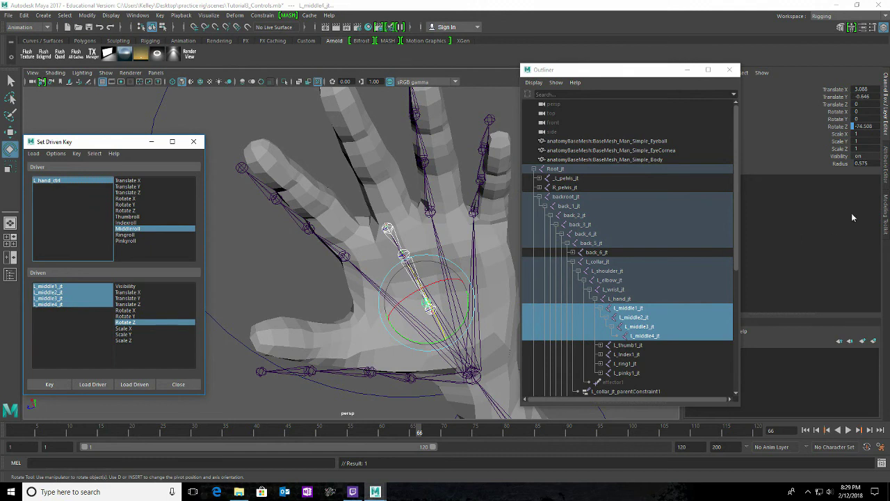
{"action": "left_click", "coordinate": [40, 181]}
{"action": "double_click", "coordinate": [857, 148]}
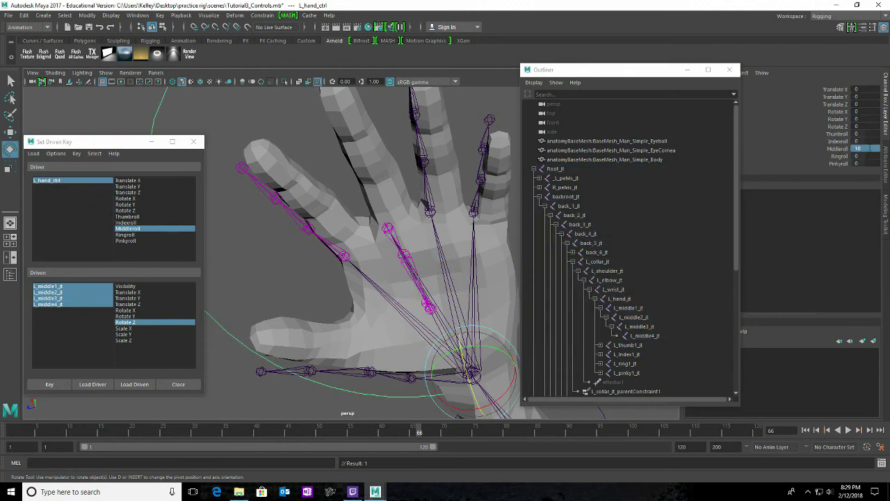
{"action": "type", "text": "0"}
{"action": "key", "text": "Return"}
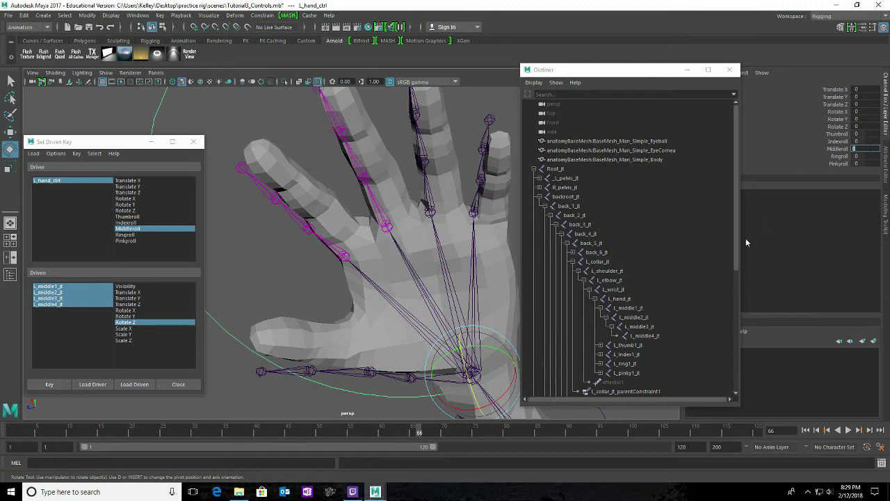
- Test L_hand_ctrl's Indexroll and Middleroll by scrubbing both together through negative and positive values up to 10
{"action": "left_click_drag", "start_coordinate": [839, 142], "coordinate": [841, 149]}
{"action": "left_click_drag", "start_coordinate": [455, 326], "coordinate": [341, 343], "text": "alt"}
{"action": "mouse_move", "coordinate": [371, 353]}
{"action": "middle_mouse_down"}
{"action": "mouse_move", "coordinate": [410, 348]}
{"action": "mouse_move", "coordinate": [357, 345]}
{"action": "middle_mouse_up"}
{"action": "left_click_drag", "start_coordinate": [402, 333], "coordinate": [374, 293], "text": "alt"}
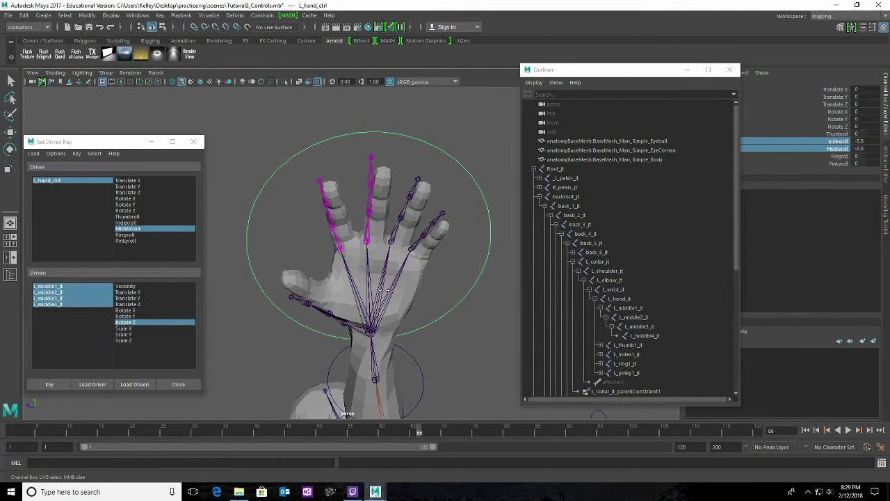
{"action": "middle_click_drag", "start_coordinate": [357, 297], "coordinate": [483, 322]}
{"action": "middle_click_drag", "start_coordinate": [395, 311], "coordinate": [460, 303]}
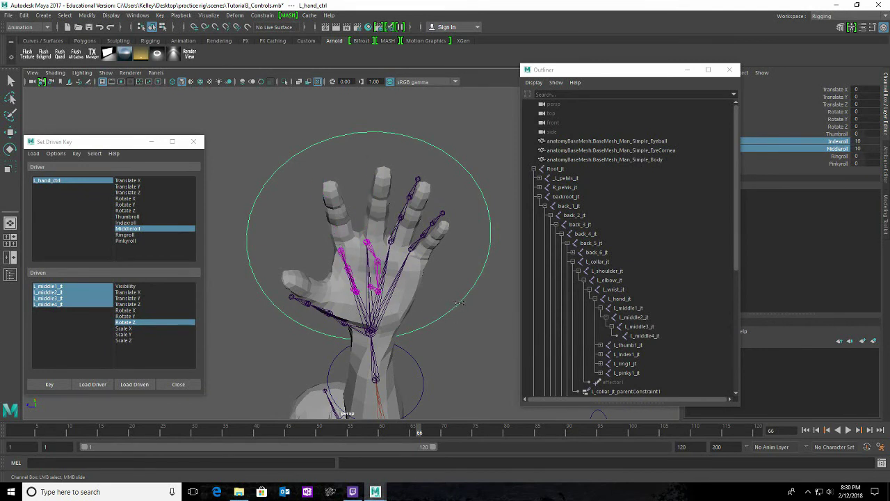
{"action": "left_click_drag", "start_coordinate": [395, 297], "coordinate": [452, 326], "text": "alt"}
{"action": "middle_click_drag", "start_coordinate": [478, 334], "coordinate": [401, 327]}
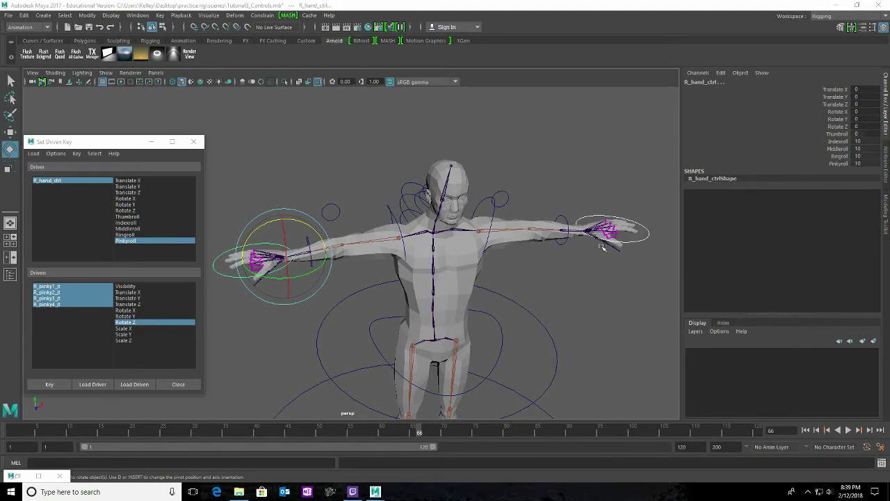
- Test both hand controls by scrubbing Indexroll, Middleroll, Ringroll and Pinkyroll together
{"action": "left_click_drag", "start_coordinate": [838, 142], "coordinate": [838, 164]}
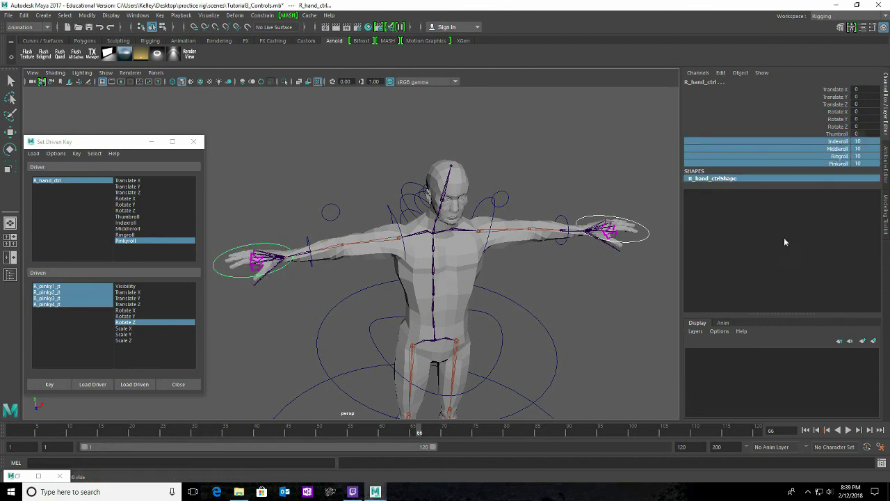
{"action": "middle_click_drag", "start_coordinate": [626, 339], "coordinate": [598, 281]}
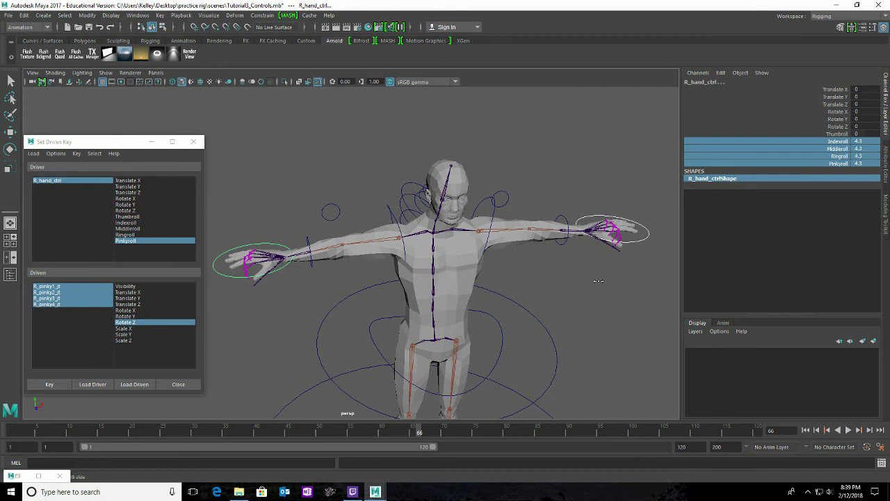
{"action": "scroll", "coordinate": [598, 281], "scroll_direction": "down", "scroll_amount": 2}
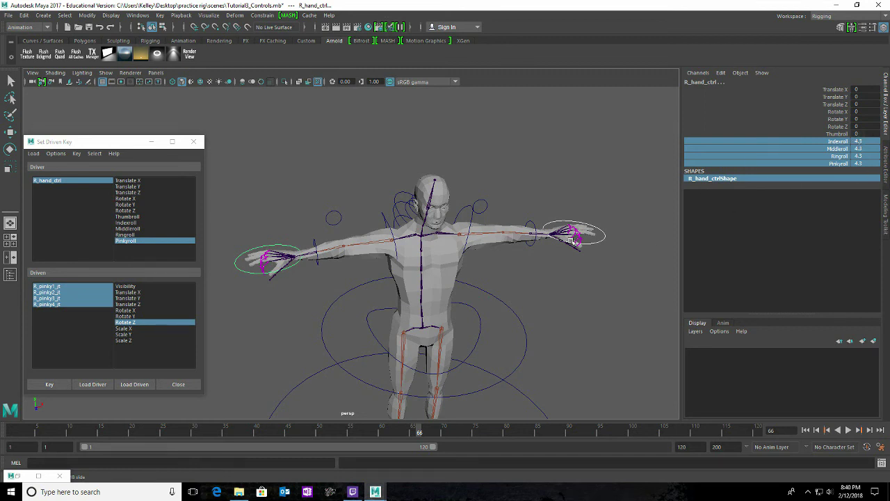
- Set Indexroll, Middleroll, Ringroll and Pinkyroll to 10 on both hand controls
{"action": "key", "text": "1"}
{"action": "double_click", "coordinate": [869, 140]}
{"action": "type", "text": "1"}
{"action": "key", "text": "Return"}
{"action": "double_click", "coordinate": [868, 148]}
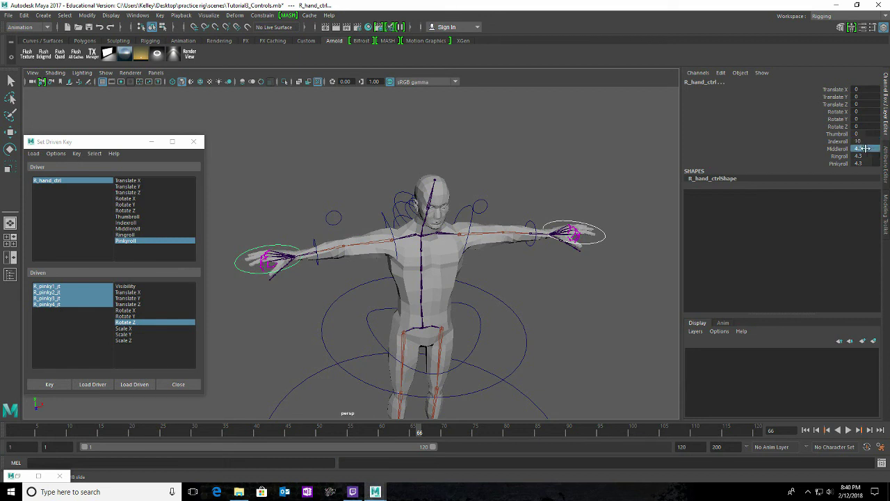
{"action": "type", "text": "10"}
{"action": "key", "text": "Tab"}
{"action": "type", "text": "10"}
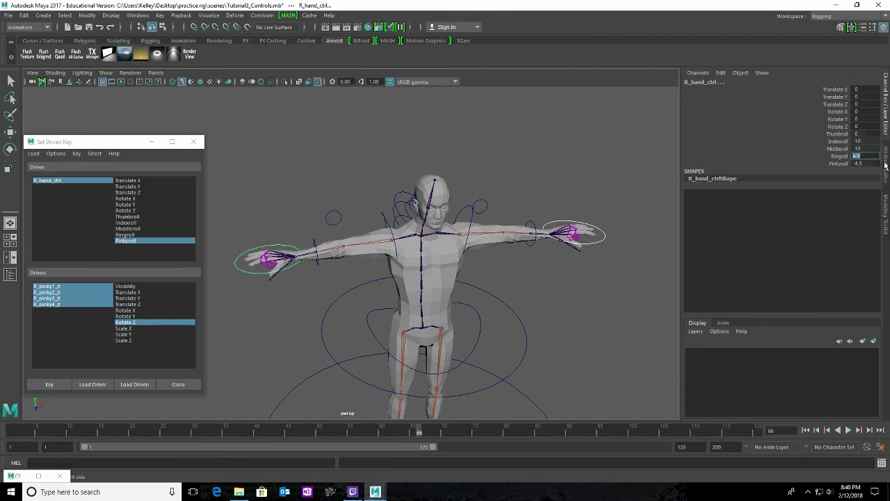
{"action": "key", "text": "Tab"}
{"action": "type", "text": "10"}
{"action": "key", "text": "Return"}
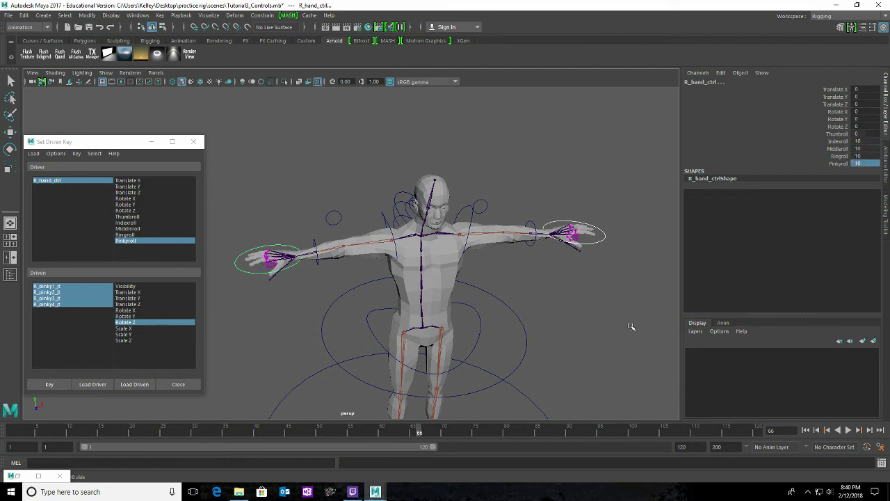
- Select only L_hand_ctrl, load it as the driver and choose Thumbroll as the driver attribute
{"action": "left_click", "coordinate": [635, 326]}
{"action": "key", "text": "e"}
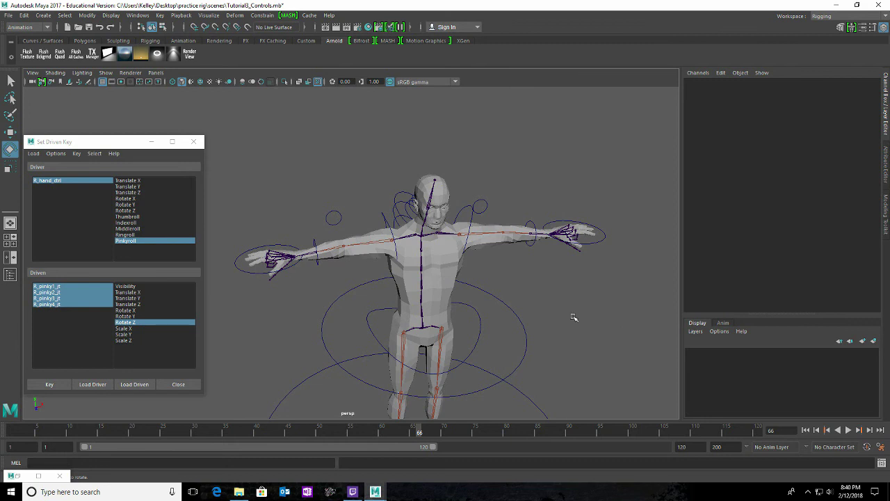
{"action": "left_click", "coordinate": [597, 241]}
{"action": "key", "text": "f"}
{"action": "left_click_drag", "start_coordinate": [510, 360], "coordinate": [538, 304], "text": "alt"}
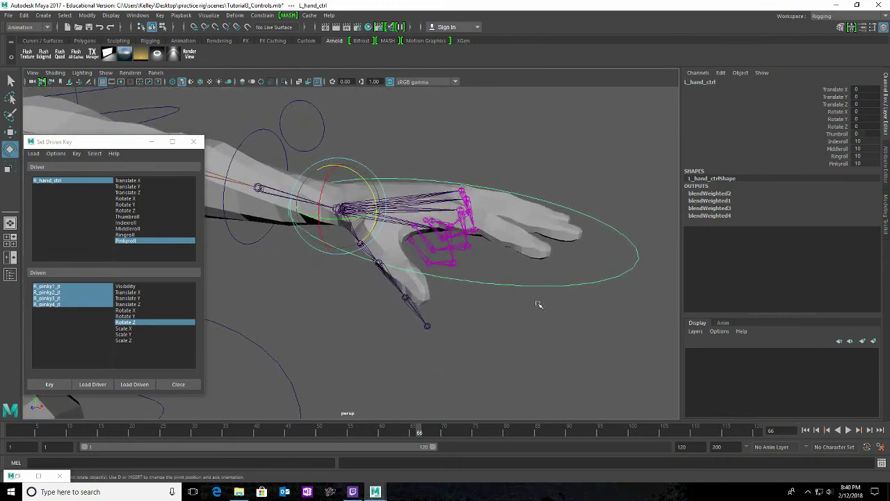
{"action": "left_click", "coordinate": [92, 384]}
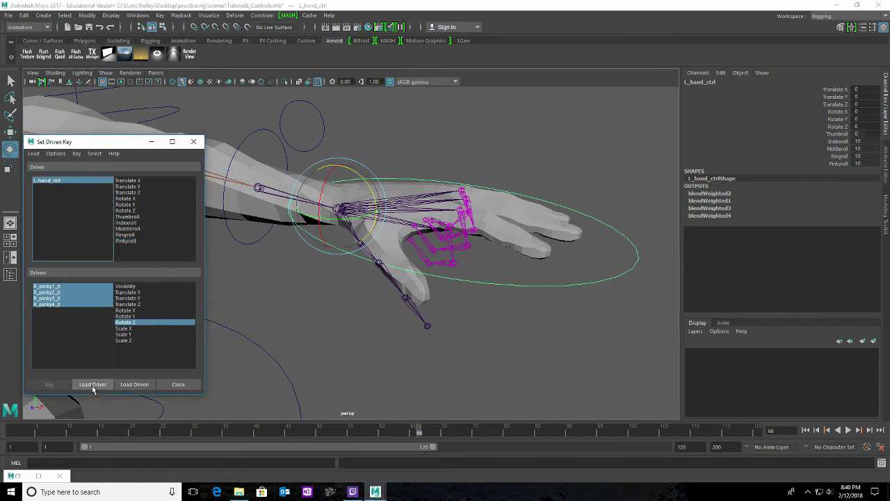
{"action": "left_click", "coordinate": [128, 217]}
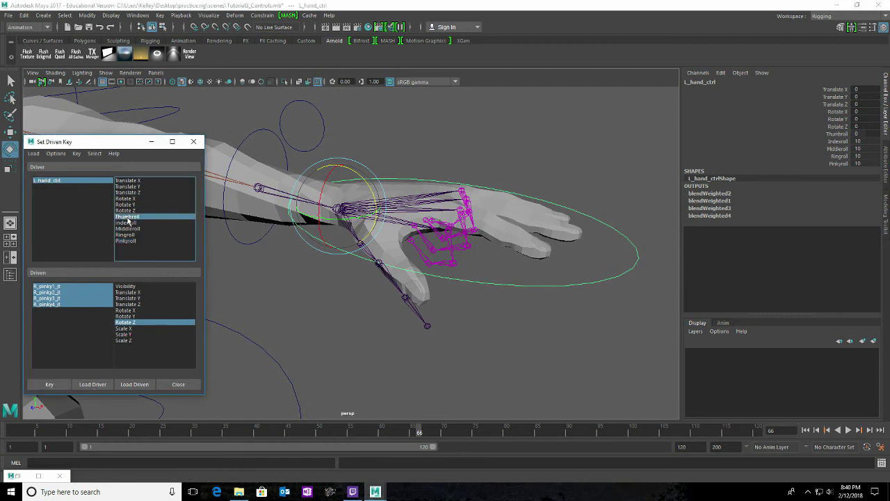
- Restore the Outliner, collapse the right pinky chain and expand the left arm hierarchy down to the thumb chain
{"action": "left_click", "coordinate": [39, 476]}
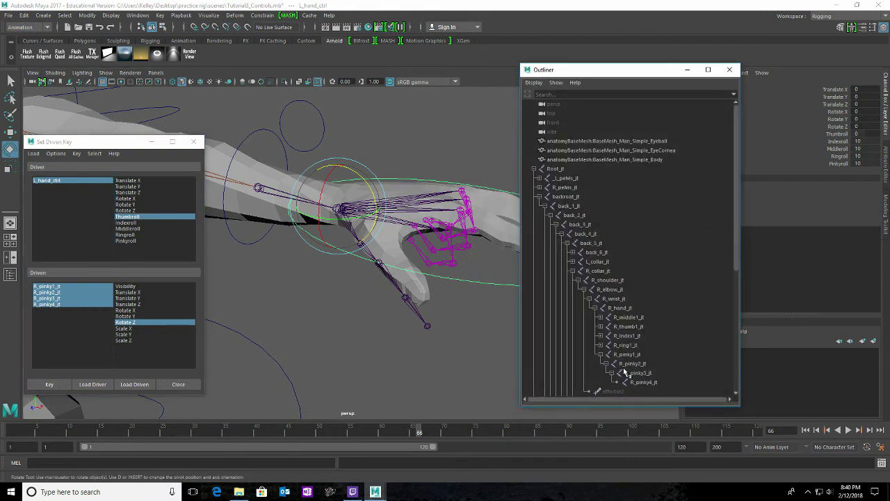
{"action": "left_click", "coordinate": [600, 354]}
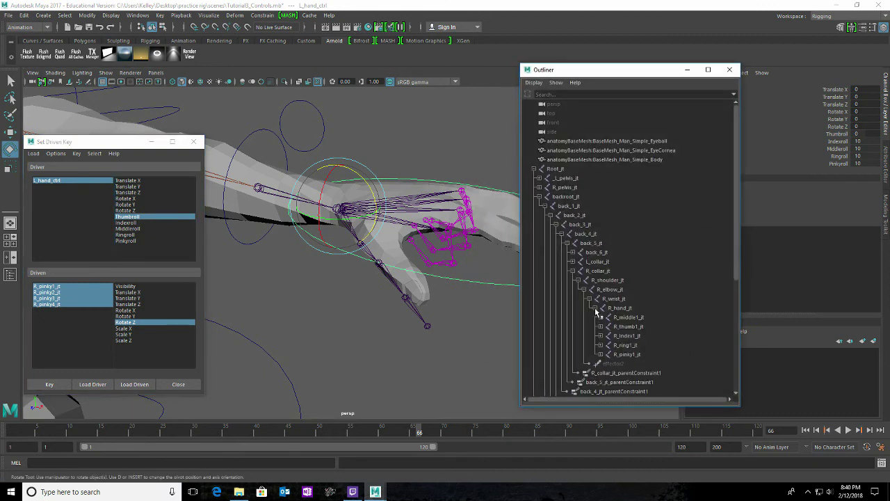
{"action": "left_click", "coordinate": [572, 261]}
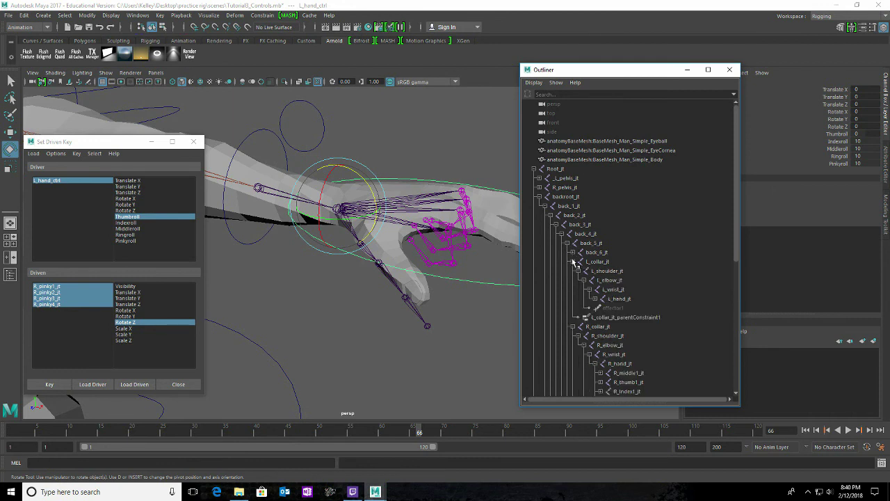
{"action": "left_click", "coordinate": [594, 299]}
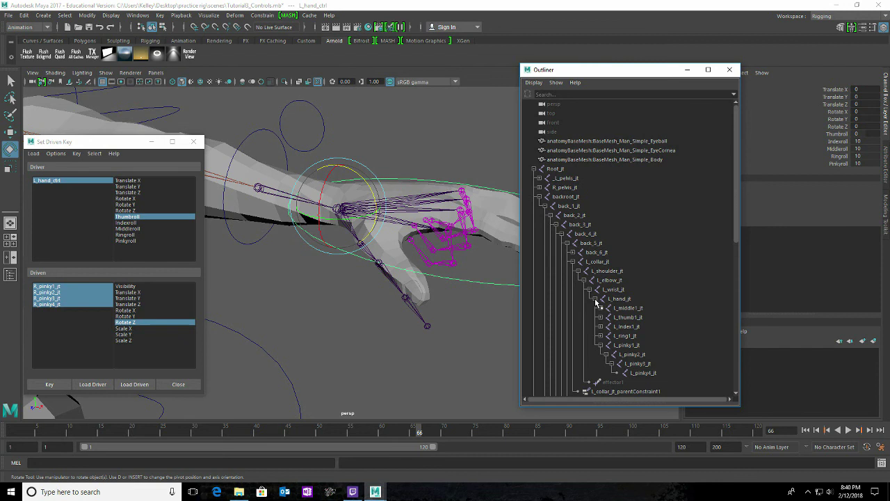
{"action": "left_click", "coordinate": [600, 317]}
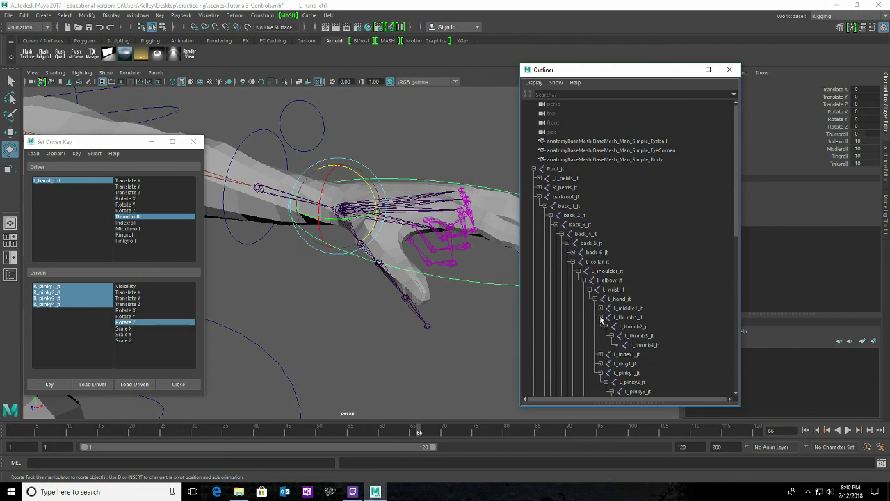
- Select L_thumb1_jt through L_thumb4_jt in the hierarchy
{"action": "left_click", "coordinate": [639, 318]}
{"action": "left_click", "coordinate": [635, 326]}
{"action": "left_click", "coordinate": [639, 335]}
{"action": "left_click", "coordinate": [644, 345]}
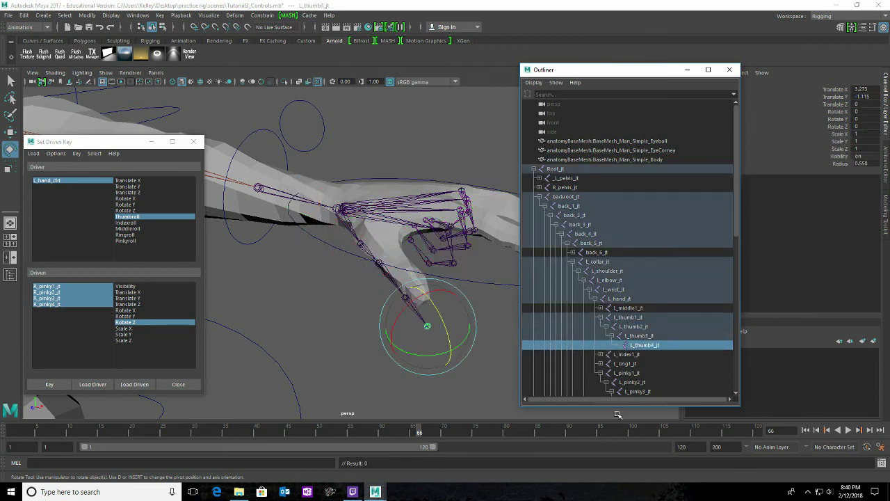
{"action": "left_click", "coordinate": [628, 318]}
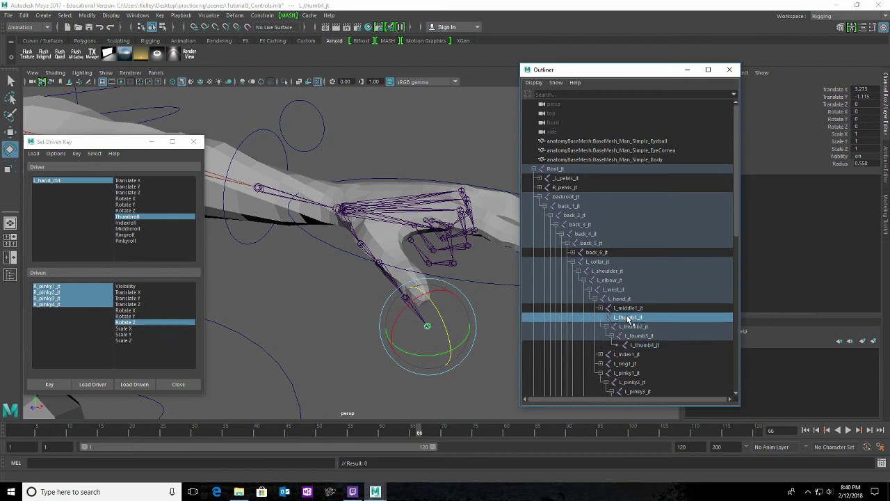
{"action": "left_click", "coordinate": [652, 346], "text": "shift"}
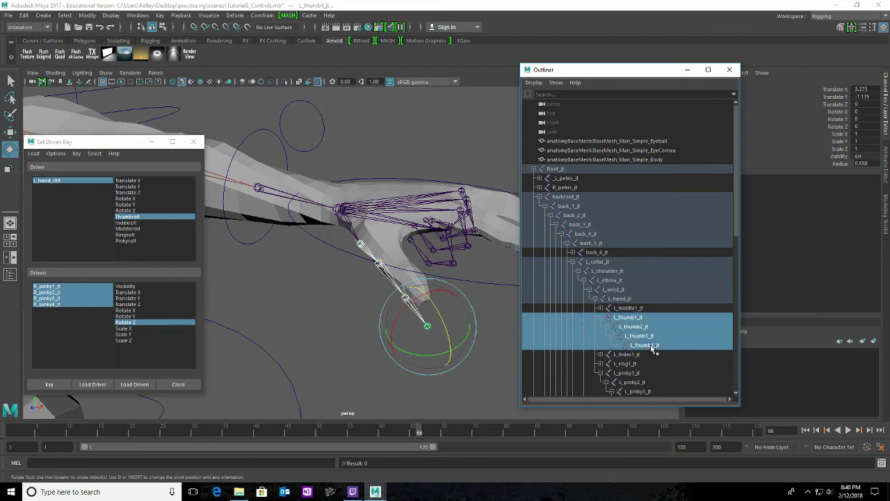
- Load the four left thumb joints as the driven objects and select all of them in the driven list
{"action": "left_click", "coordinate": [134, 384]}
{"action": "left_click_drag", "start_coordinate": [46, 287], "coordinate": [46, 321]}
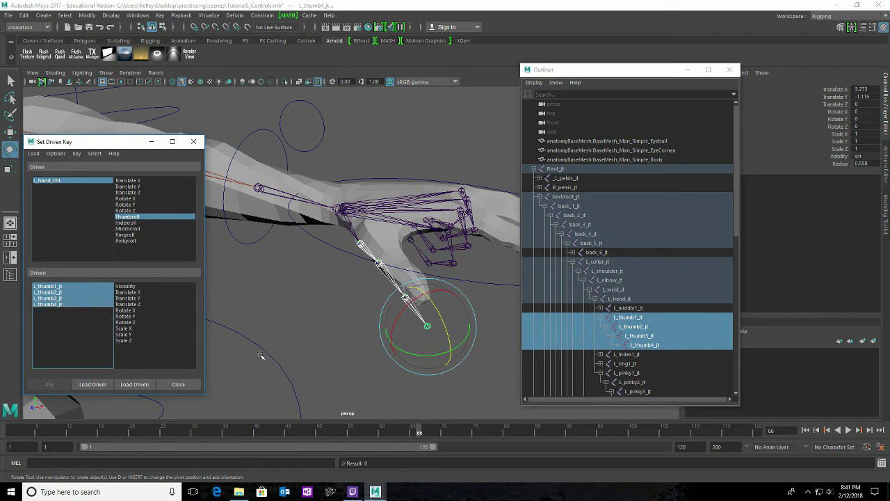
{"action": "left_click_drag", "start_coordinate": [371, 370], "coordinate": [348, 358], "text": "alt"}
- Key Rotate X, Y and Z of the four left thumb joints to L_hand_ctrl's Thumbroll, with everything at 0
{"action": "left_click_drag", "start_coordinate": [131, 311], "coordinate": [146, 323]}
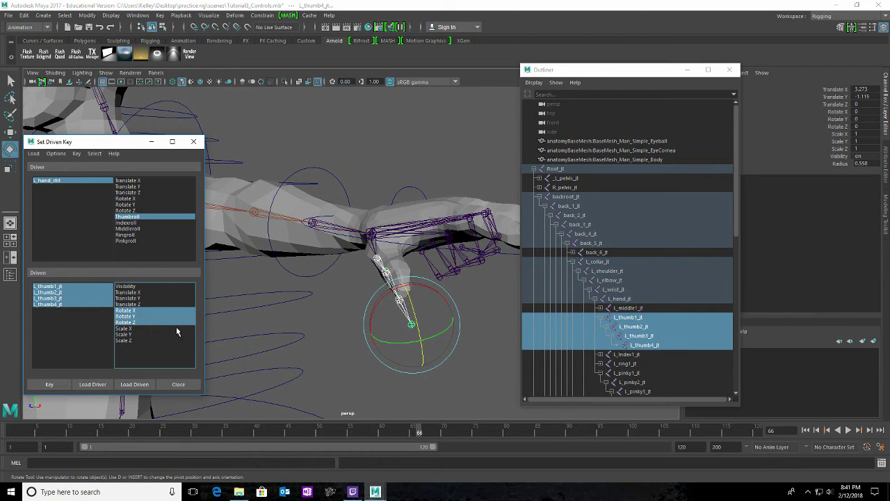
{"action": "left_click_drag", "start_coordinate": [370, 395], "coordinate": [362, 367], "text": "alt"}
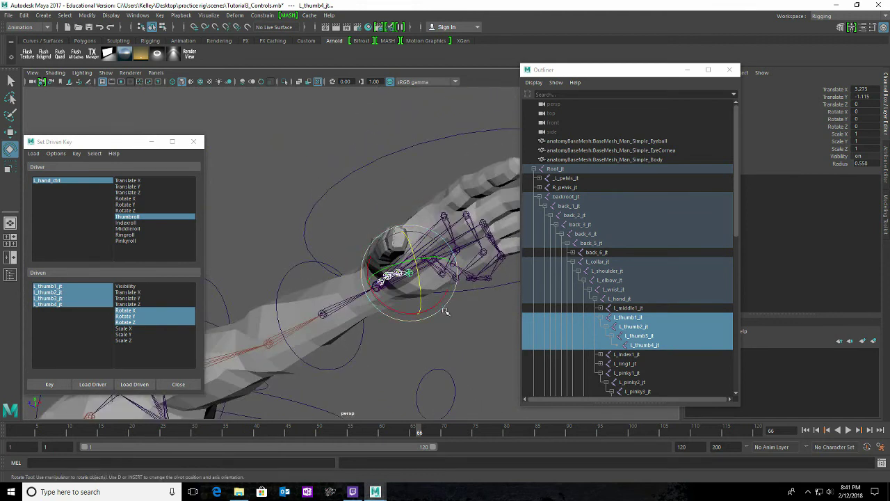
{"action": "left_click_drag", "start_coordinate": [445, 331], "coordinate": [206, 384], "text": "alt"}
{"action": "left_click", "coordinate": [50, 385]}
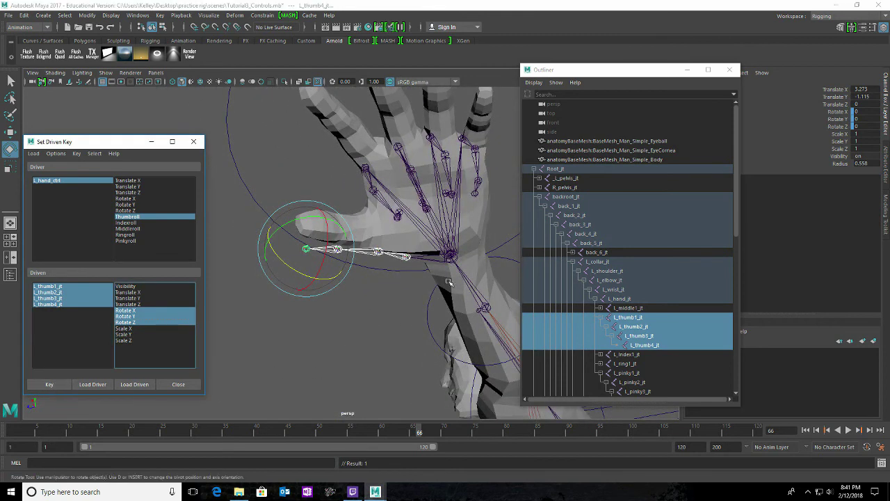
- Set L_hand_ctrl's Thumbroll to -10, rotate the four left thumb joints to about Y -5.7 and Z 10.7, and key them
{"action": "left_click", "coordinate": [48, 180]}
{"action": "double_click", "coordinate": [863, 134]}
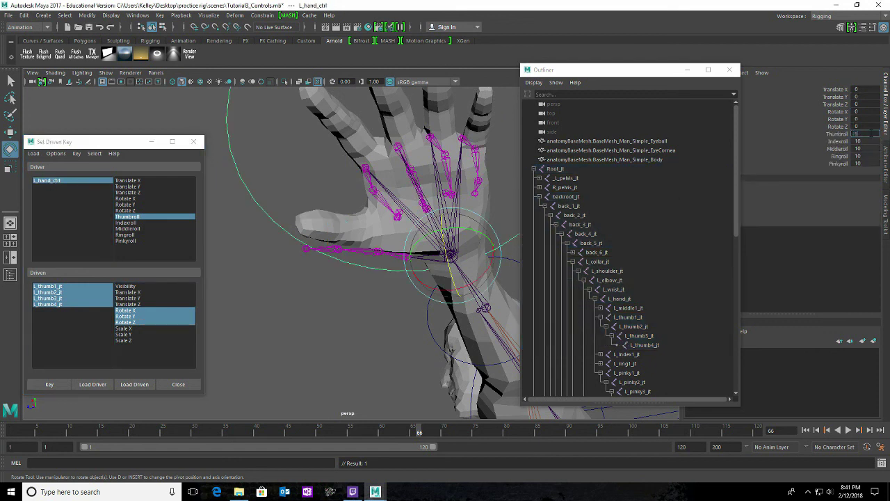
{"action": "type", "text": "10"}
{"action": "key", "text": "Return"}
{"action": "left_click", "coordinate": [58, 301]}
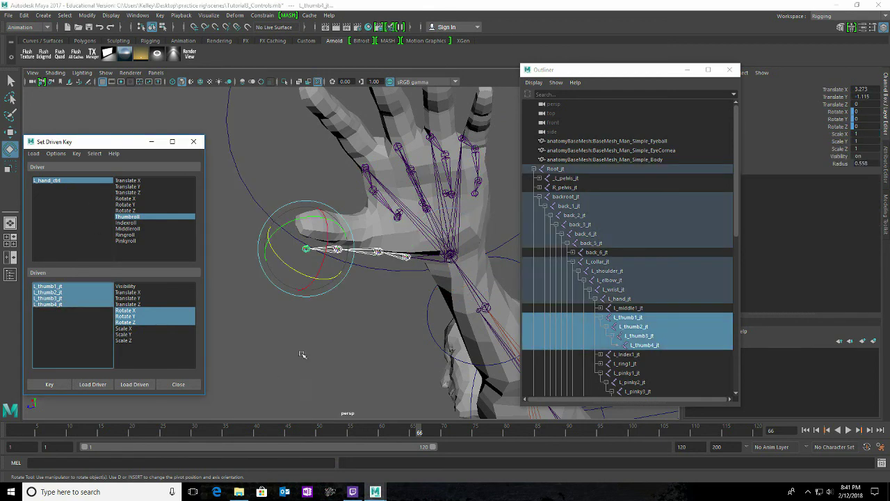
{"action": "key", "text": "f"}
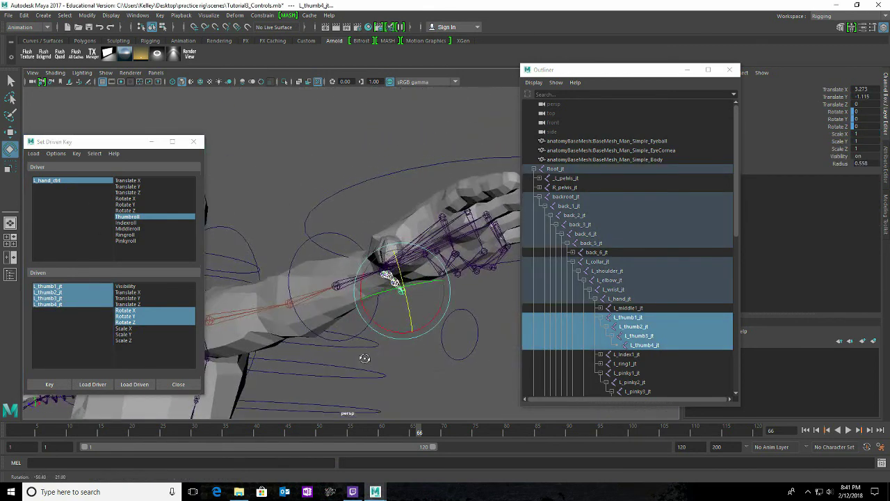
{"action": "scroll", "coordinate": [363, 359], "scroll_direction": "down", "scroll_amount": 5}
{"action": "left_click_drag", "start_coordinate": [367, 312], "coordinate": [416, 302]}
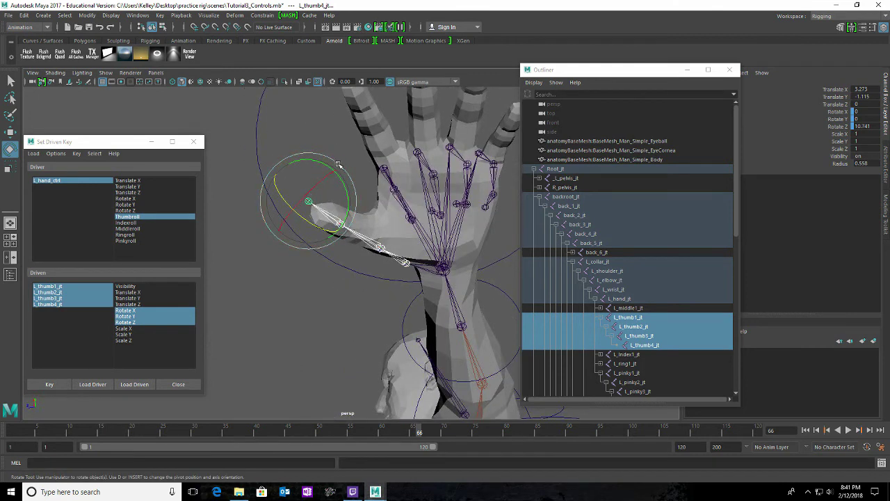
{"action": "left_click_drag", "start_coordinate": [342, 180], "coordinate": [334, 182]}
{"action": "left_click_drag", "start_coordinate": [322, 266], "coordinate": [409, 302], "text": "alt"}
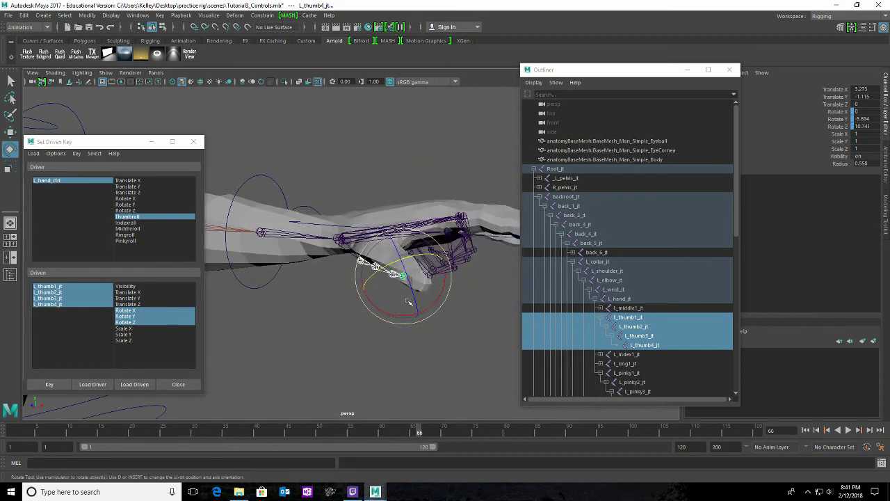
{"action": "left_click", "coordinate": [49, 384]}
- Scrub L_hand_ctrl's Thumbroll back and forth and examine the left thumb's motion from several angles
{"action": "left_click", "coordinate": [53, 180]}
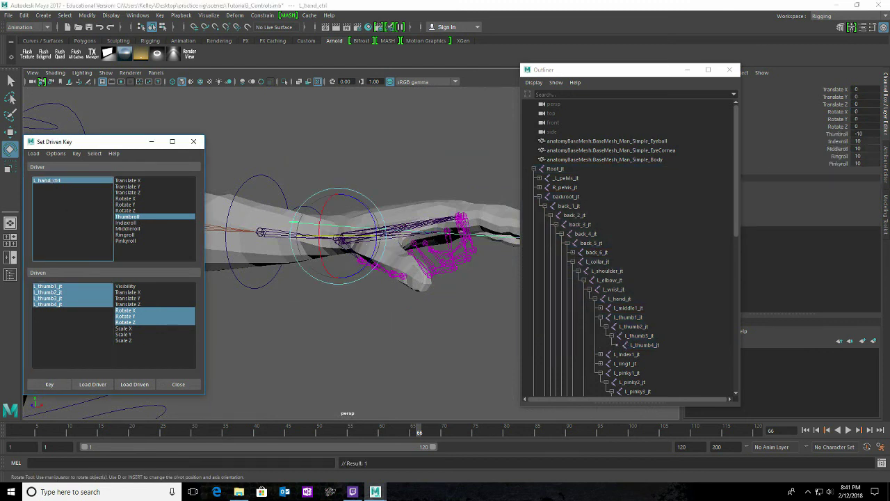
{"action": "left_click", "coordinate": [838, 134]}
{"action": "left_click_drag", "start_coordinate": [457, 346], "coordinate": [446, 366], "text": "alt"}
{"action": "middle_click_drag", "start_coordinate": [417, 359], "coordinate": [551, 371]}
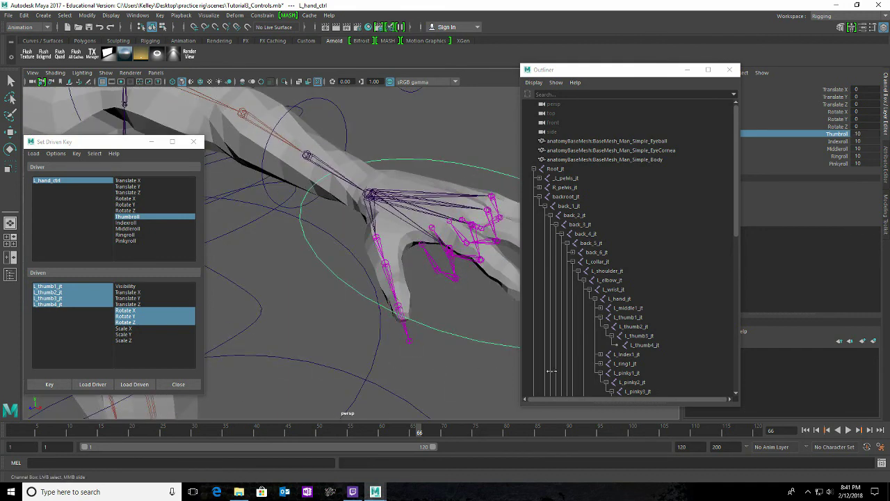
{"action": "middle_click_drag", "start_coordinate": [482, 364], "coordinate": [417, 324]}
{"action": "mouse_move", "coordinate": [417, 324]}
{"action": "left_mouse_down", "text": "alt"}
{"action": "mouse_move", "coordinate": [408, 318]}
{"action": "mouse_move", "coordinate": [432, 317]}
{"action": "left_mouse_up", "text": "alt"}
{"action": "middle_click_drag", "start_coordinate": [432, 316], "coordinate": [402, 324]}
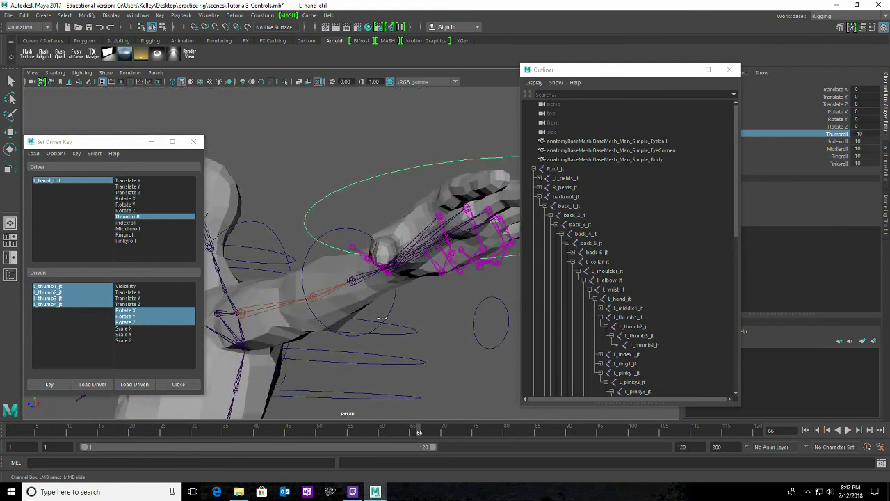
{"action": "left_click_drag", "start_coordinate": [382, 317], "coordinate": [446, 324], "text": "alt"}
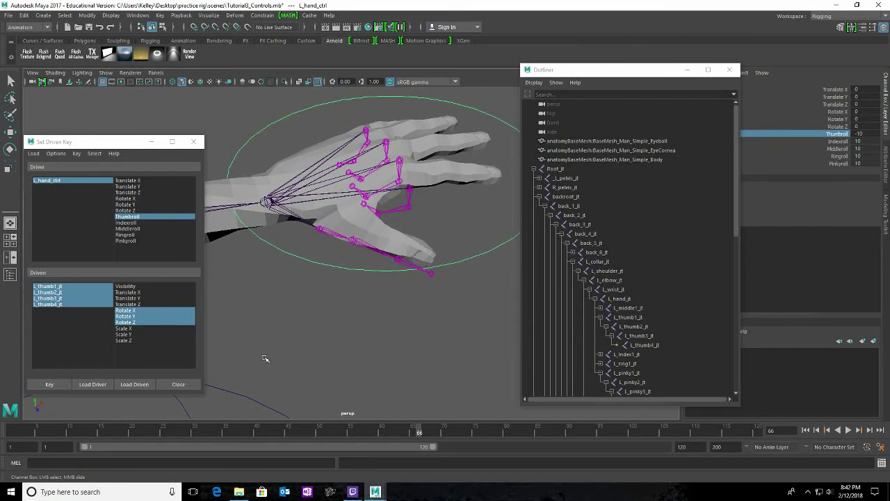
{"action": "left_click_drag", "start_coordinate": [365, 353], "coordinate": [368, 319], "text": "alt"}
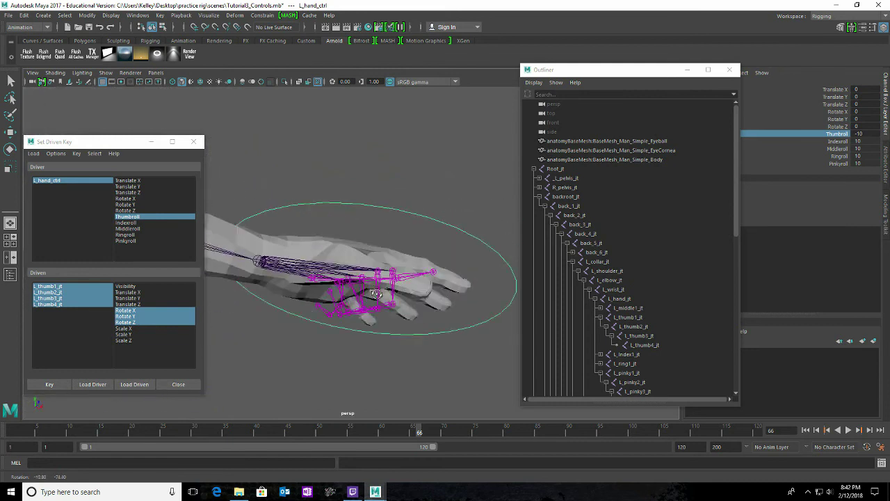
- Set Thumbroll to 10 and rotate L_thumb2_jt through L_thumb4_jt to about X 8, Y 57 and Z 7
{"action": "left_click", "coordinate": [41, 186]}
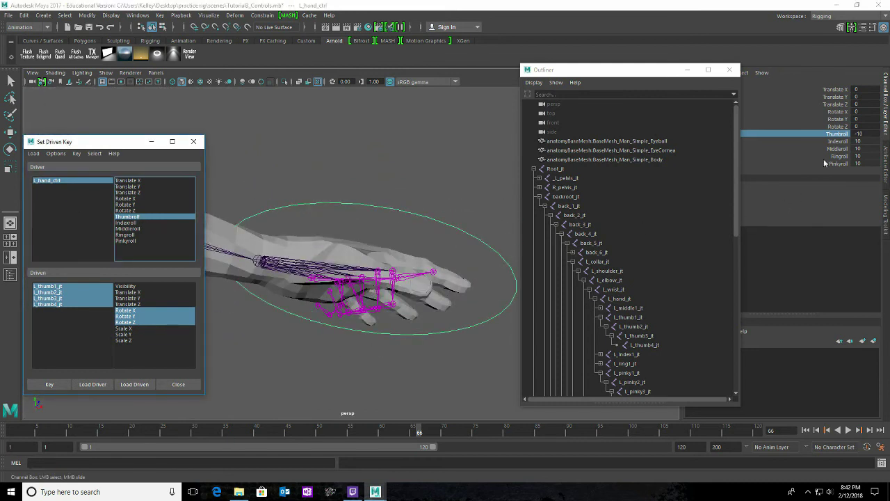
{"action": "double_click", "coordinate": [870, 133]}
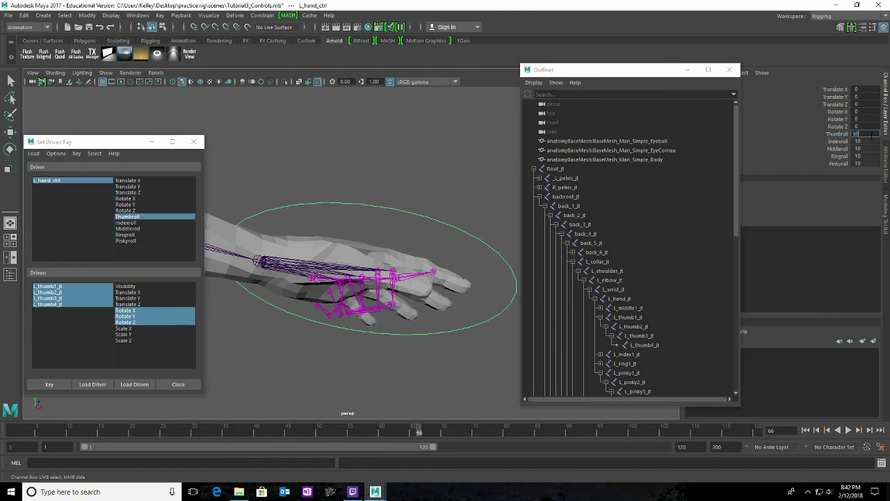
{"action": "type", "text": "10"}
{"action": "key", "text": "Return"}
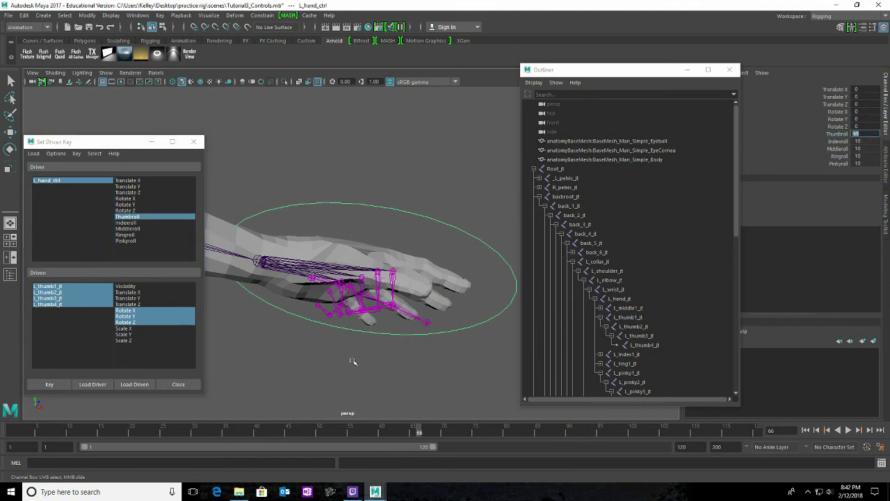
{"action": "left_click_drag", "start_coordinate": [360, 360], "coordinate": [255, 367], "text": "alt"}
{"action": "left_click_drag", "start_coordinate": [49, 292], "coordinate": [53, 313]}
{"action": "left_click_drag", "start_coordinate": [433, 366], "coordinate": [344, 359], "text": "alt"}
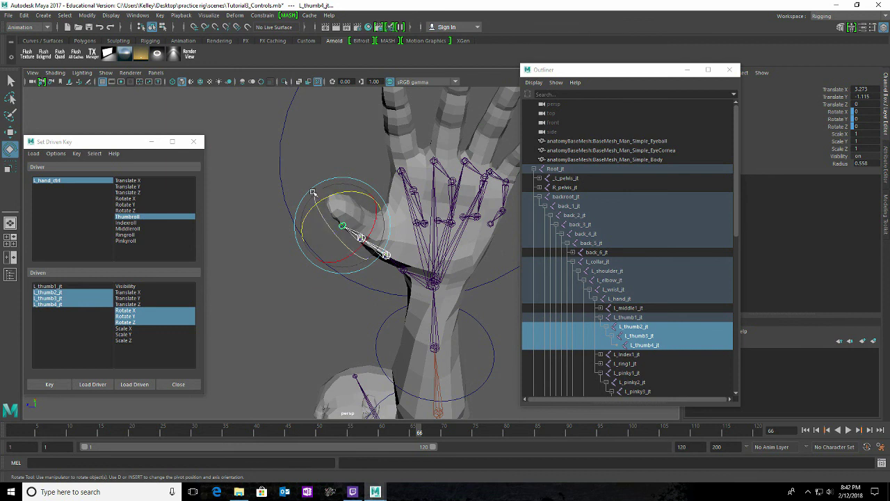
{"action": "left_click_drag", "start_coordinate": [329, 201], "coordinate": [360, 203]}
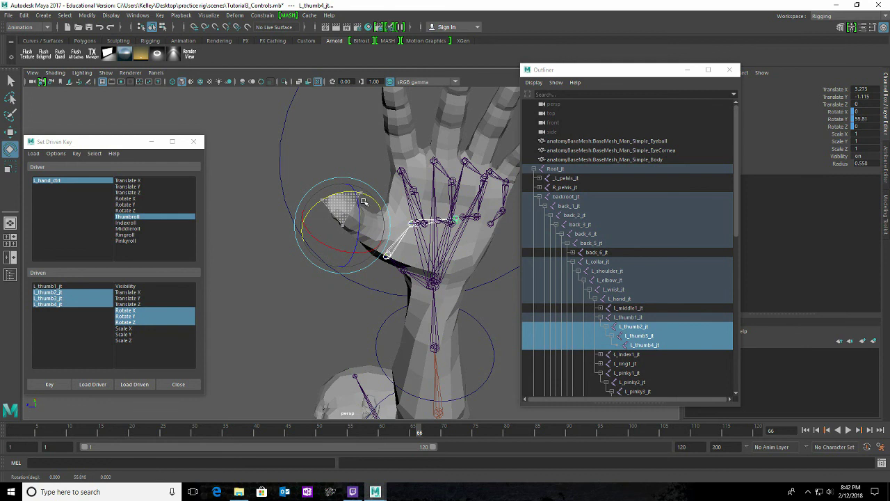
{"action": "left_click_drag", "start_coordinate": [445, 306], "coordinate": [492, 278], "text": "alt"}
{"action": "left_click_drag", "start_coordinate": [491, 270], "coordinate": [493, 274]}
{"action": "left_click_drag", "start_coordinate": [462, 361], "coordinate": [361, 336], "text": "alt"}
- Rotate L_thumb2_jt on its own to about X -8, Y 57 and Z -12
{"action": "left_click", "coordinate": [404, 301]}
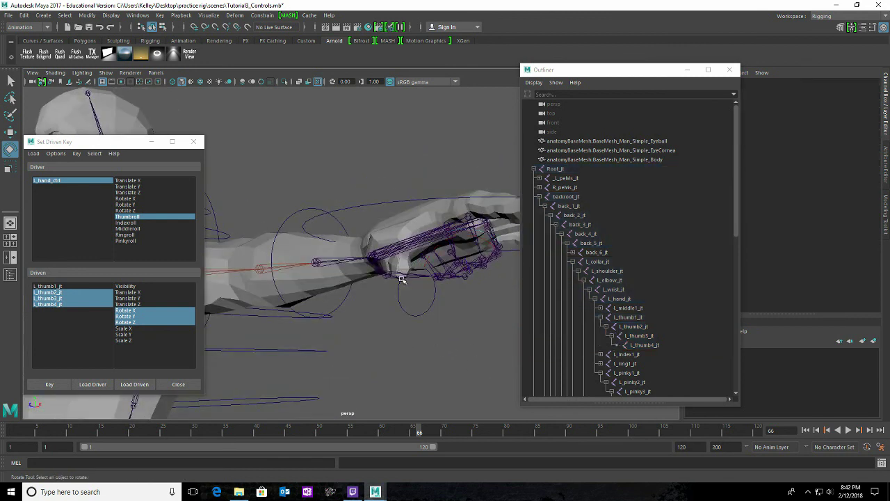
{"action": "left_click", "coordinate": [401, 277]}
{"action": "mouse_move", "coordinate": [427, 268]}
{"action": "left_mouse_down"}
{"action": "mouse_move", "coordinate": [416, 254]}
{"action": "mouse_move", "coordinate": [422, 261]}
{"action": "left_mouse_up"}
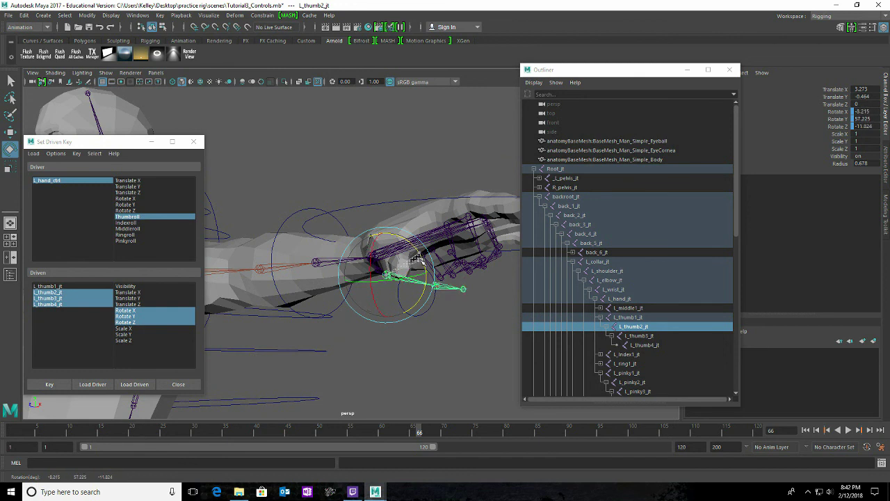
{"action": "left_click_drag", "start_coordinate": [453, 340], "coordinate": [452, 306], "text": "alt"}
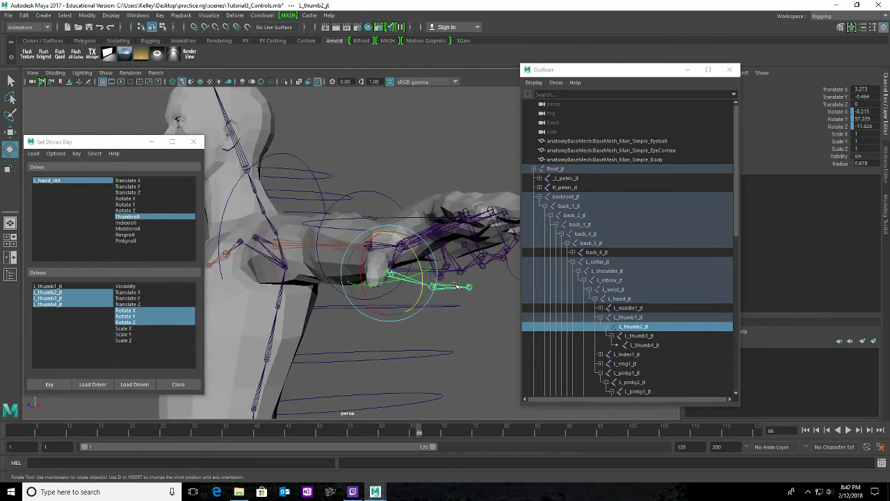
- Rotate L_thumb3_jt to about X 24, Y 54 and Z 26, and key all four left thumb joints at Thumbroll 10
{"action": "left_click", "coordinate": [453, 287]}
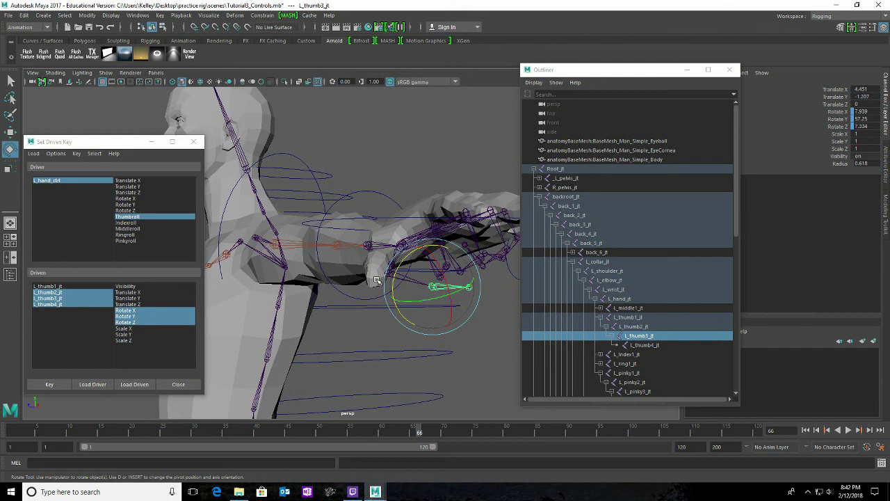
{"action": "left_click_drag", "start_coordinate": [395, 272], "coordinate": [395, 278]}
{"action": "left_click_drag", "start_coordinate": [446, 365], "coordinate": [440, 322], "text": "alt"}
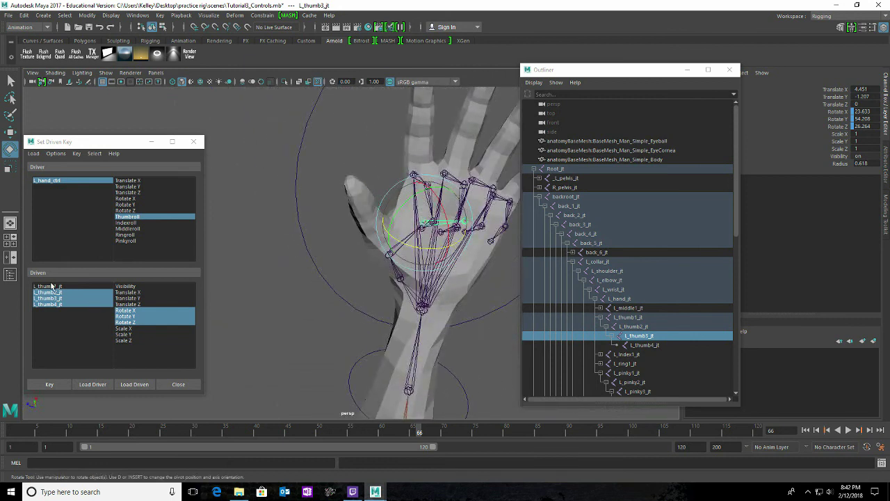
{"action": "left_click_drag", "start_coordinate": [51, 286], "coordinate": [49, 318]}
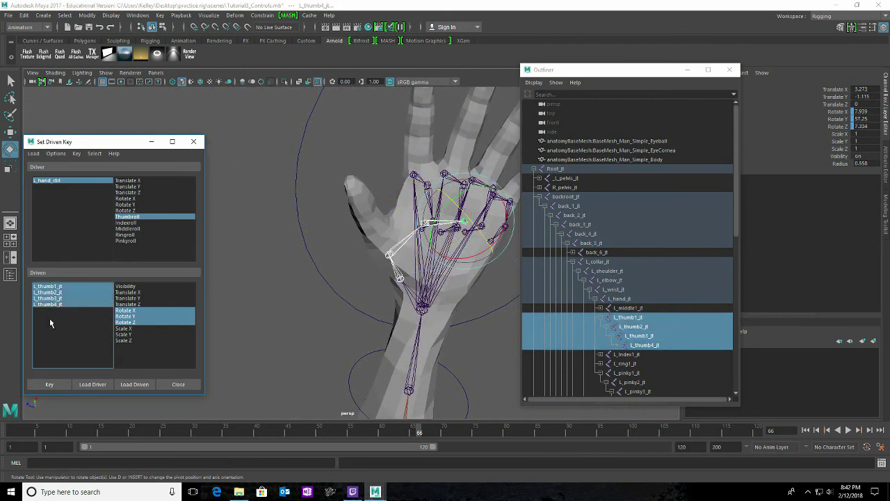
{"action": "left_click", "coordinate": [57, 387]}
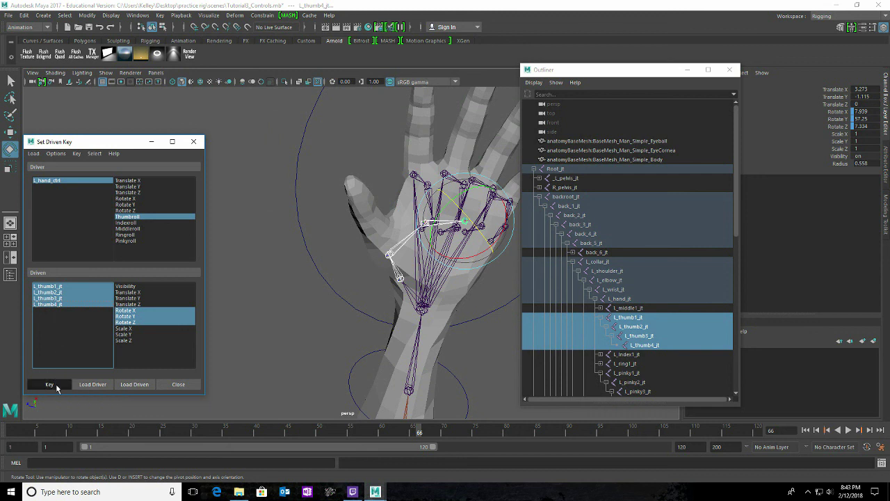
- Test L_hand_ctrl by scrubbing Thumbroll alone, then all five roll attributes together, and examine how the hand curls and opens
{"action": "left_click", "coordinate": [46, 181]}
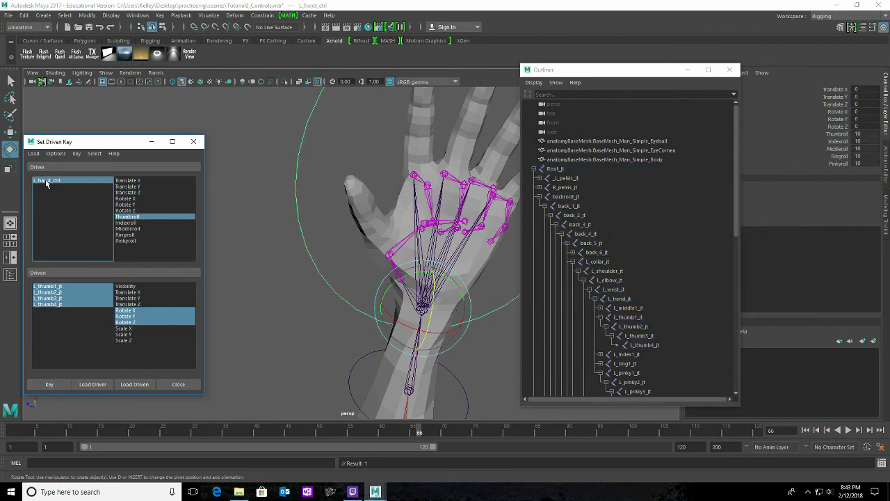
{"action": "left_click", "coordinate": [840, 134]}
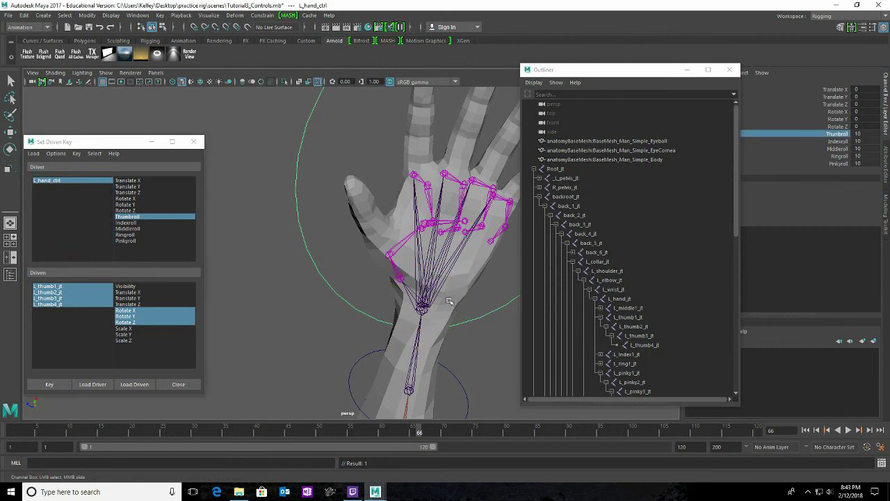
{"action": "middle_click_drag", "start_coordinate": [338, 378], "coordinate": [378, 355]}
{"action": "left_click_drag", "start_coordinate": [437, 302], "coordinate": [354, 329], "text": "alt"}
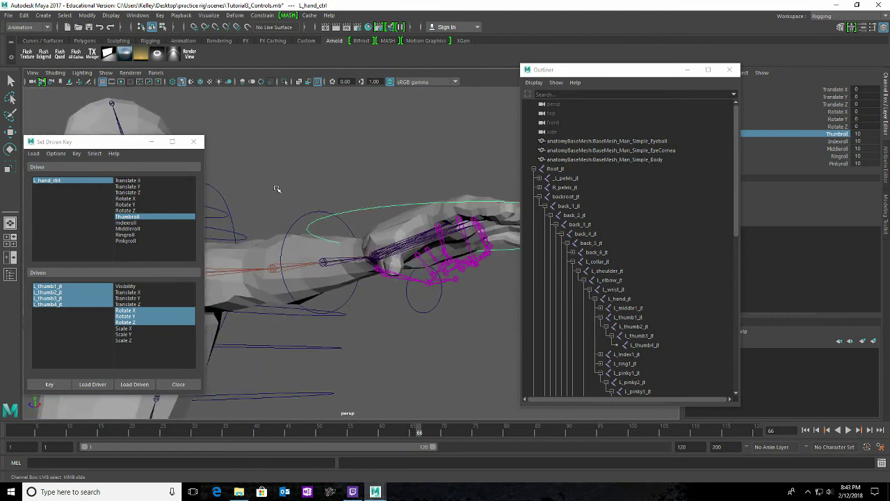
{"action": "left_click_drag", "start_coordinate": [840, 135], "coordinate": [843, 164]}
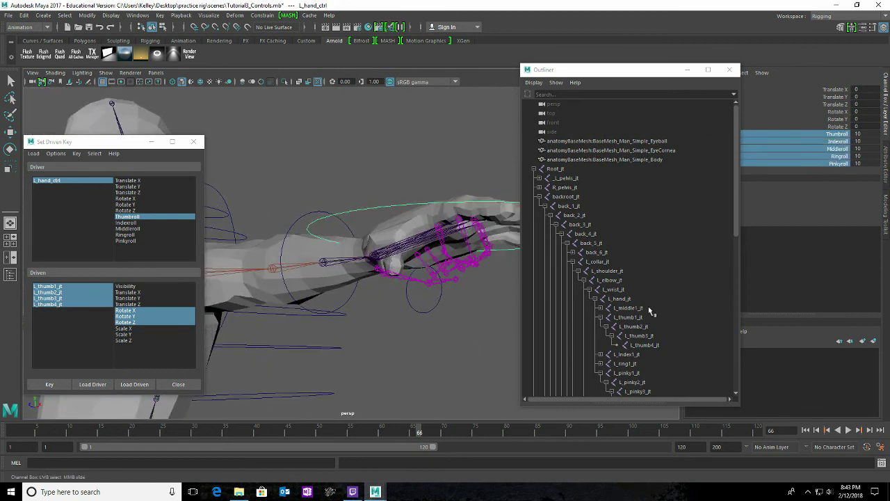
{"action": "mouse_move", "coordinate": [445, 338]}
{"action": "middle_mouse_down"}
{"action": "mouse_move", "coordinate": [395, 337]}
{"action": "mouse_move", "coordinate": [450, 346]}
{"action": "middle_mouse_up"}
{"action": "left_click_drag", "start_coordinate": [449, 346], "coordinate": [480, 367], "text": "alt"}
{"action": "middle_click_drag", "start_coordinate": [480, 367], "coordinate": [347, 339]}
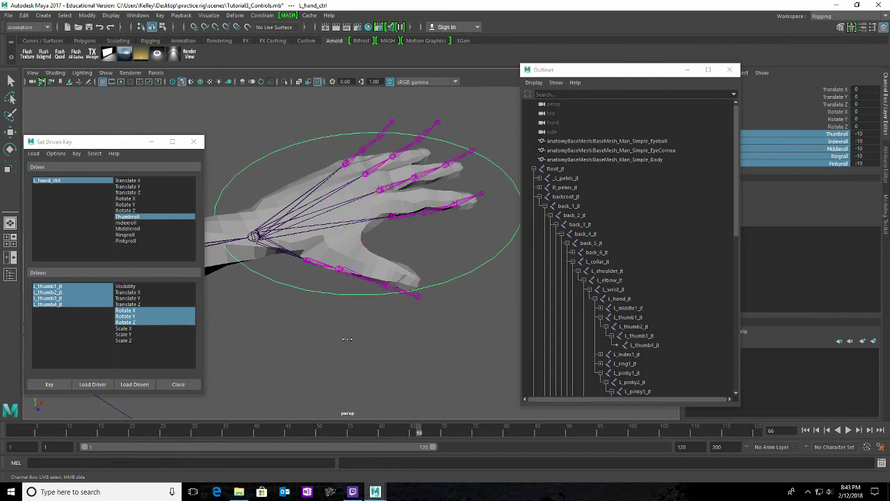
- Reset L_hand_ctrl's Thumbroll, Indexroll, Middleroll, Ringroll and Pinkyroll to 0 and deselect the control
{"action": "double_click", "coordinate": [869, 133]}
{"action": "type", "text": "0"}
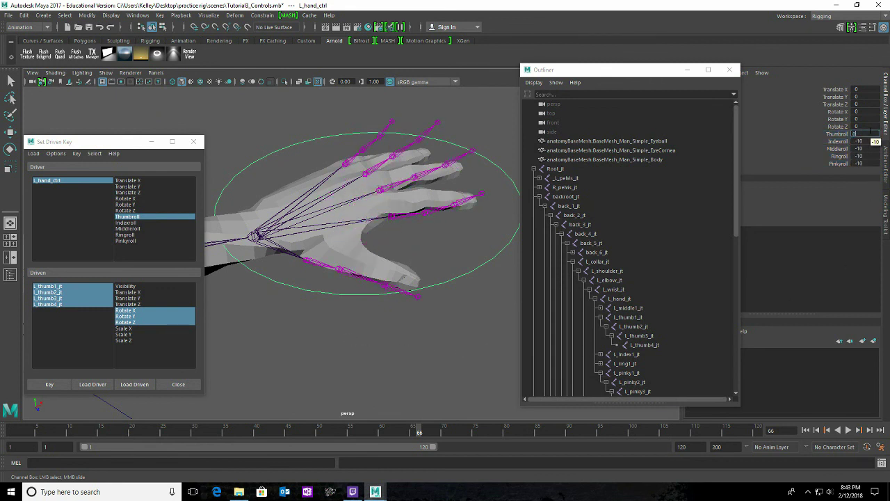
{"action": "double_click", "coordinate": [865, 141]}
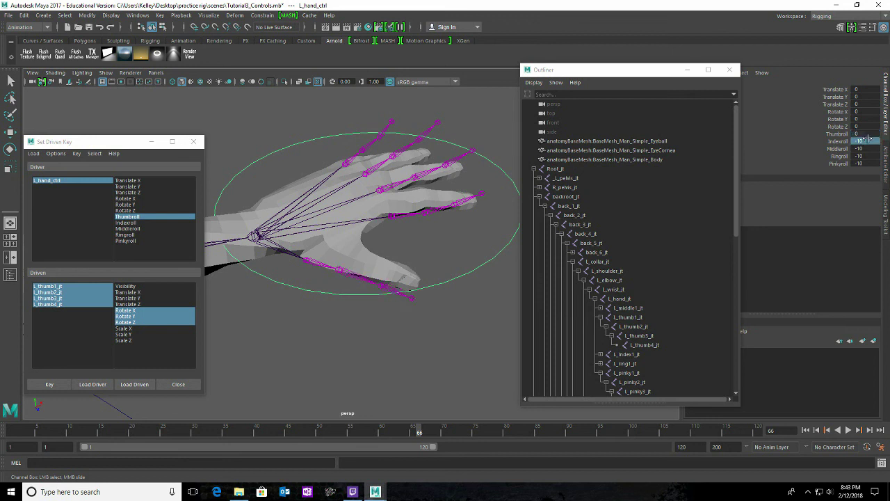
{"action": "double_click", "coordinate": [866, 142]}
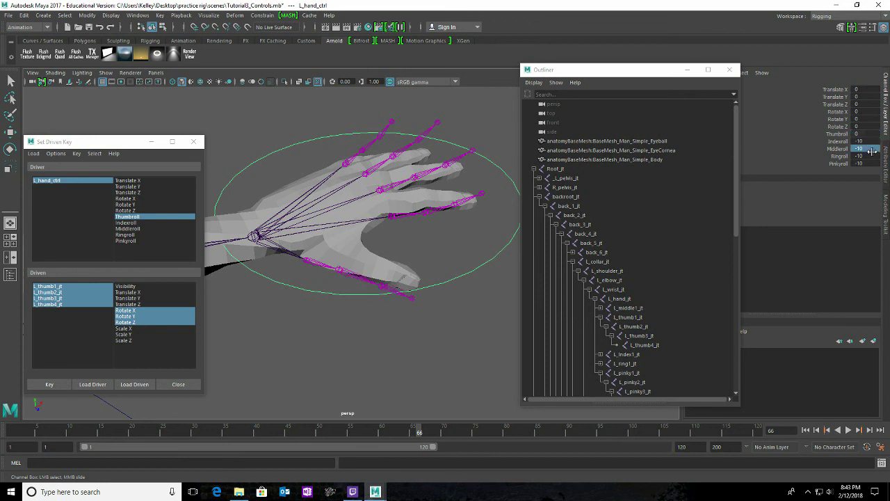
{"action": "type", "text": "0"}
{"action": "double_click", "coordinate": [866, 148]}
{"action": "type", "text": "0"}
{"action": "double_click", "coordinate": [866, 156]}
{"action": "type", "text": "0"}
{"action": "double_click", "coordinate": [870, 163]}
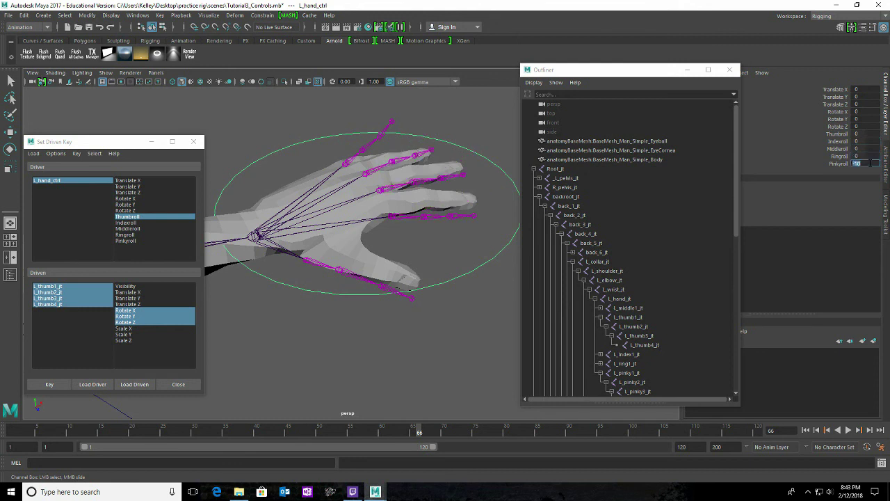
{"action": "type", "text": "0"}
{"action": "key", "text": "Return"}
{"action": "left_click", "coordinate": [426, 359]}
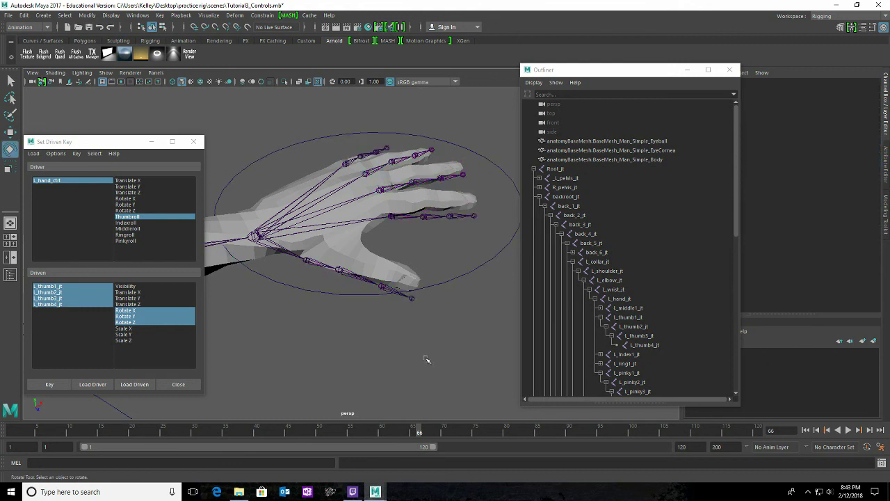
{"action": "left_click_drag", "start_coordinate": [452, 328], "coordinate": [323, 335], "text": "alt"}
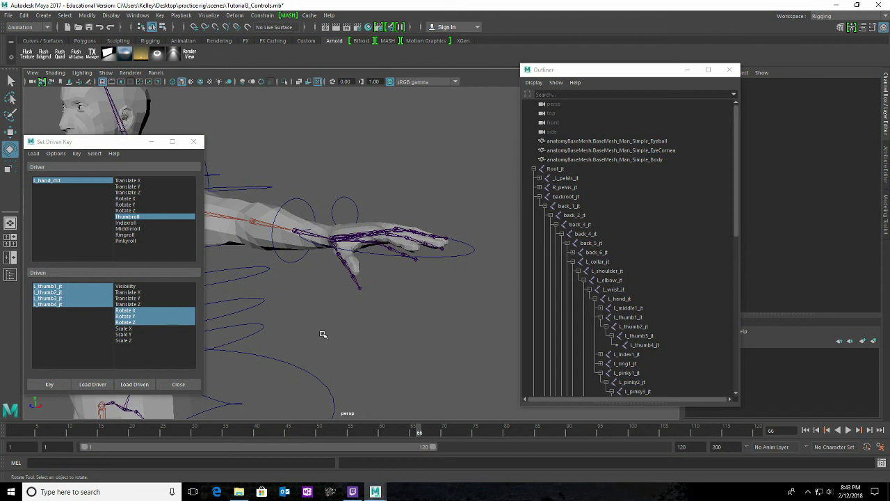
{"action": "left_click_drag", "start_coordinate": [428, 320], "coordinate": [478, 258], "text": "alt"}
{"action": "right_click_drag", "start_coordinate": [477, 258], "coordinate": [350, 271], "text": "alt"}
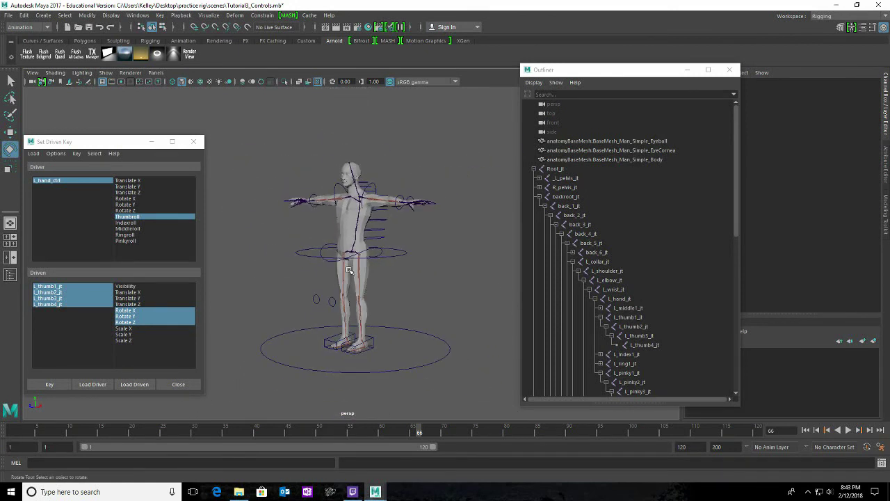